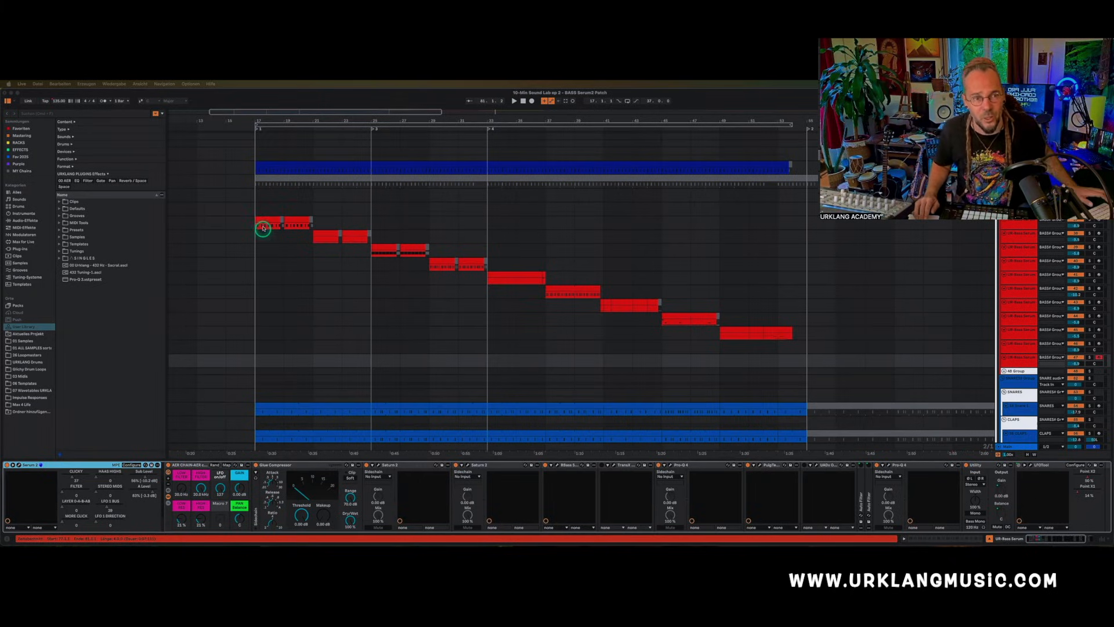
Audition the first five stepped bass clips in the arrangement, one track after another.
click(264, 219)
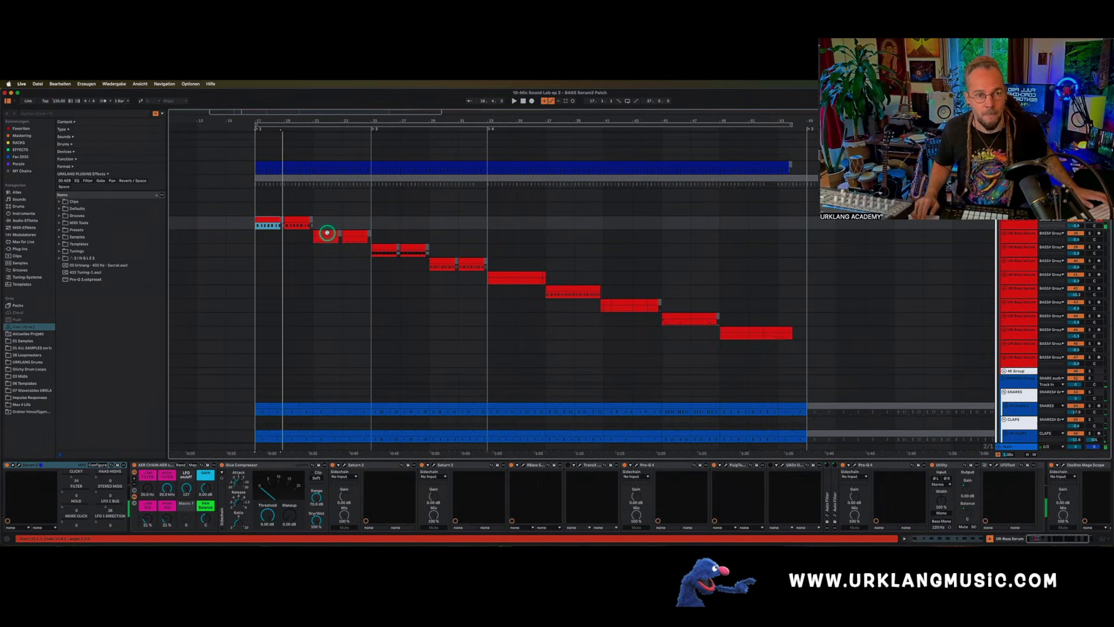
click(328, 233)
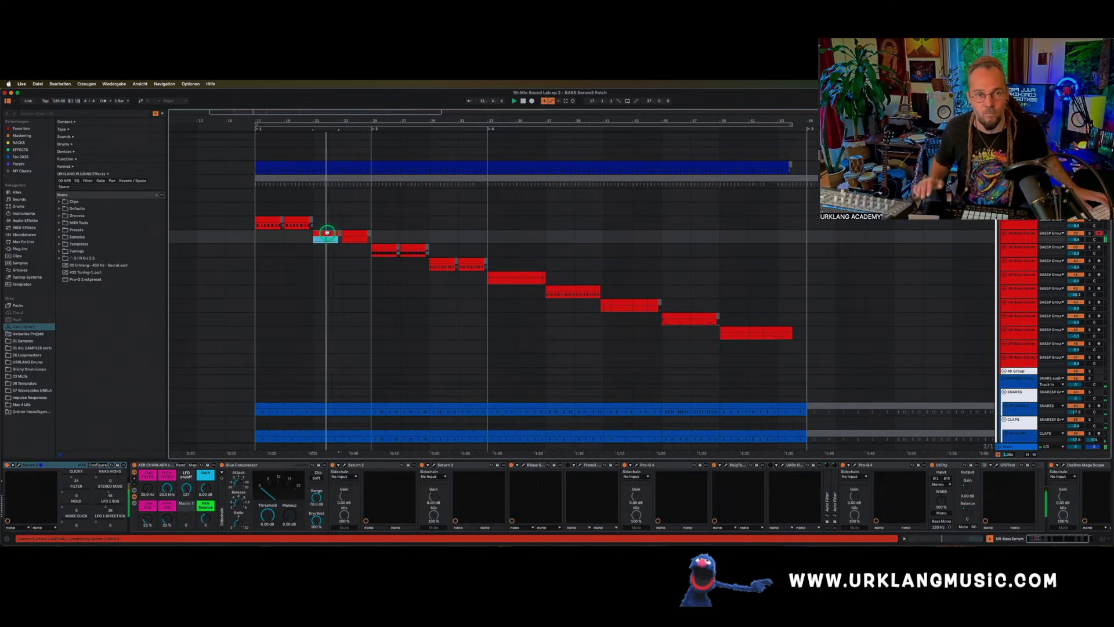
click(377, 246)
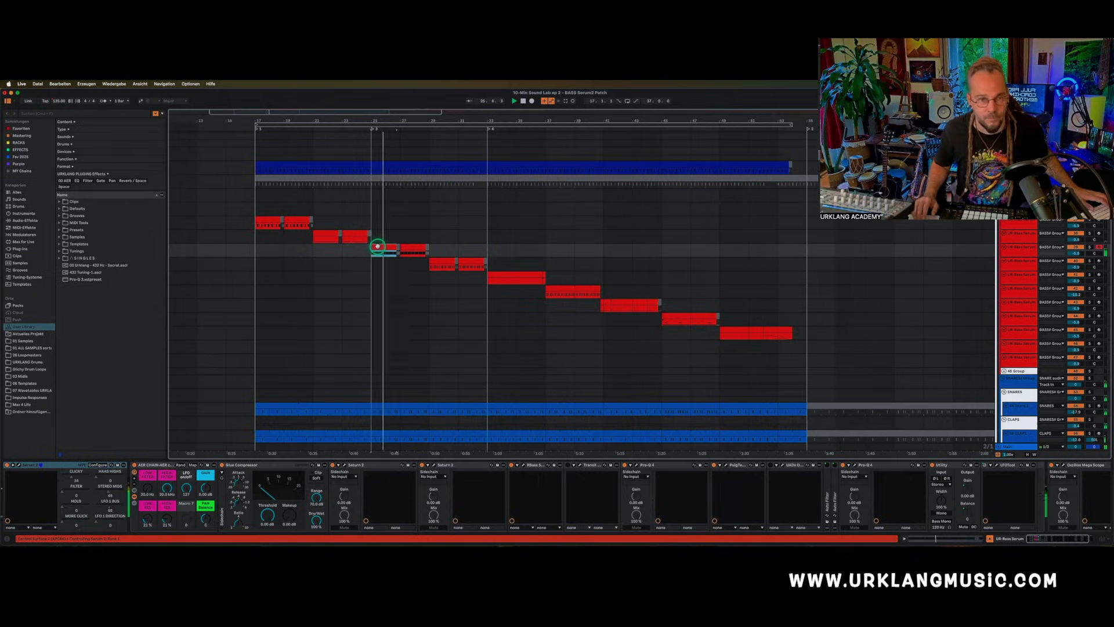
click(445, 260)
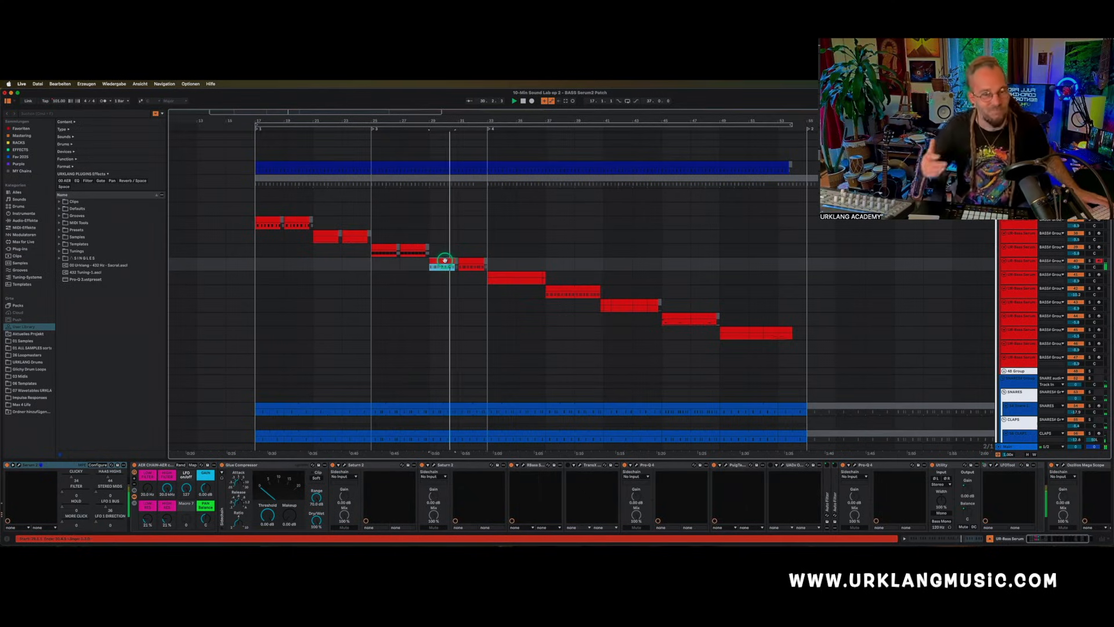
click(497, 273)
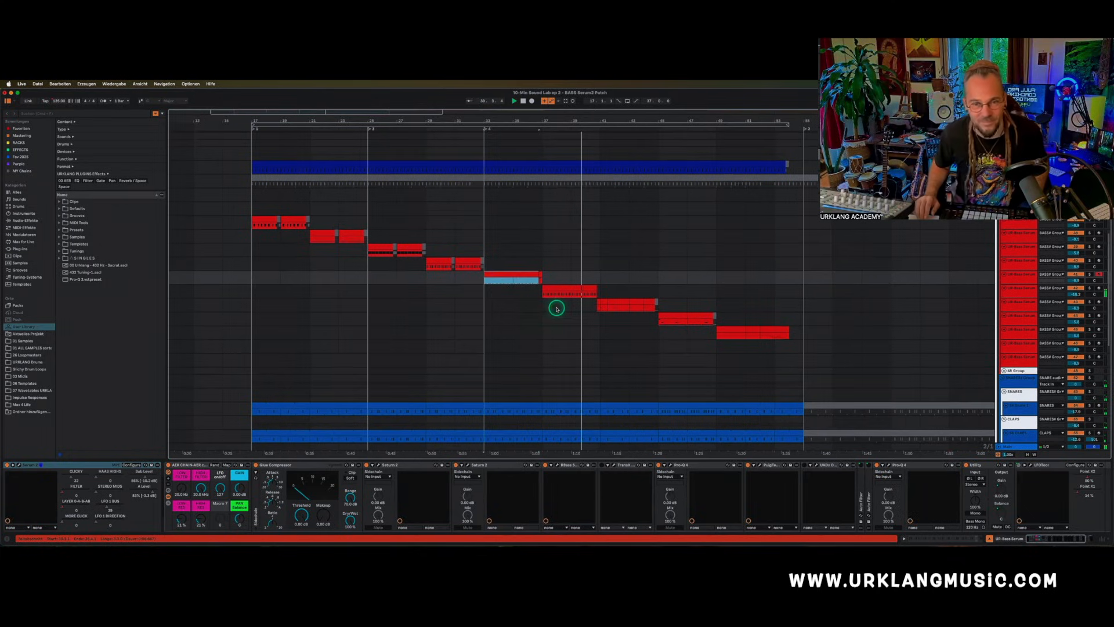
Audition the remaining stepped bass clips in the arrangement, up to the last one in the descending sequence.
scroll(555, 309, right, 2)
scroll(554, 309, down, 1)
click(615, 301)
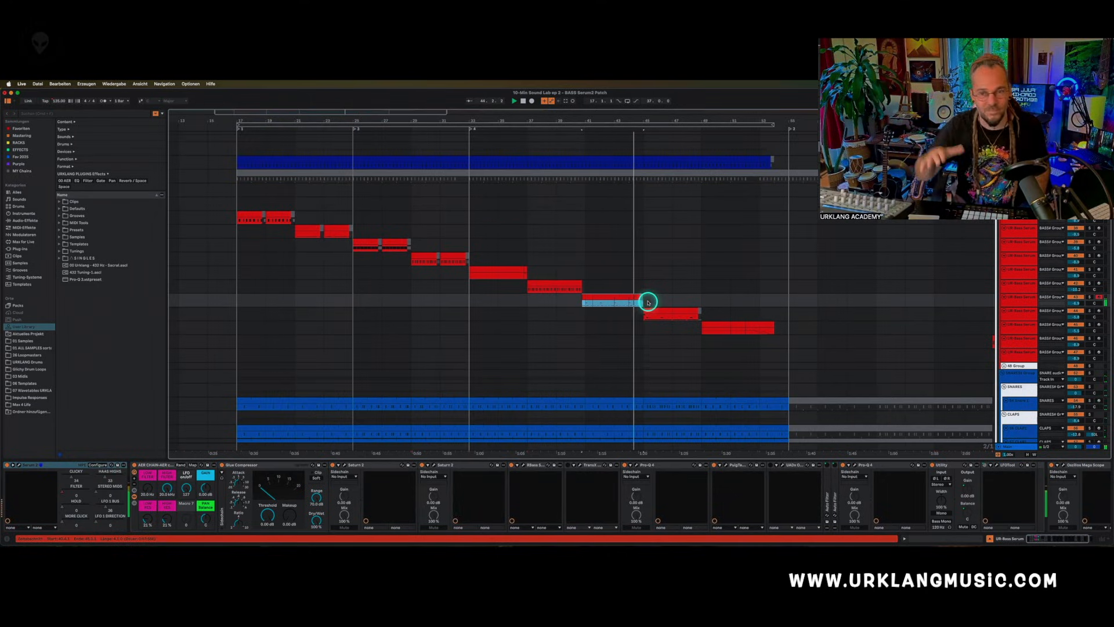
click(652, 309)
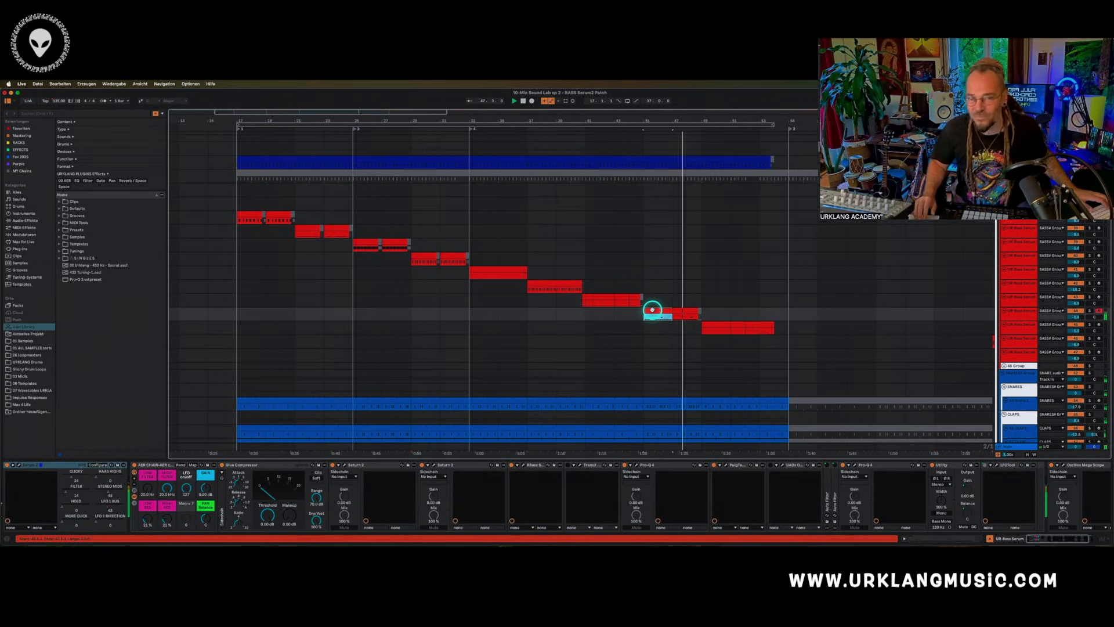
scroll(667, 319, right, 1)
scroll(667, 319, right, 1)
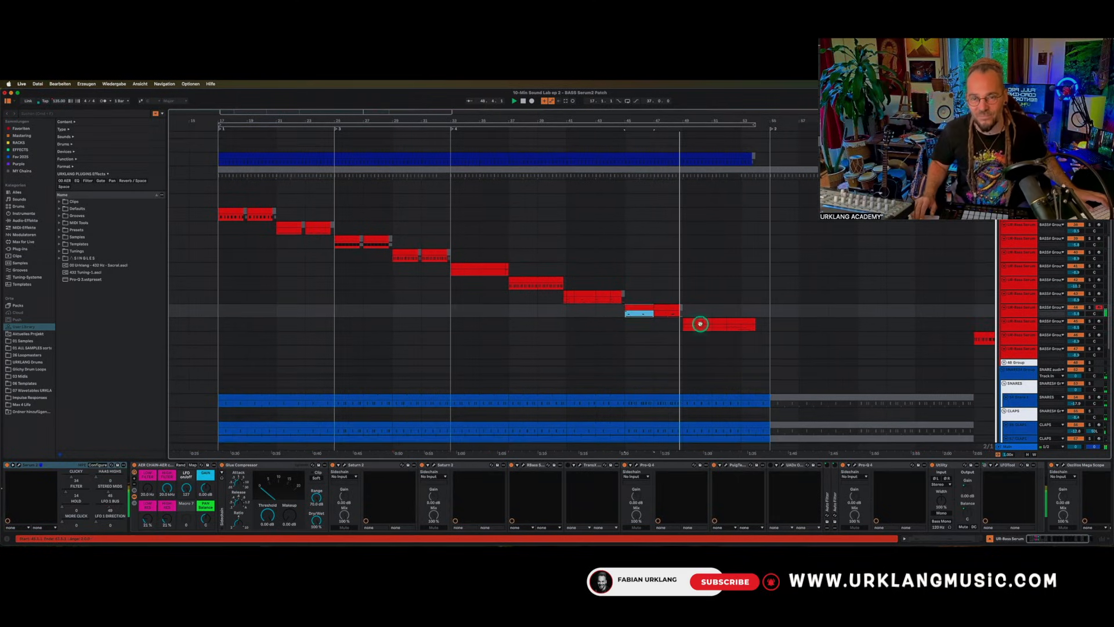
click(700, 321)
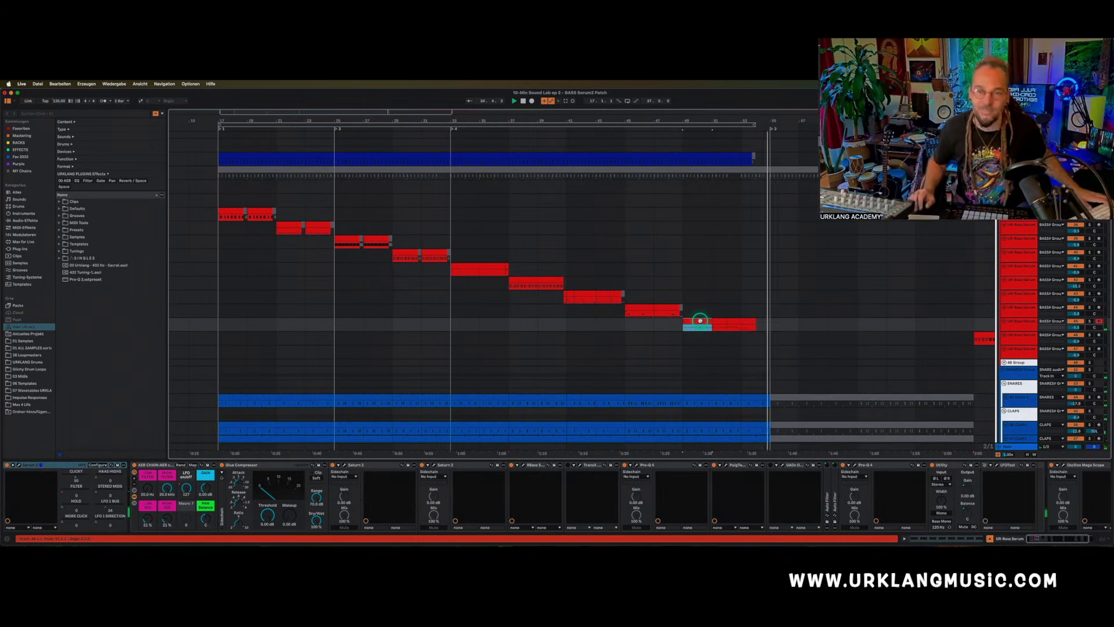
Select the isolated clip on the last bass track and open that track's Serum 2 editor.
scroll(700, 320, right, 5)
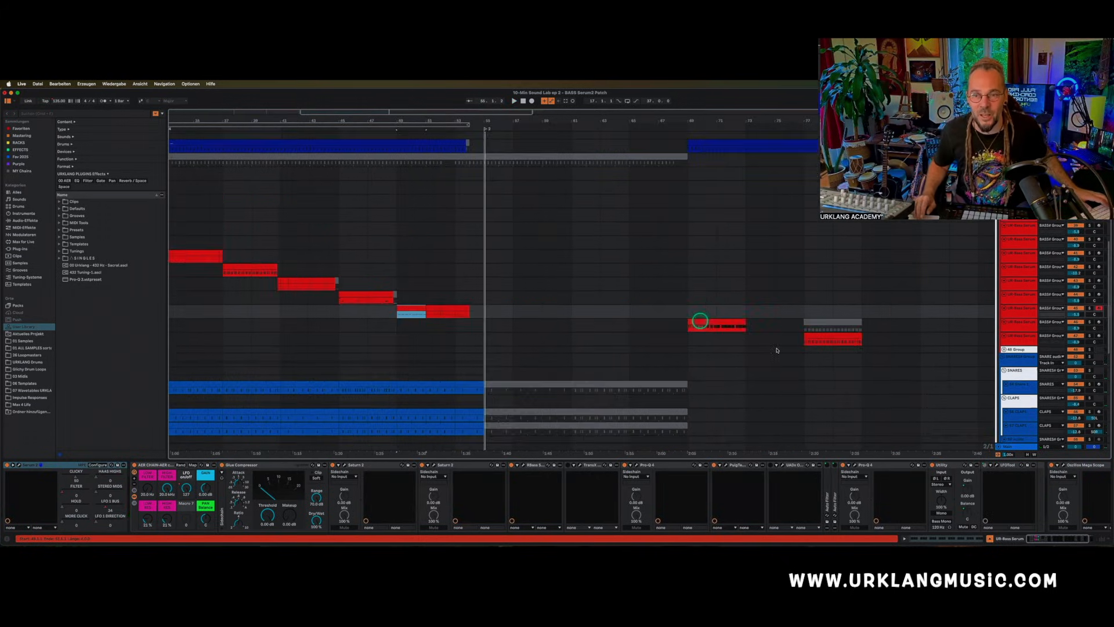
click(811, 336)
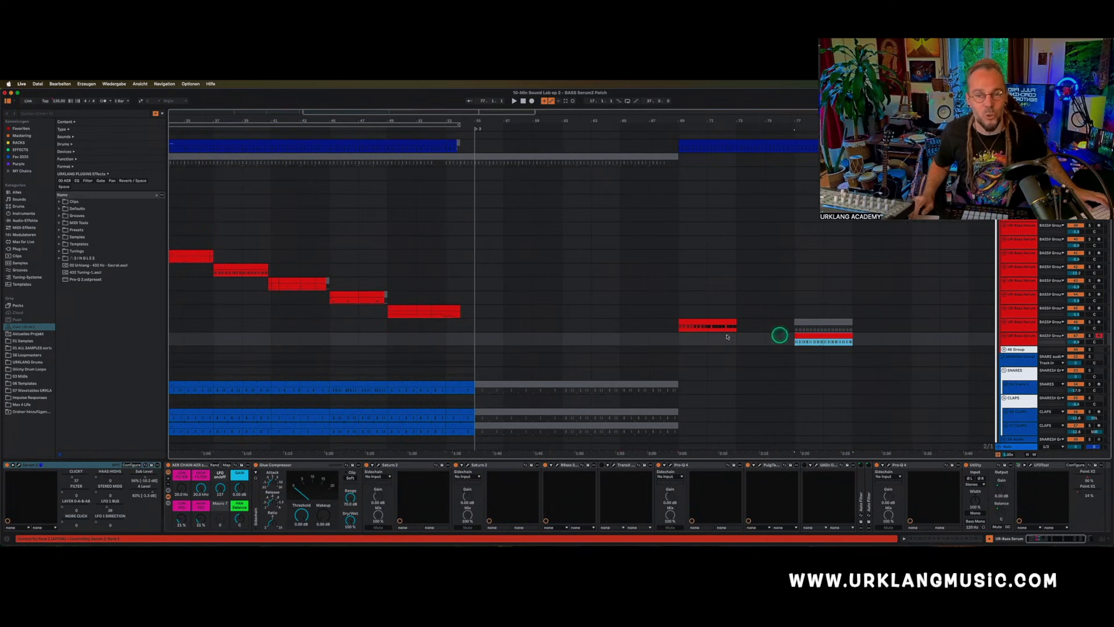
click(19, 465)
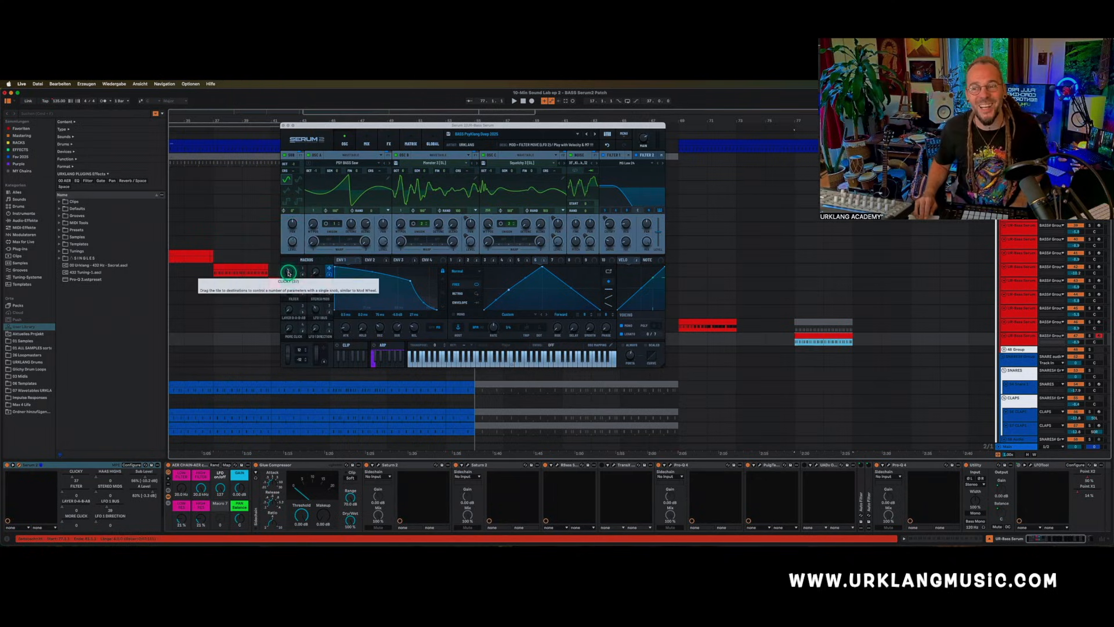
Try out the macros in the first column of the bass patch, including Filter, Layer and More Click.
mouse_move(288, 273)
mouse_down()
mouse_move(294, 254)
mouse_move(293, 273)
mouse_up()
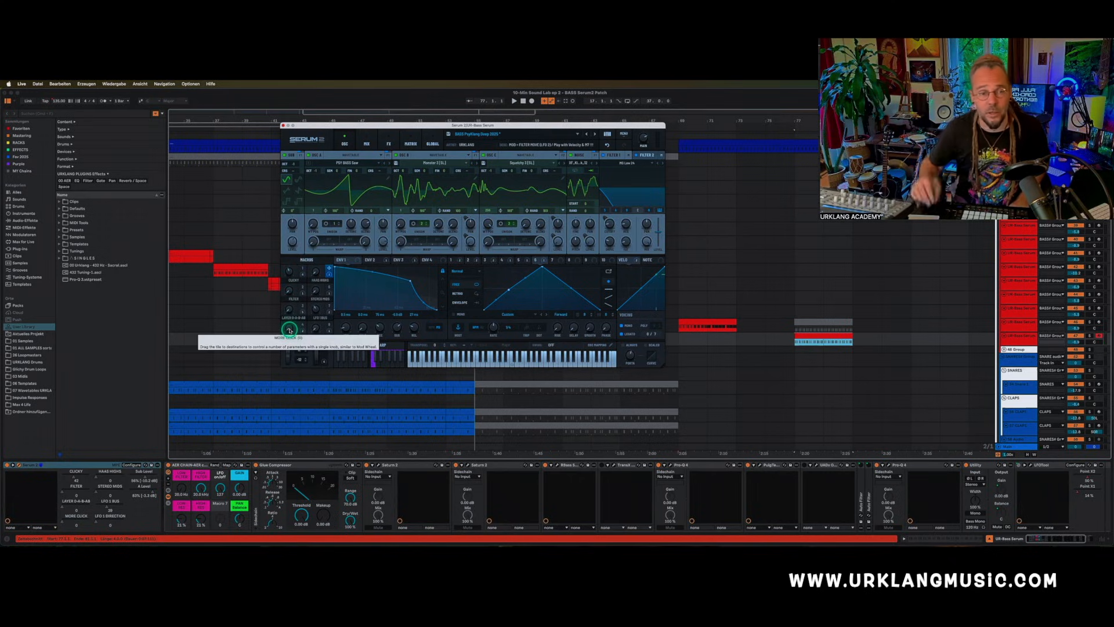
drag(287, 327, 292, 361)
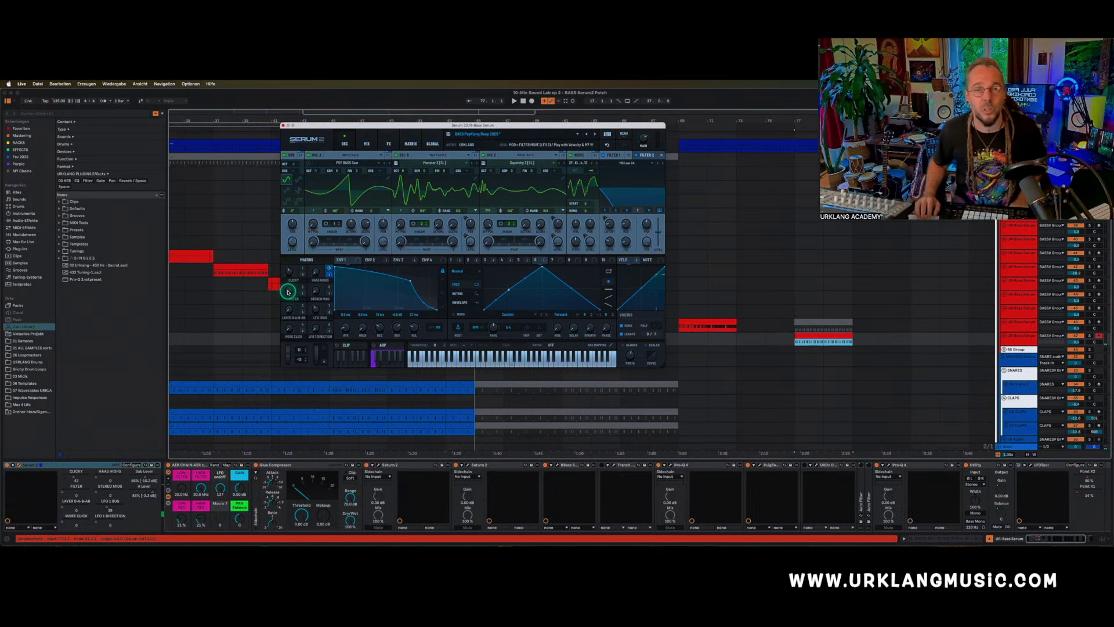
drag(288, 291, 297, 242)
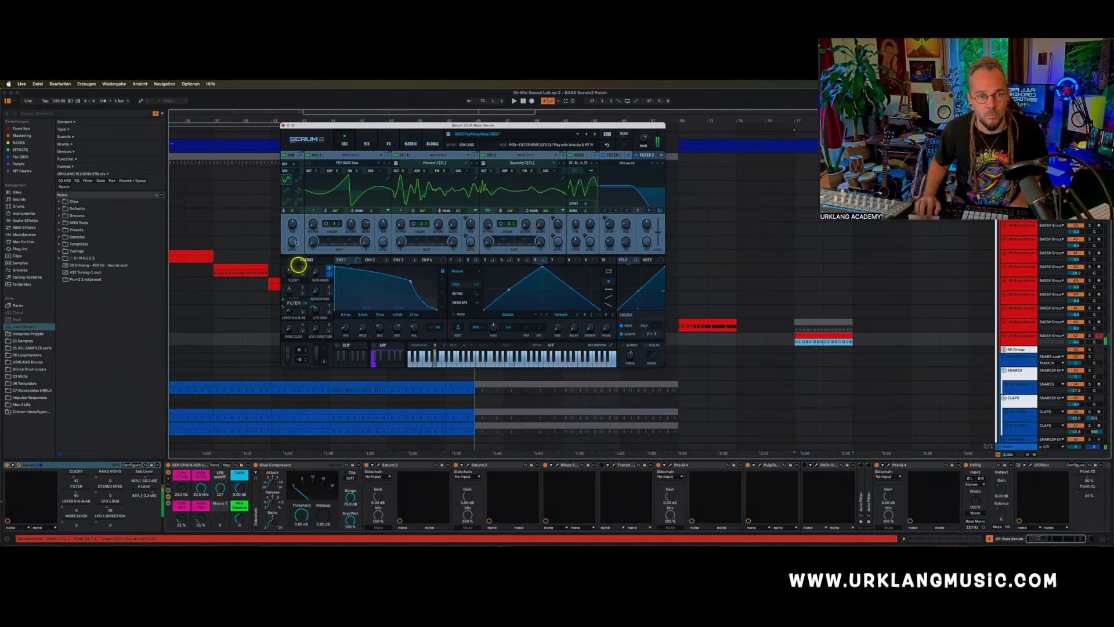
drag(288, 288, 285, 297)
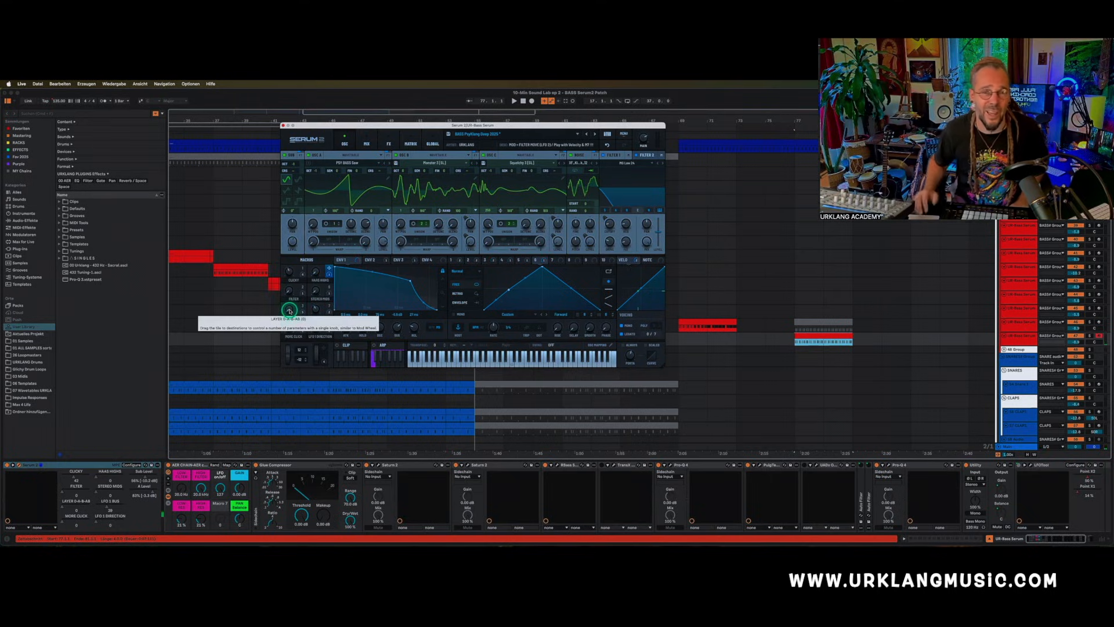
drag(289, 311, 284, 474)
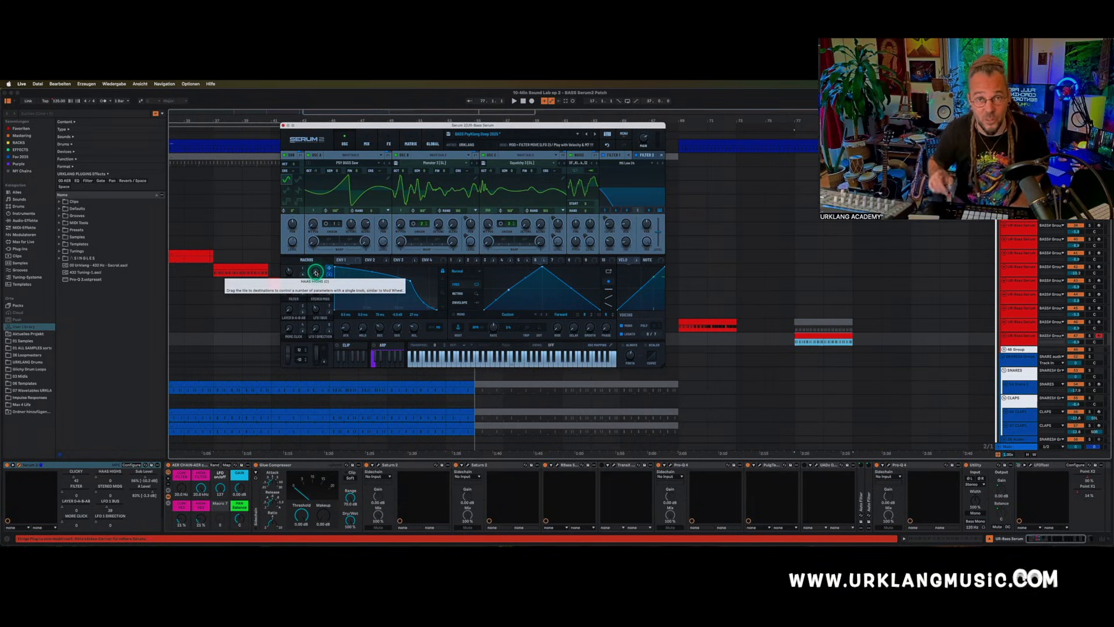
Try out the Haas, Stereo, LFO 1 Bus and LFO 1 Direction macros of the bass patch.
mouse_move(316, 272)
mouse_down()
mouse_move(329, 184)
mouse_move(311, 303)
mouse_move(314, 291)
mouse_up()
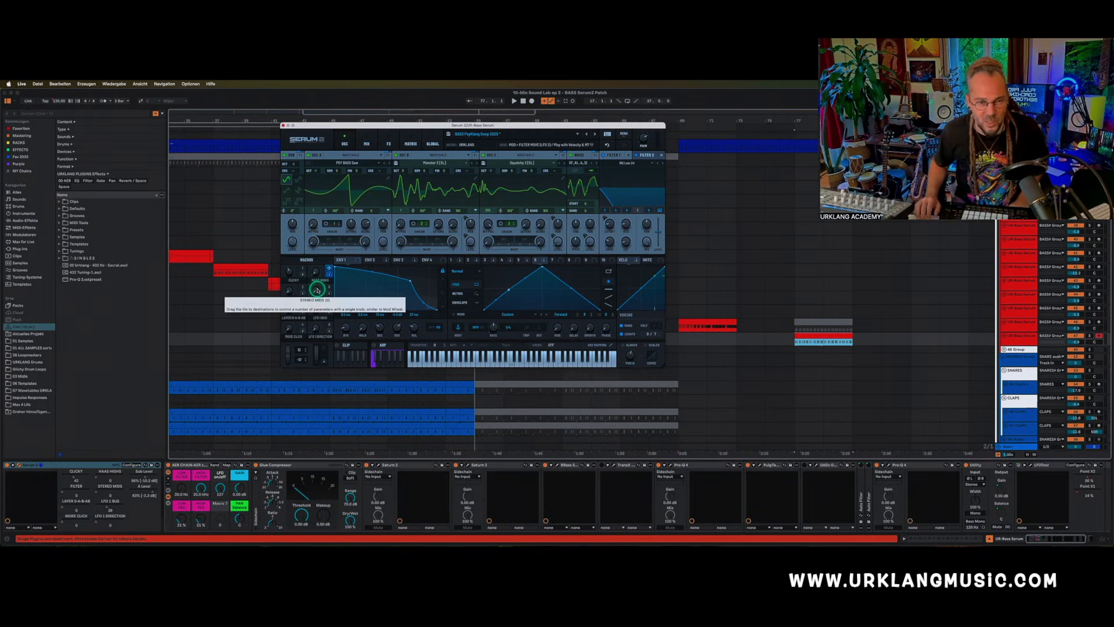
drag(316, 290, 319, 230)
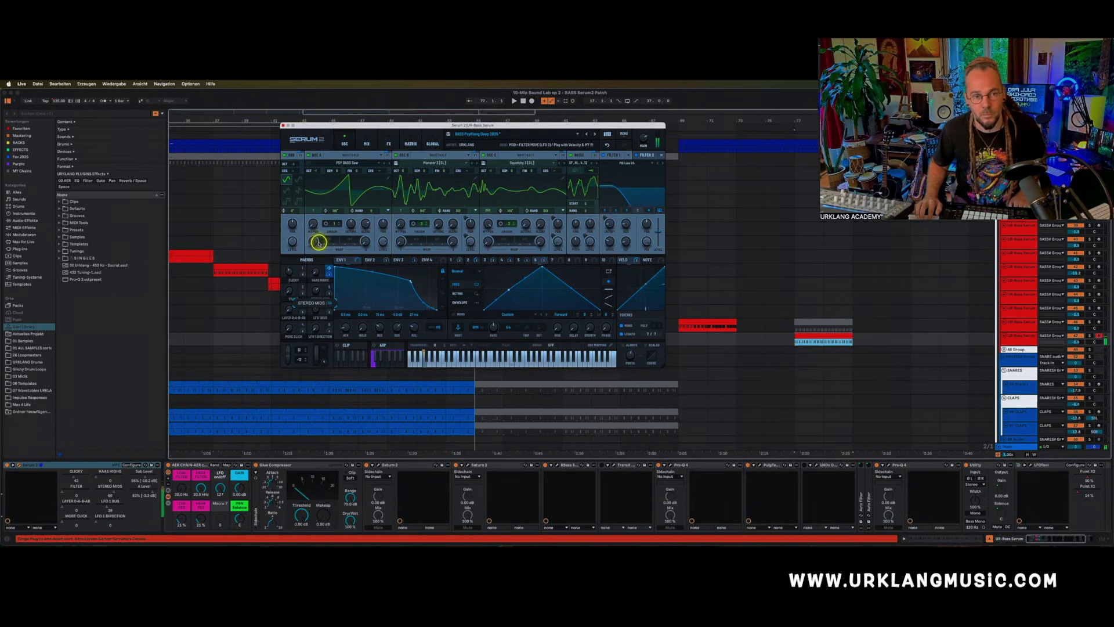
drag(317, 258, 311, 289)
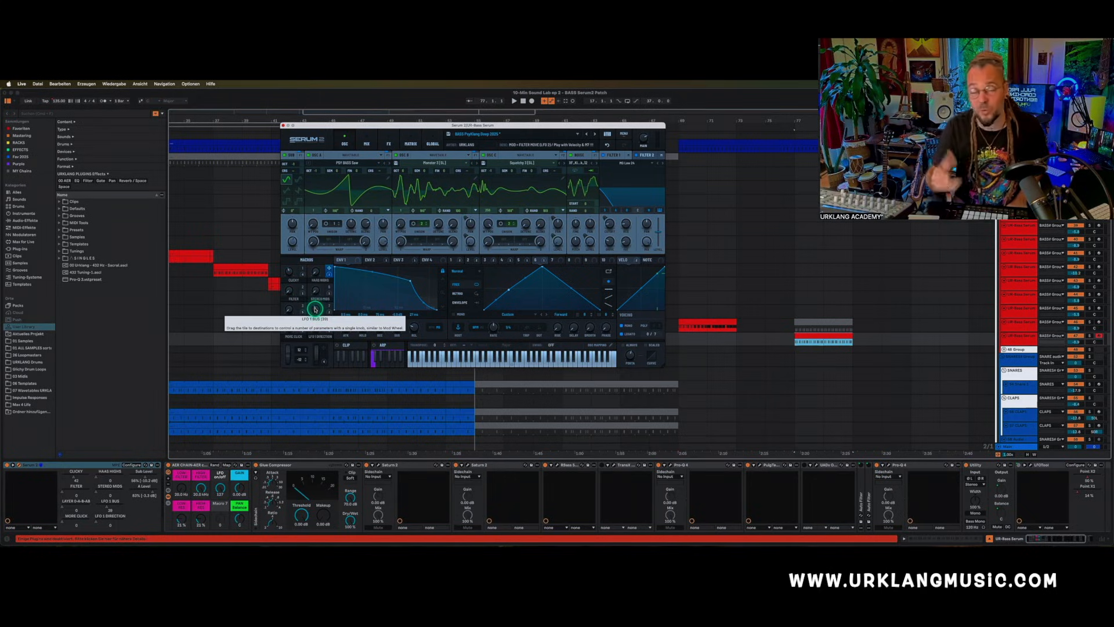
mouse_move(314, 308)
mouse_down()
mouse_move(320, 280)
mouse_move(311, 324)
mouse_move(323, 275)
mouse_move(313, 315)
mouse_up()
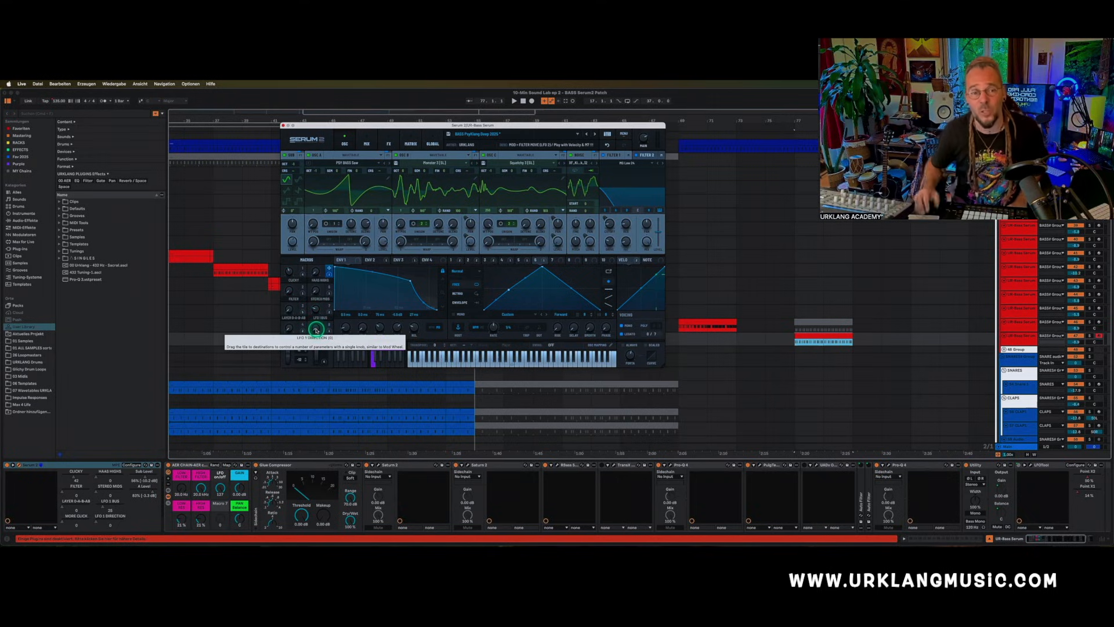
drag(316, 330, 308, 360)
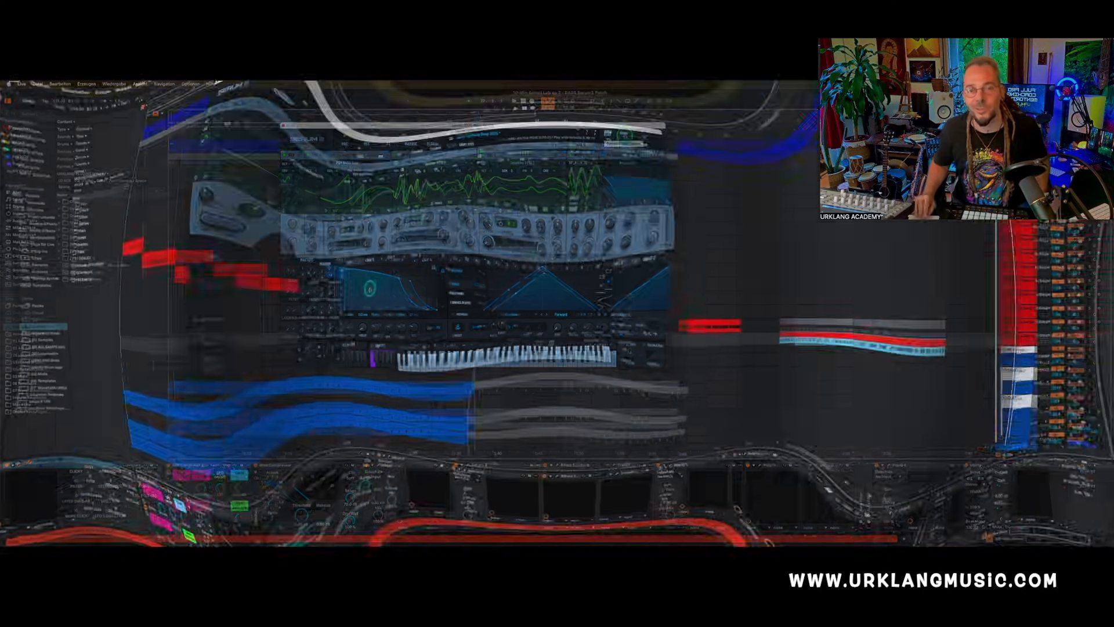
Start from an initialized patch, enabling the sub oscillator and lowering its level to about 54%.
click(653, 169)
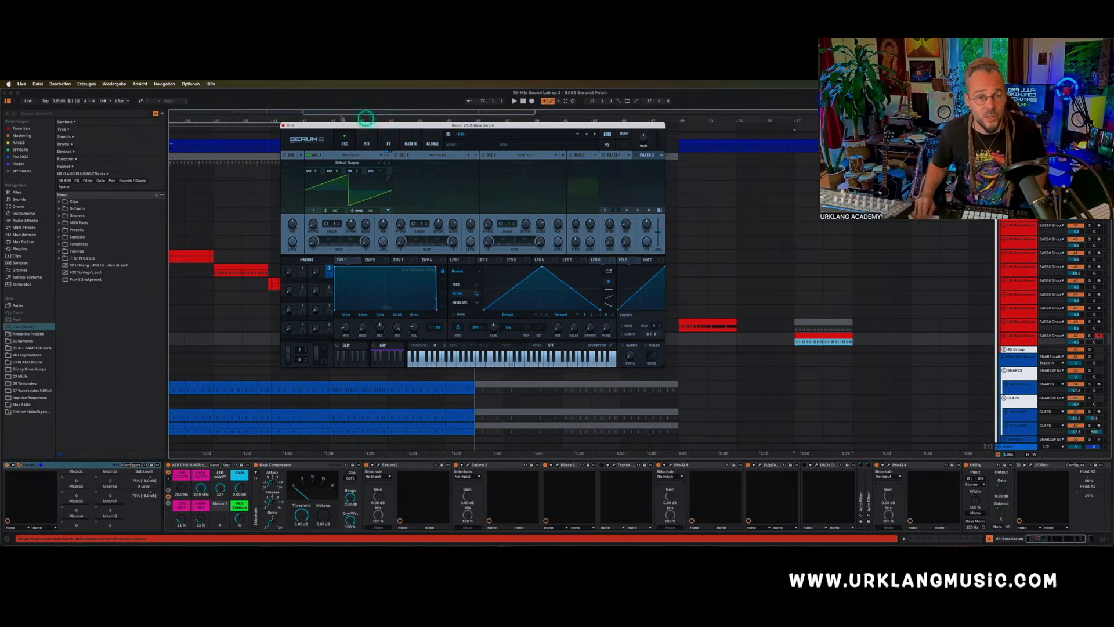
click(285, 155)
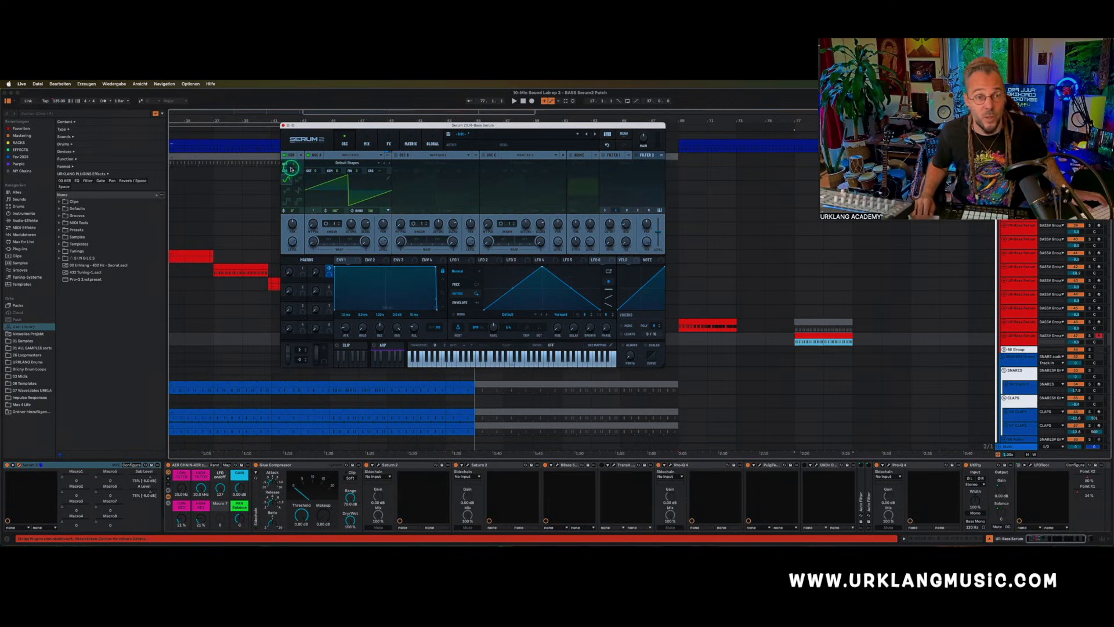
drag(292, 242, 292, 256)
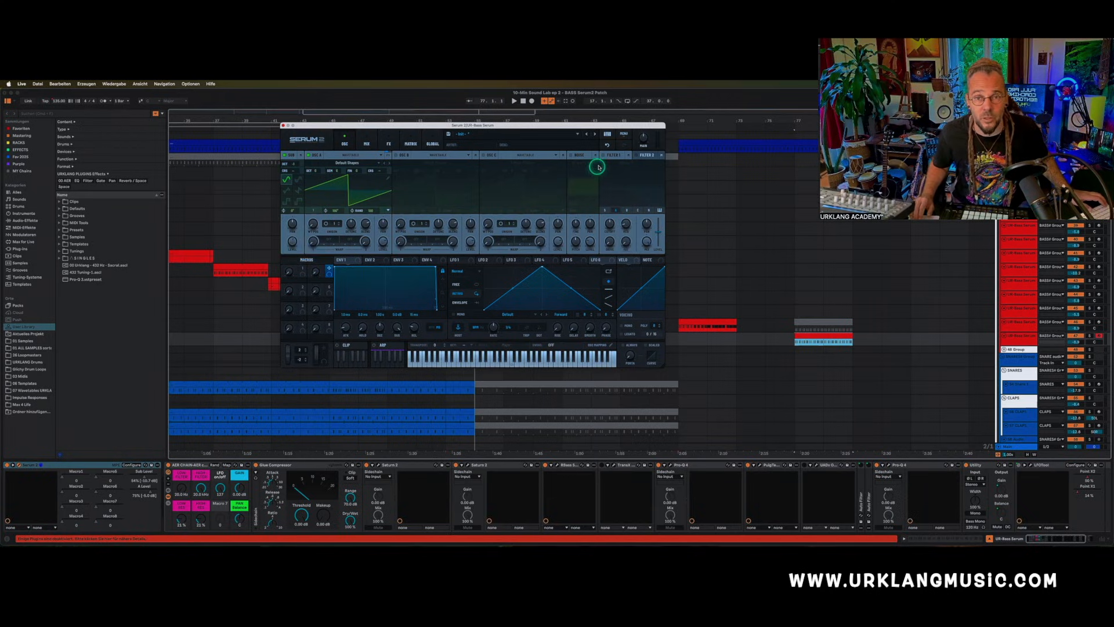
click(643, 133)
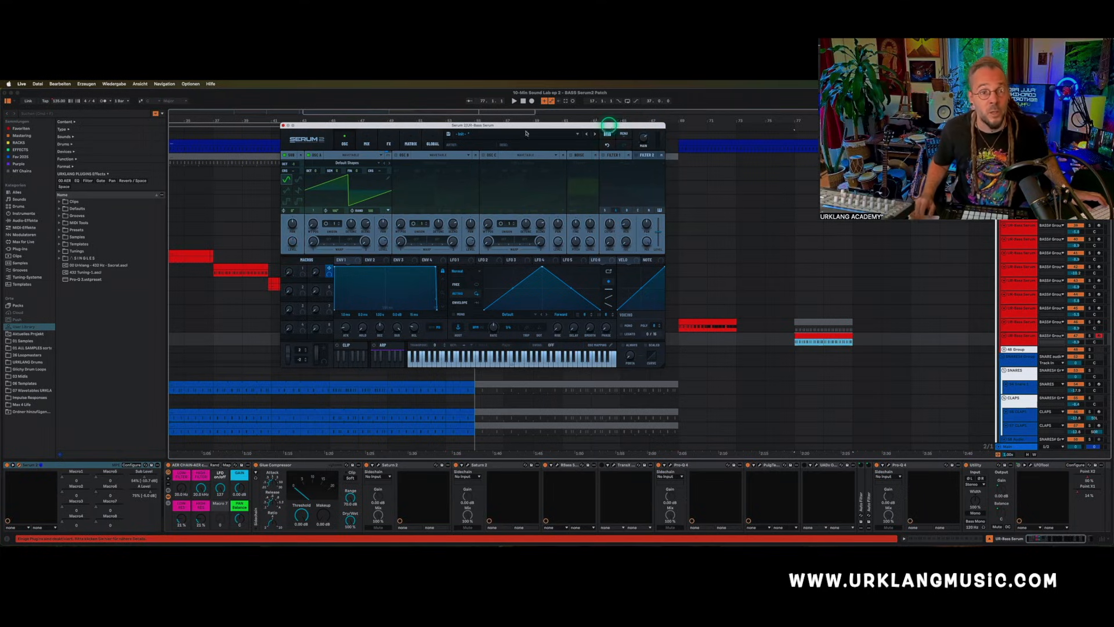
Remove the first harmonic from oscillator A's saw waveform in the wavetable editor and lower the oscillator's random phase amount.
click(317, 170)
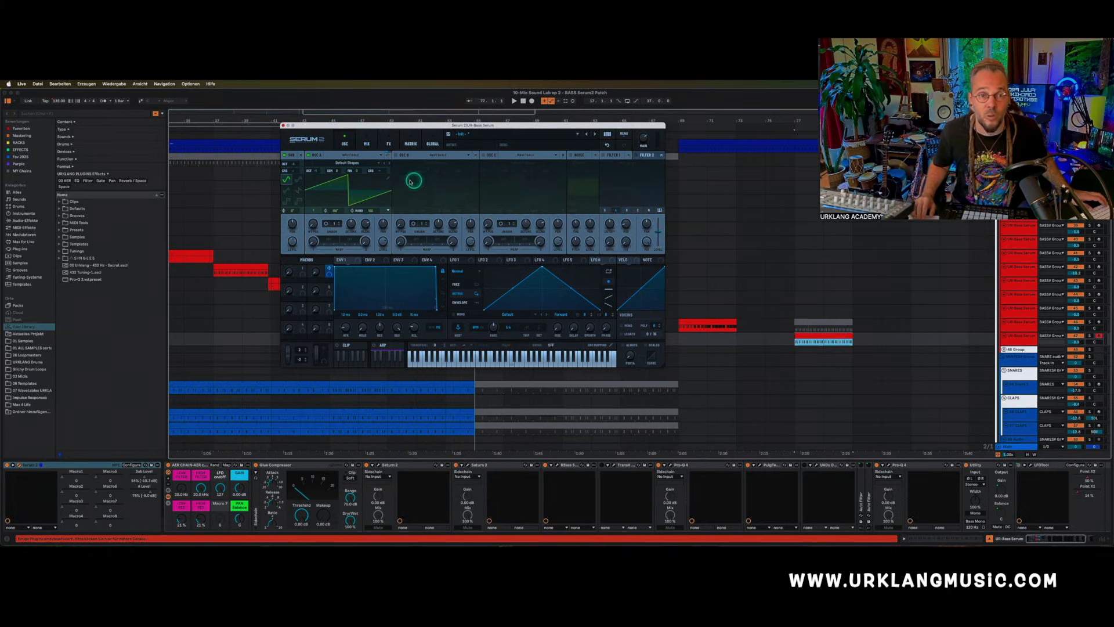
click(387, 177)
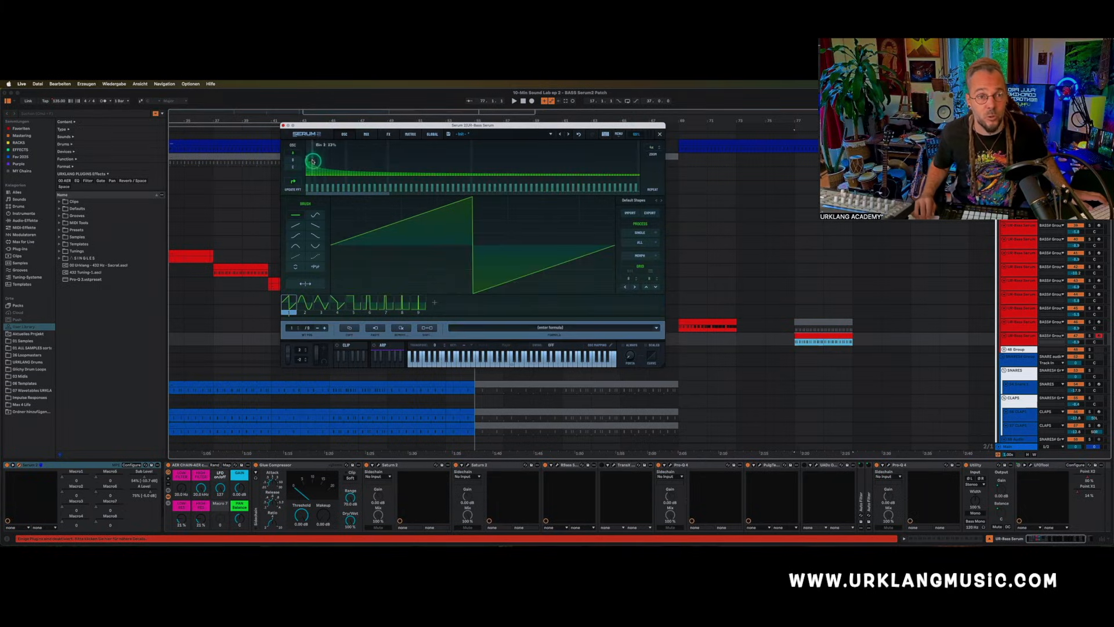
click(306, 177)
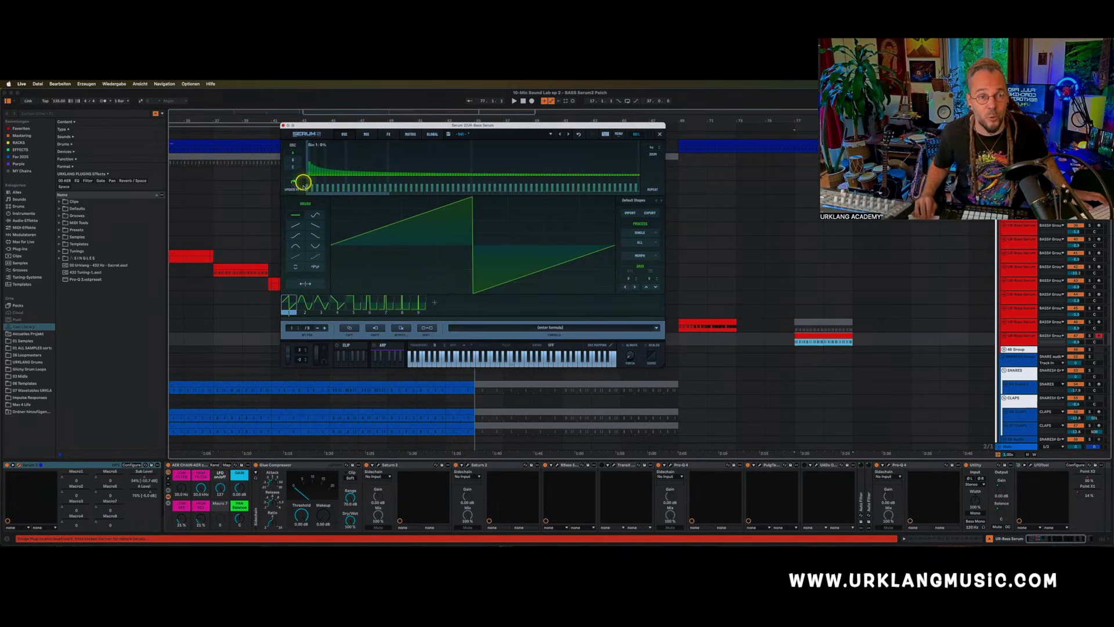
click(659, 135)
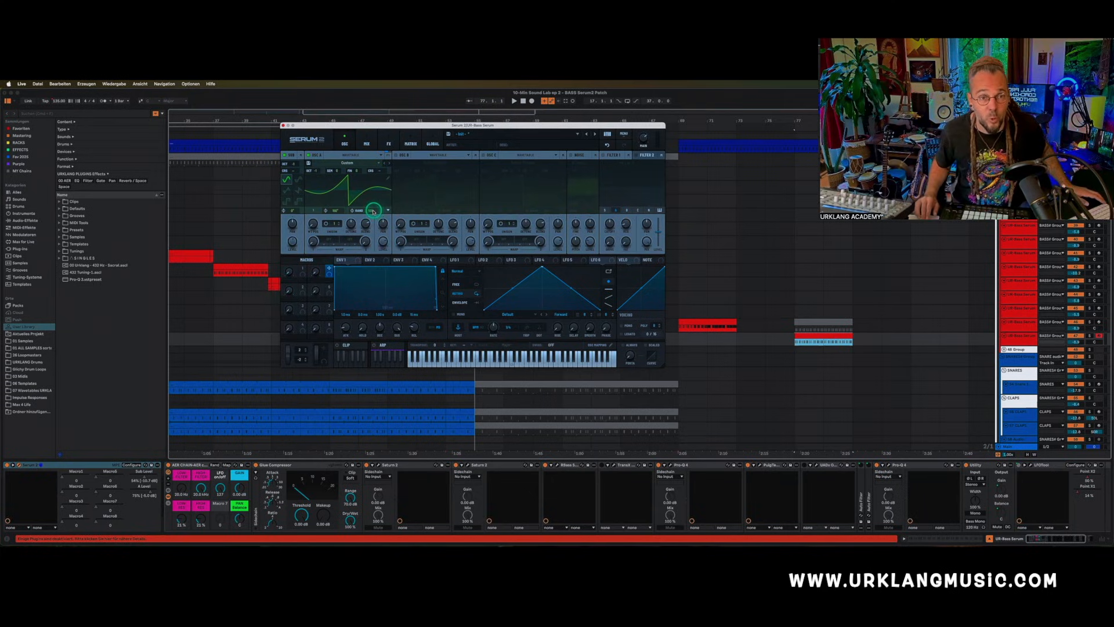
drag(365, 216, 365, 281)
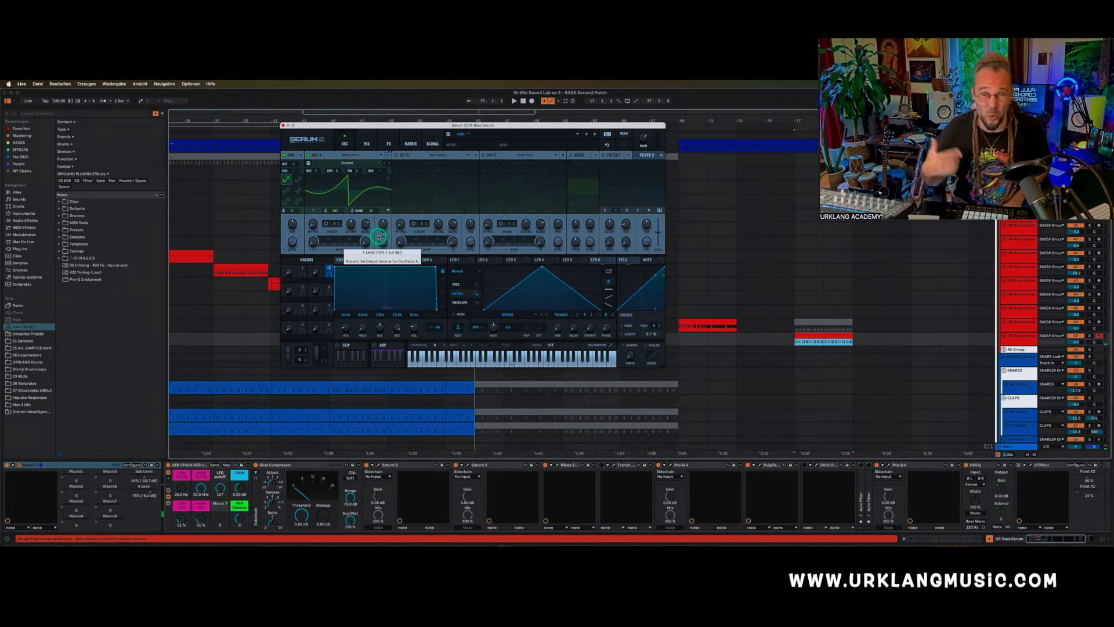
Enable Filter 1, set its type to MG Low 24 and fine-tune its settings.
click(604, 155)
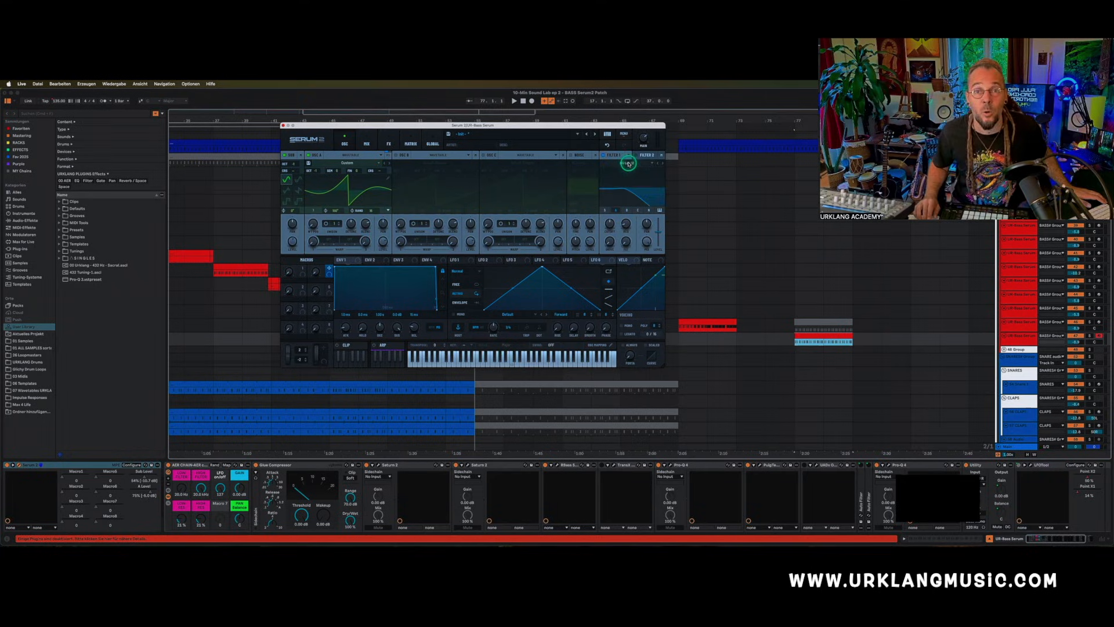
click(626, 162)
mouse_move(620, 170)
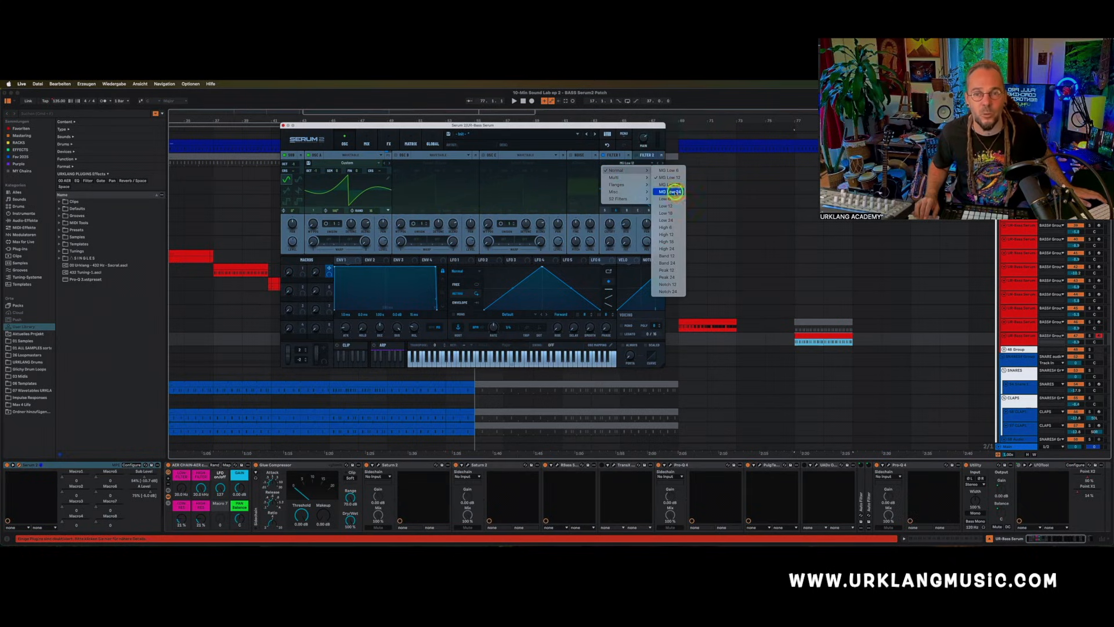
click(675, 192)
mouse_move(609, 243)
mouse_down()
mouse_move(610, 227)
mouse_move(625, 234)
mouse_move(629, 186)
mouse_move(620, 247)
mouse_up()
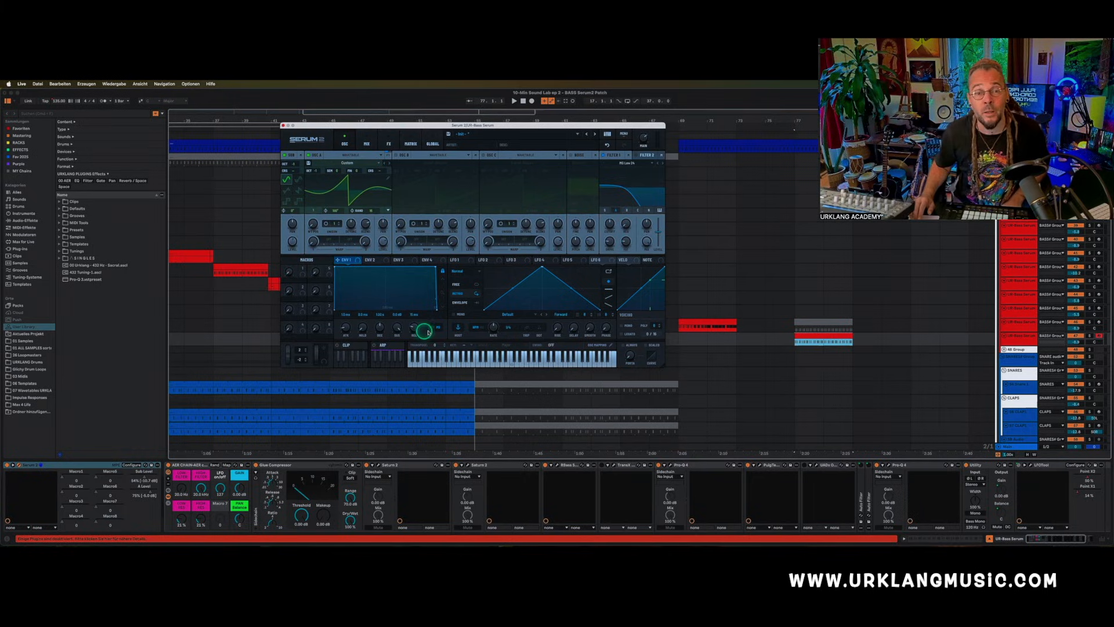
Try out a short release on Envelope 1 and settle on a longer, curved release.
drag(415, 327, 405, 363)
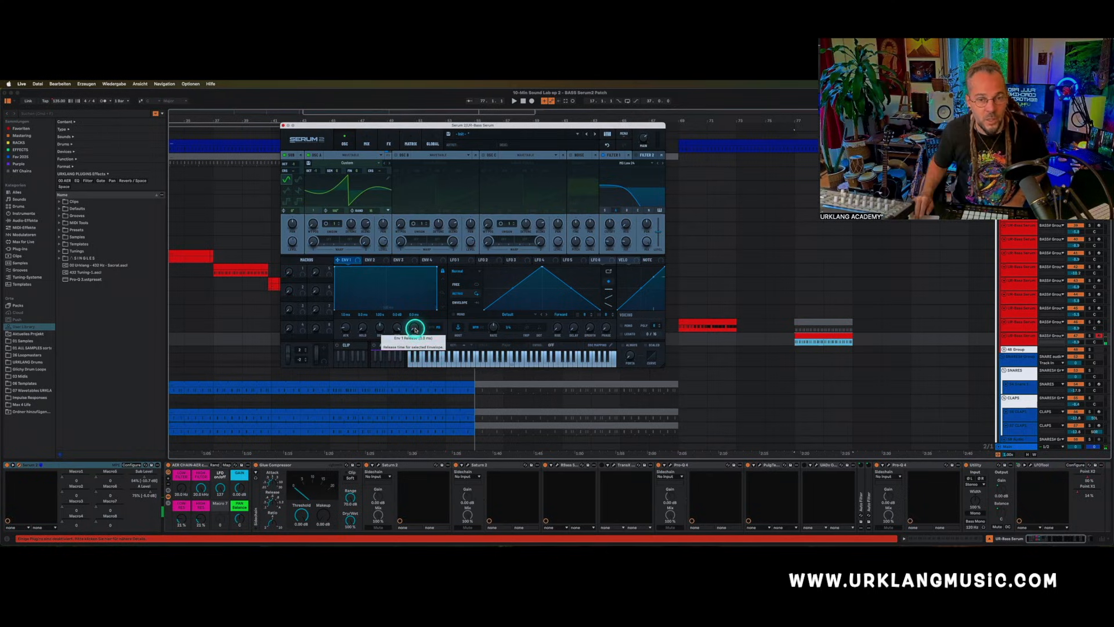
drag(411, 326, 407, 294)
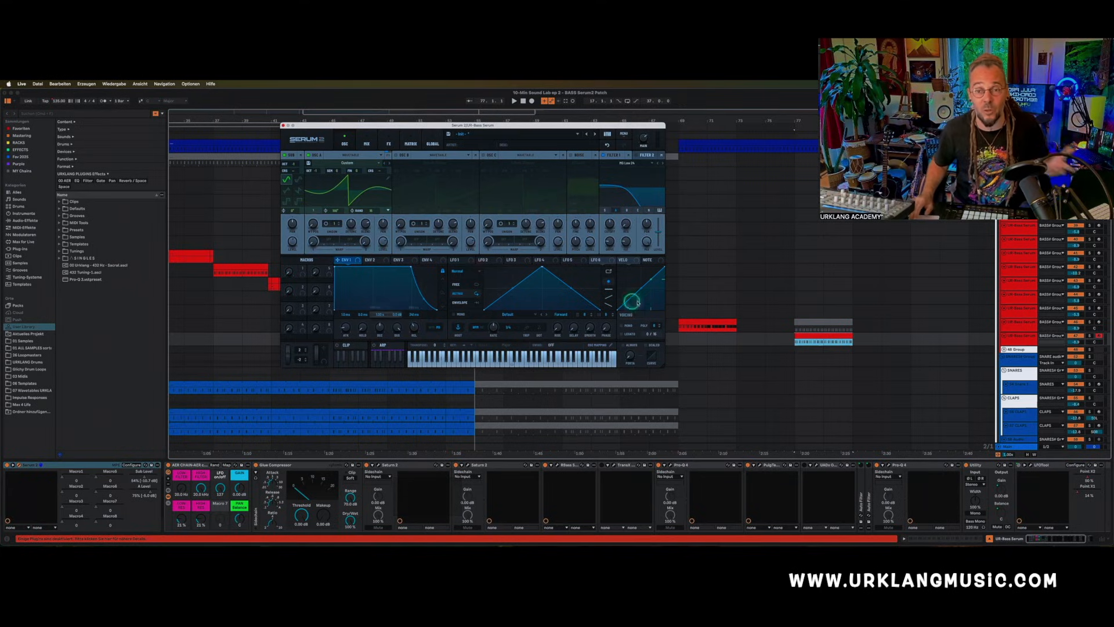
Examine the short and sustained notes in the bass MIDI clip and play the clip back.
double_click(686, 320)
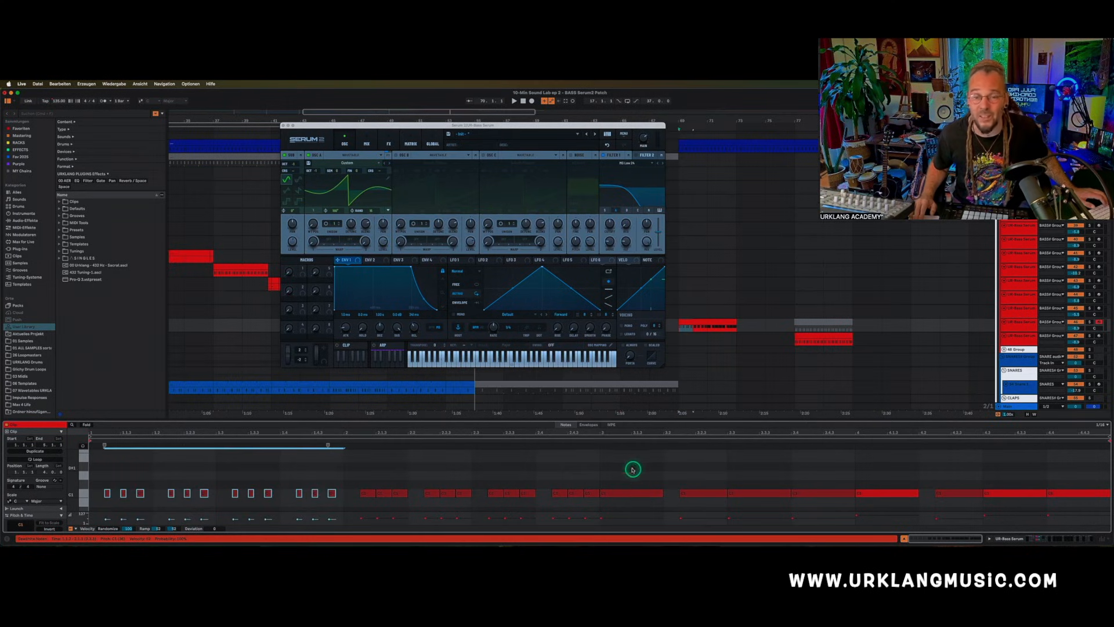
drag(623, 473, 1083, 541)
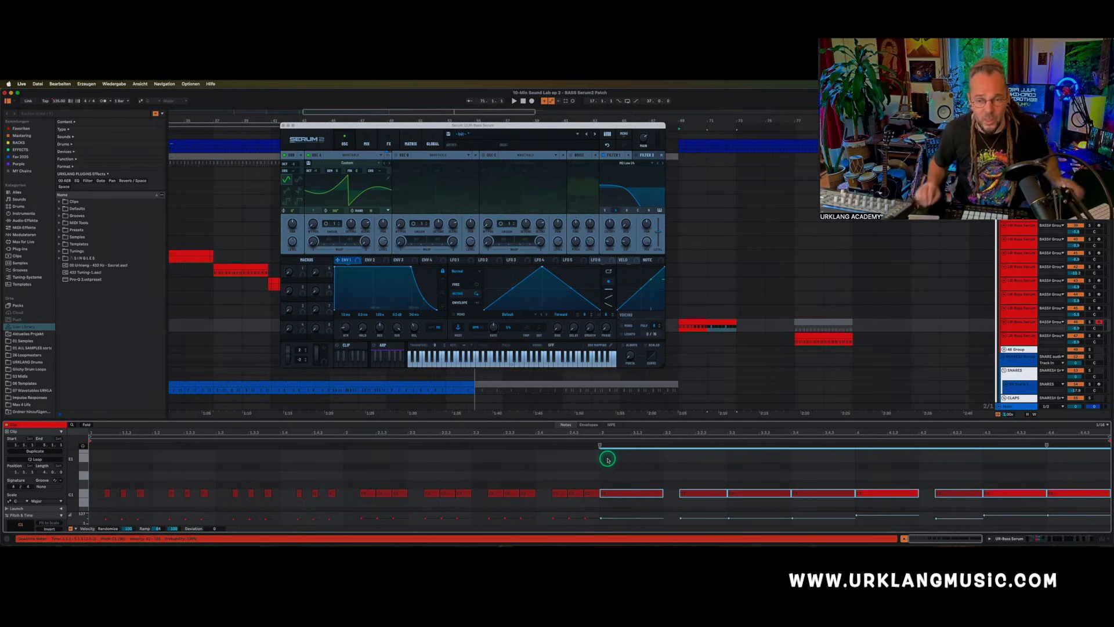
click(701, 480)
drag(701, 479, 802, 505)
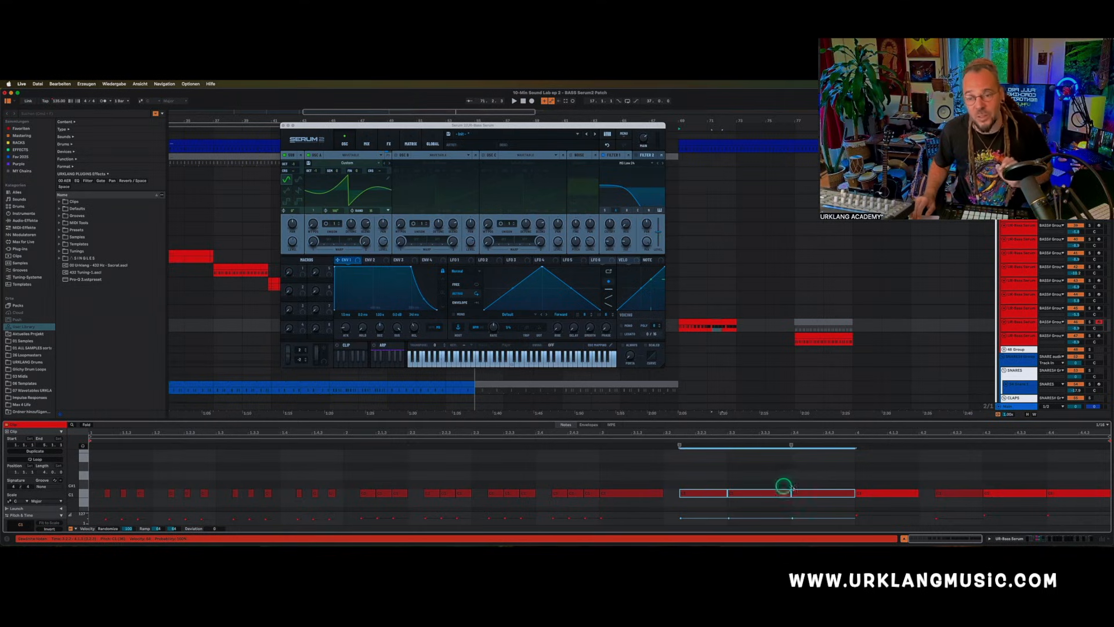
key(space)
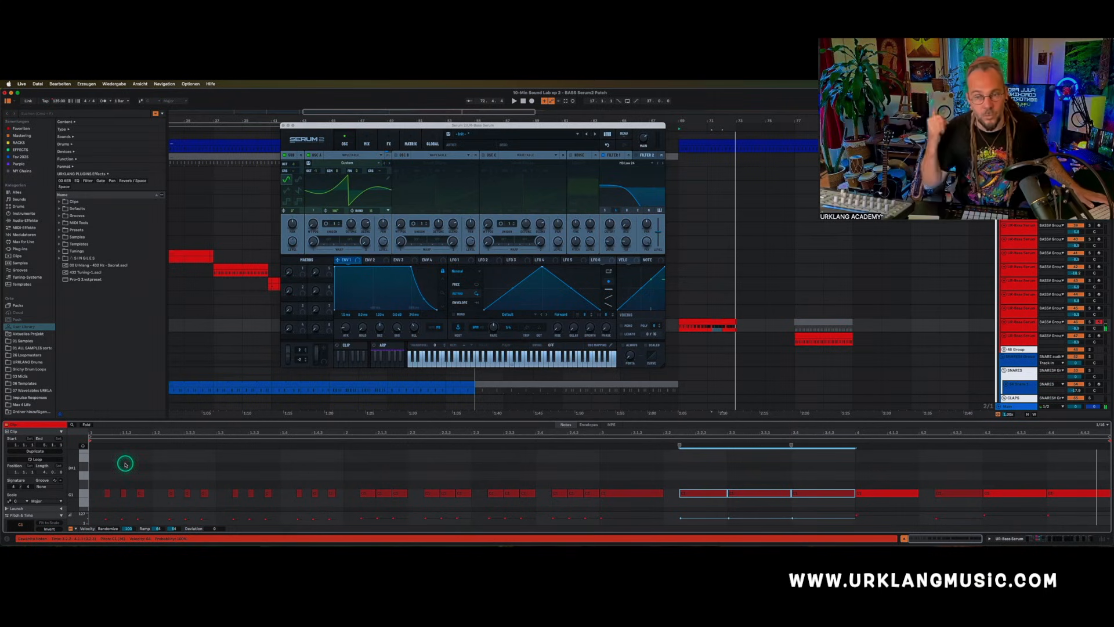
key(shift+Tab)
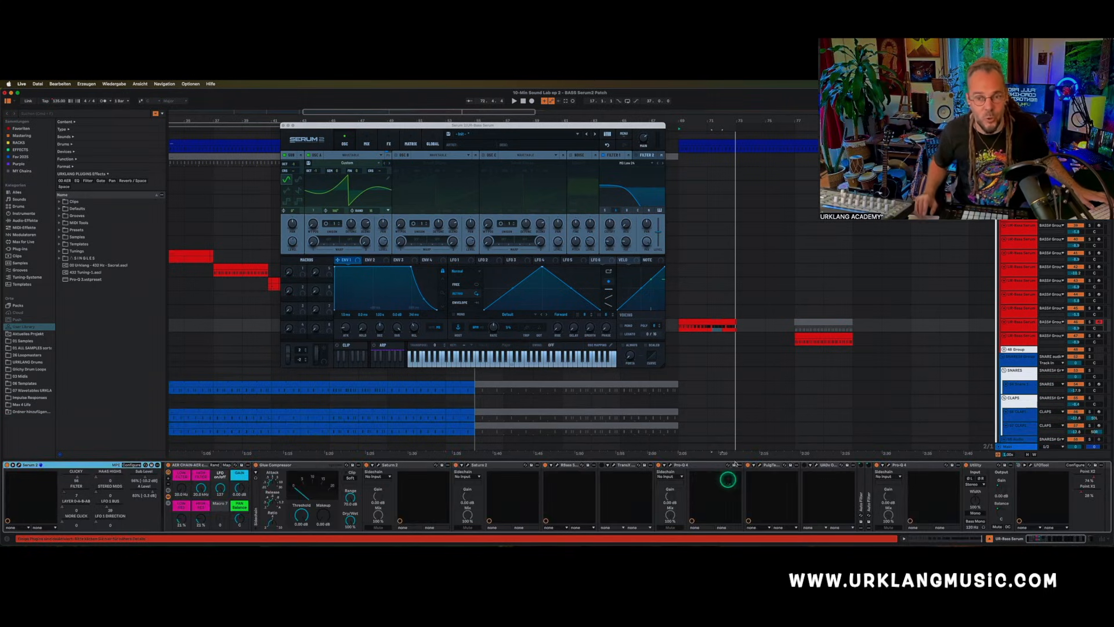
click(704, 320)
key(space)
Lower Envelope 1's sustain so the sound decays slightly on the patch's bass track, and fine-tune its release.
click(801, 336)
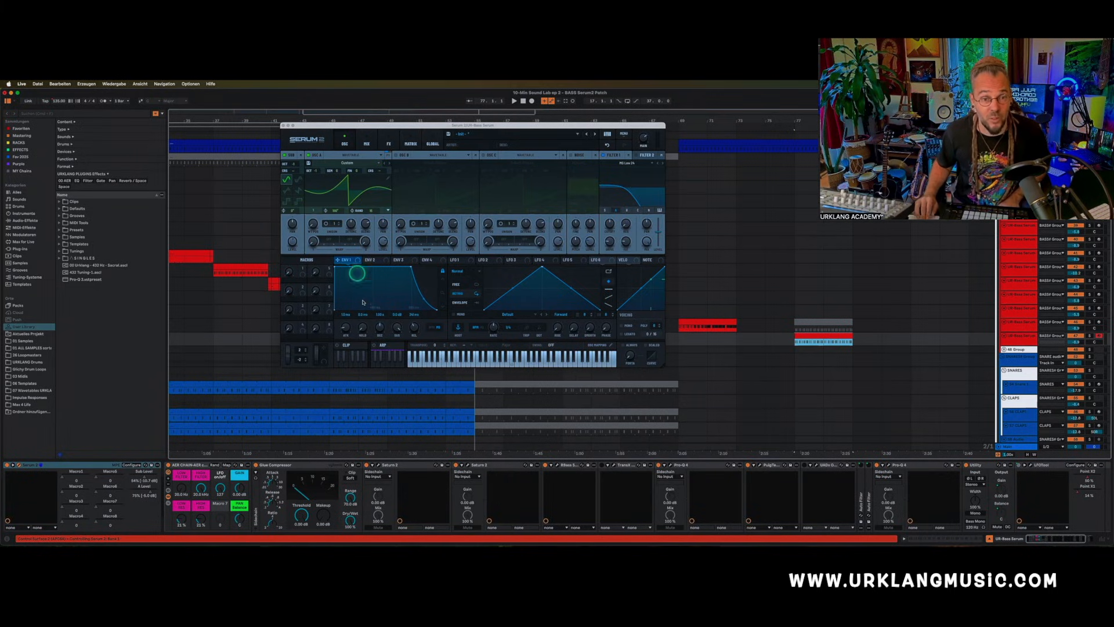
mouse_move(397, 328)
mouse_down()
mouse_move(396, 346)
mouse_move(378, 330)
mouse_up()
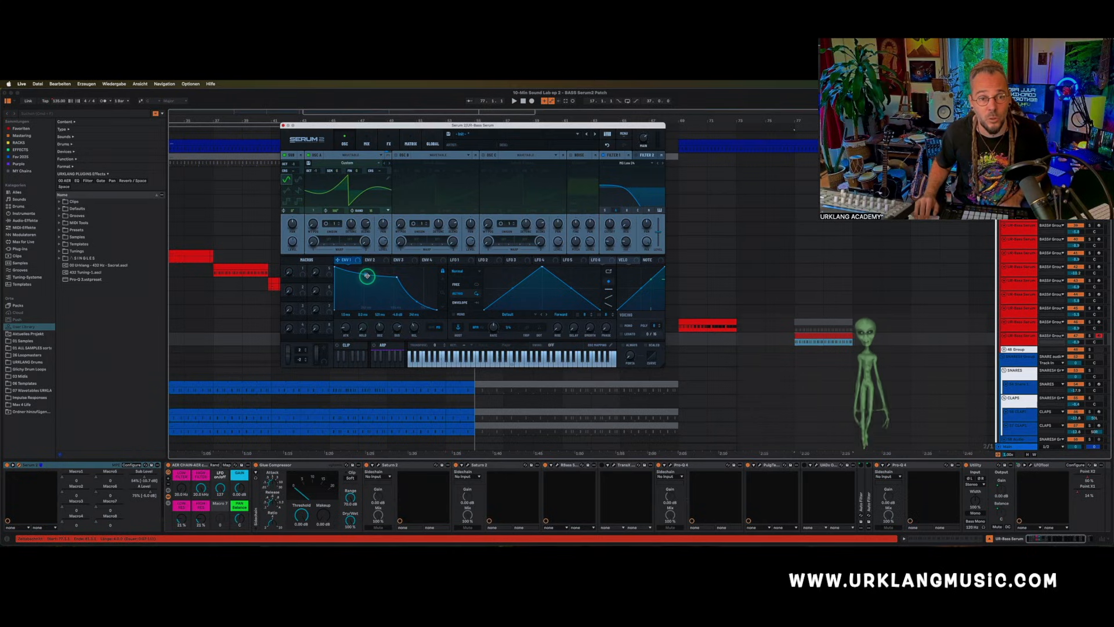
drag(413, 328, 413, 332)
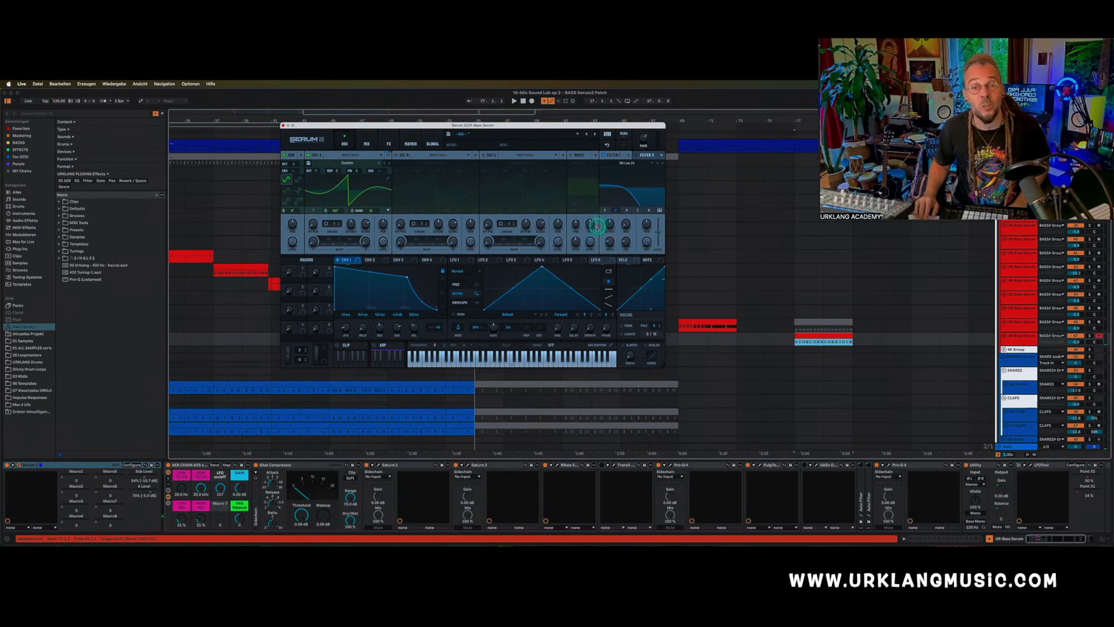
Lower Filter 1's cutoff and assign Macro 2, named FILTER, to the cutoff frequency.
drag(608, 225, 605, 241)
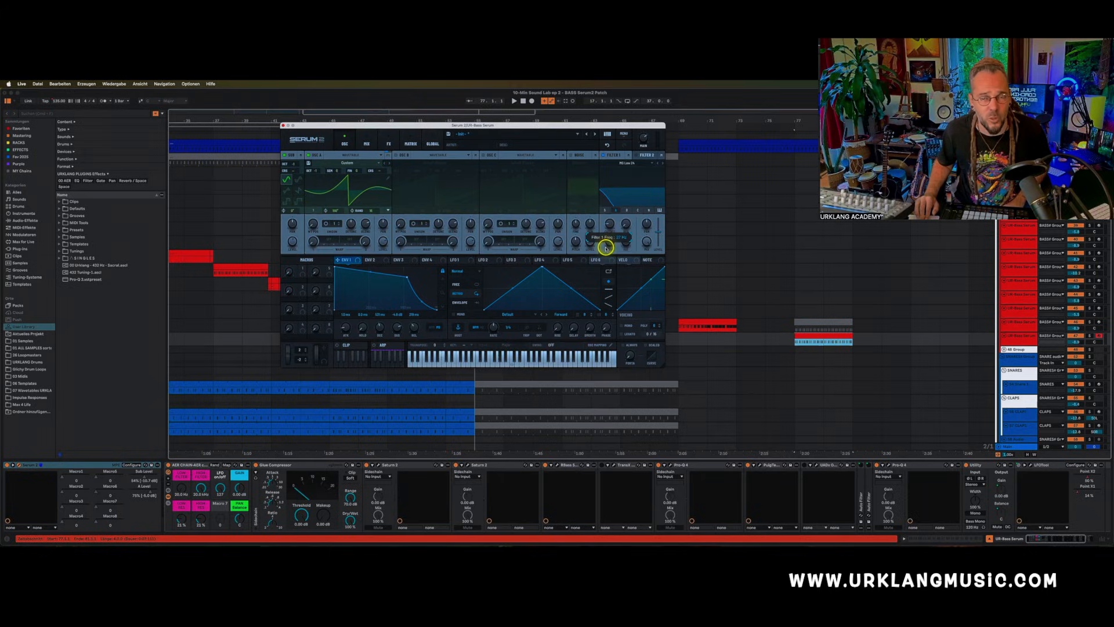
drag(606, 248, 605, 248)
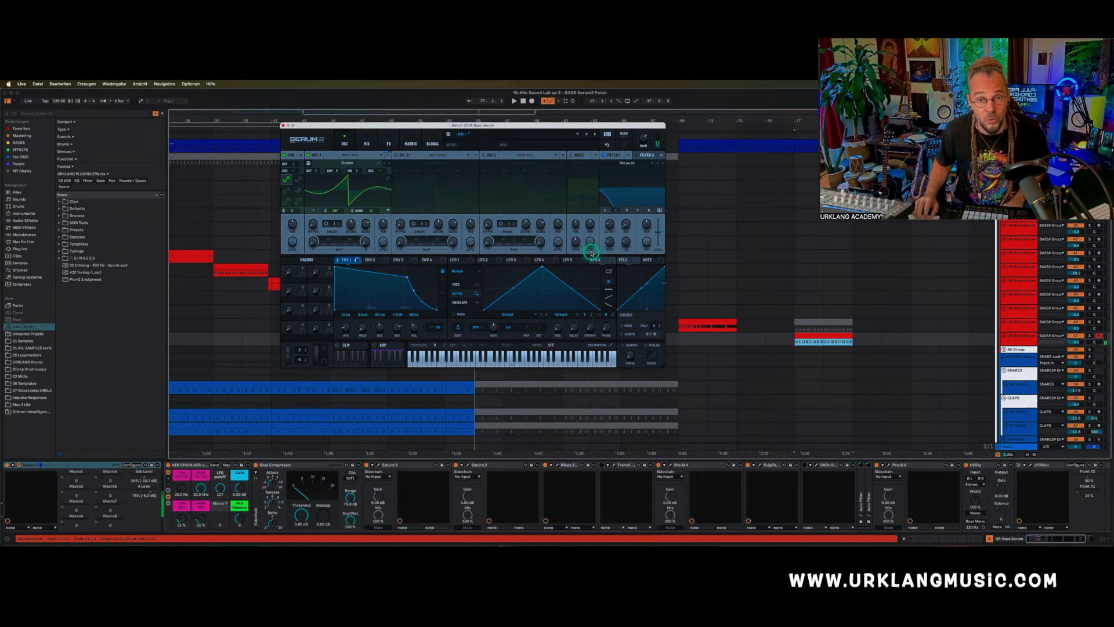
drag(302, 286, 609, 224)
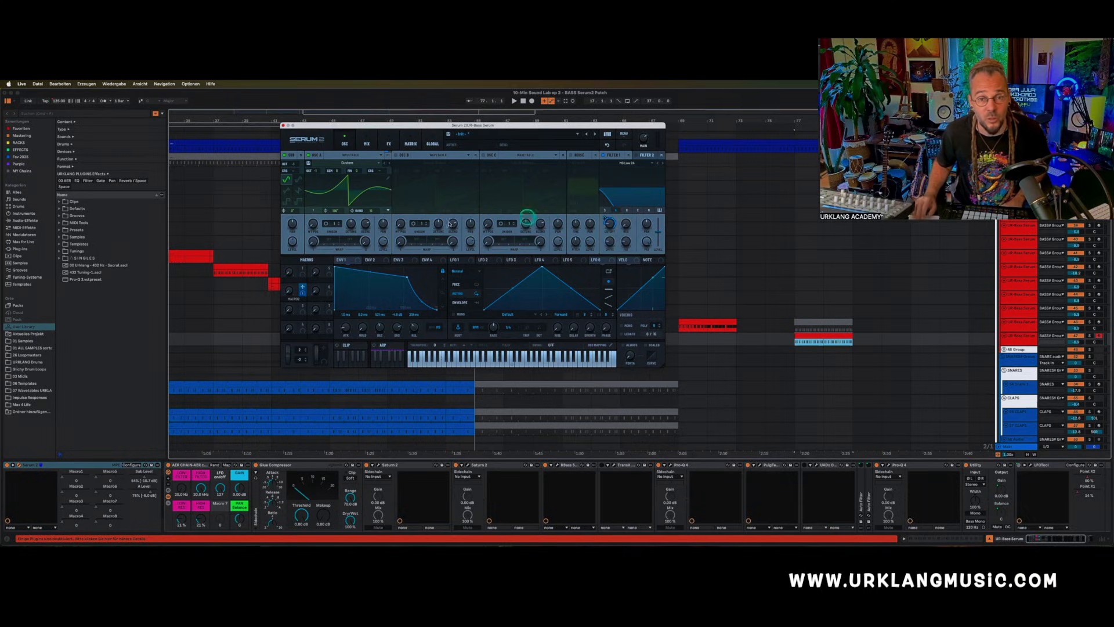
drag(290, 292, 284, 318)
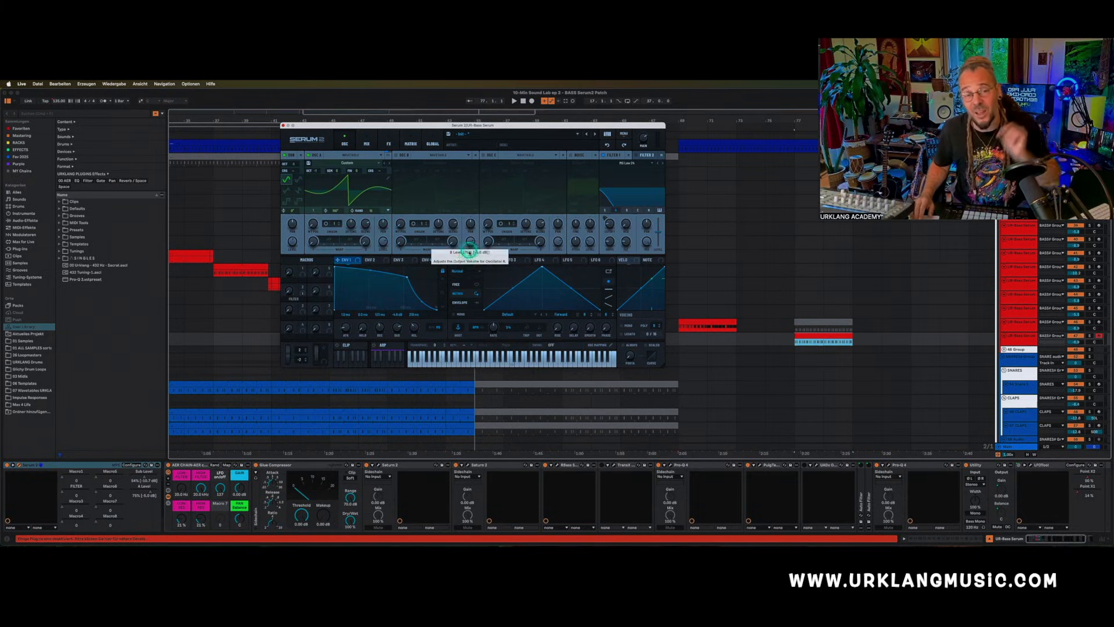
click(458, 259)
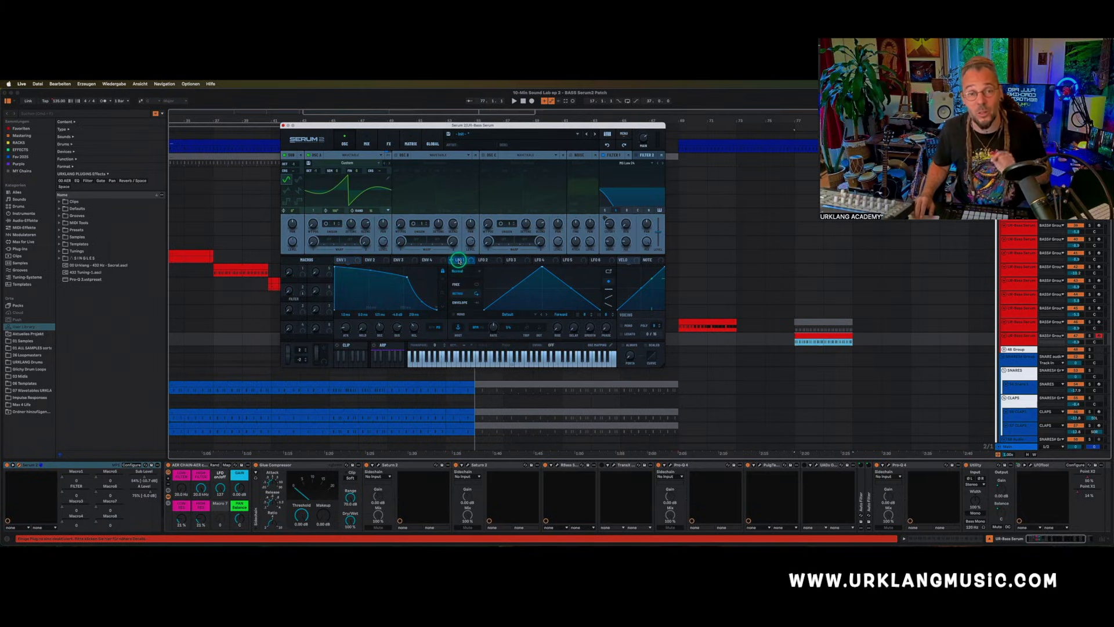
double_click(493, 281)
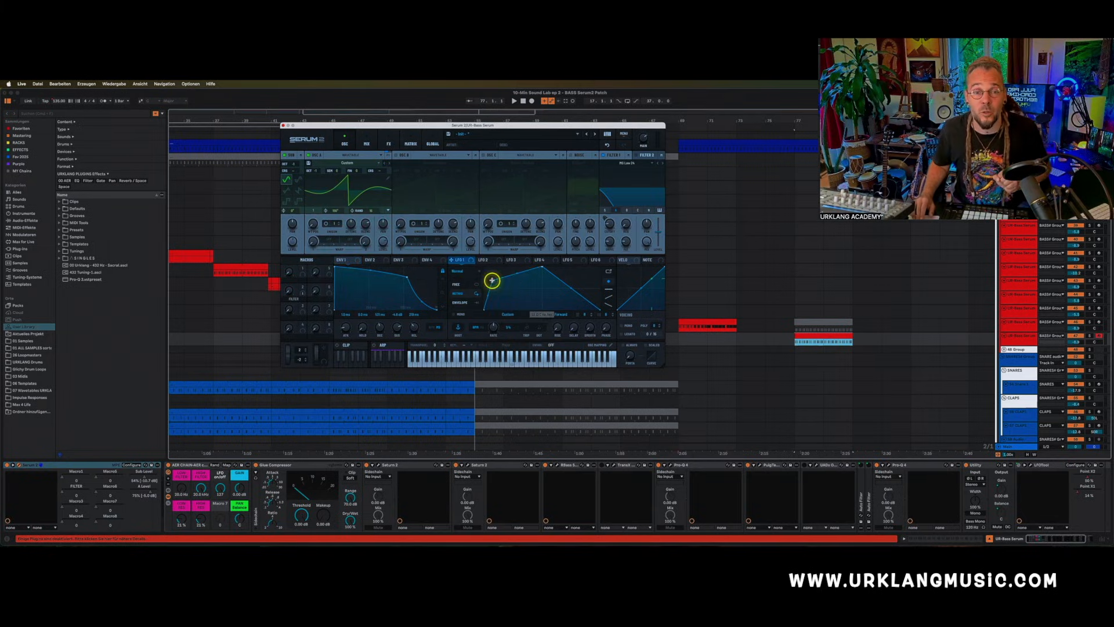
double_click(529, 289)
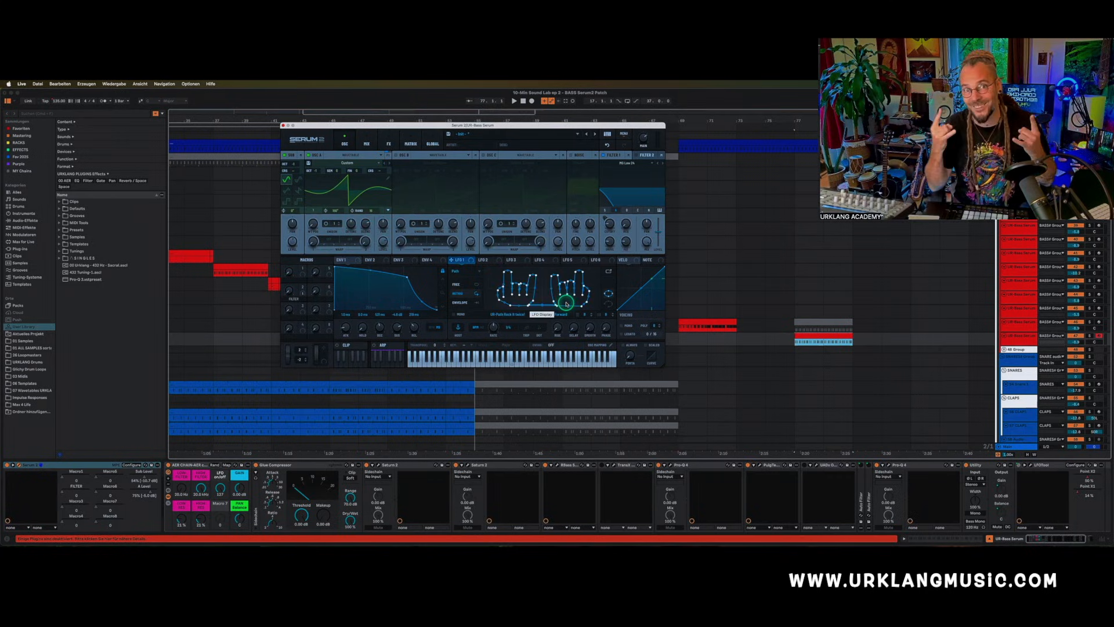
click(606, 146)
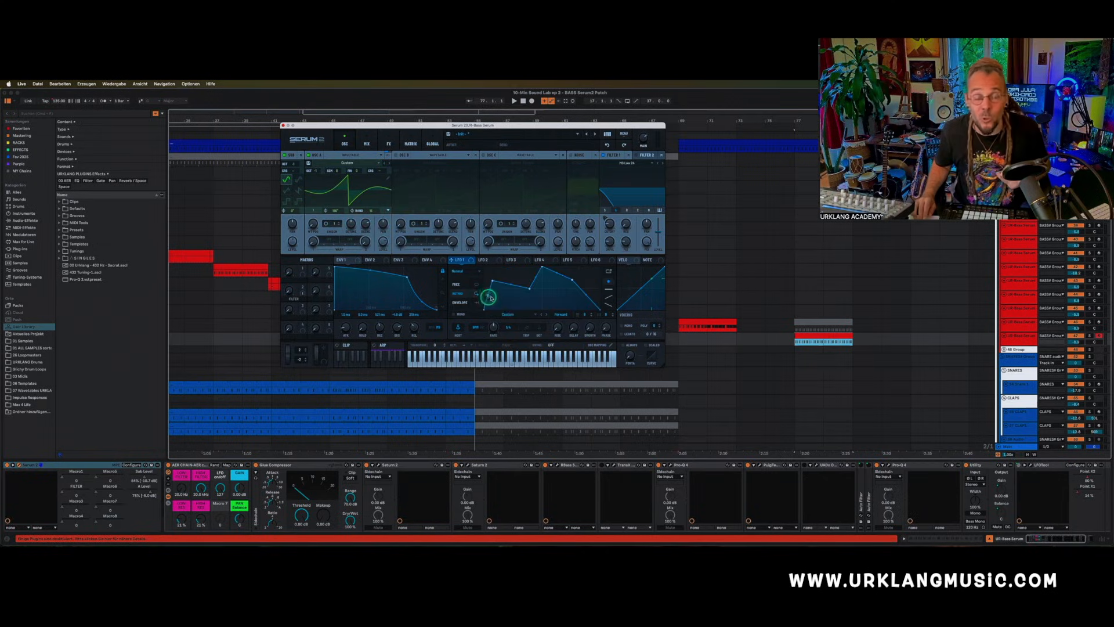
click(607, 145)
click(607, 145)
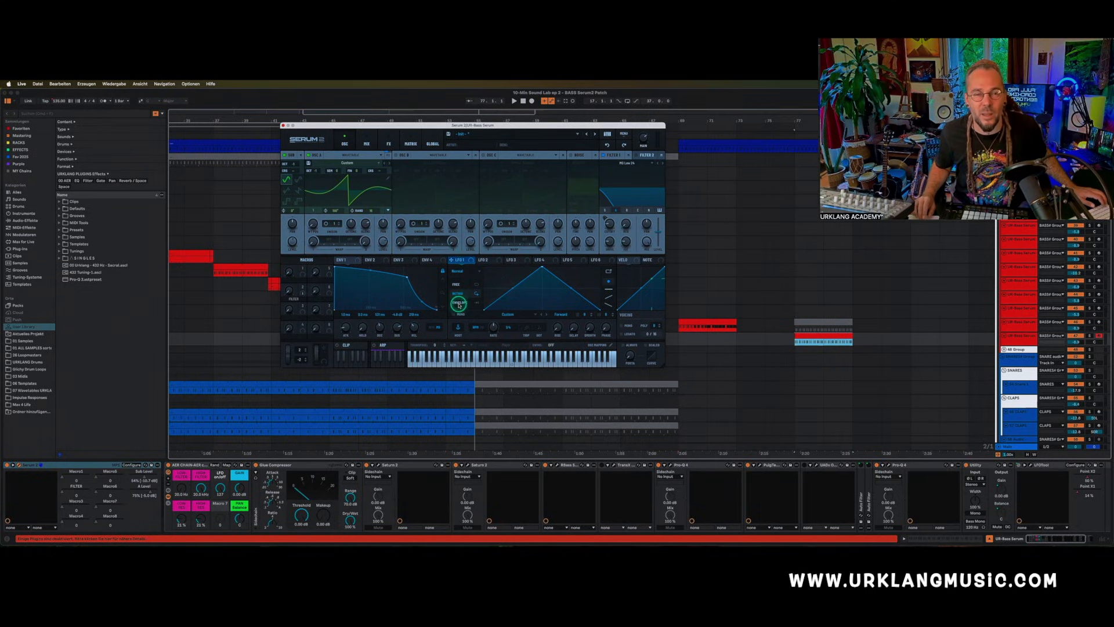
Modulate Filter 1's cutoff with a descending LFO 1 in envelope mode and try out Macro 7 as its shape control.
click(461, 259)
drag(450, 260, 602, 219)
drag(541, 266, 470, 251)
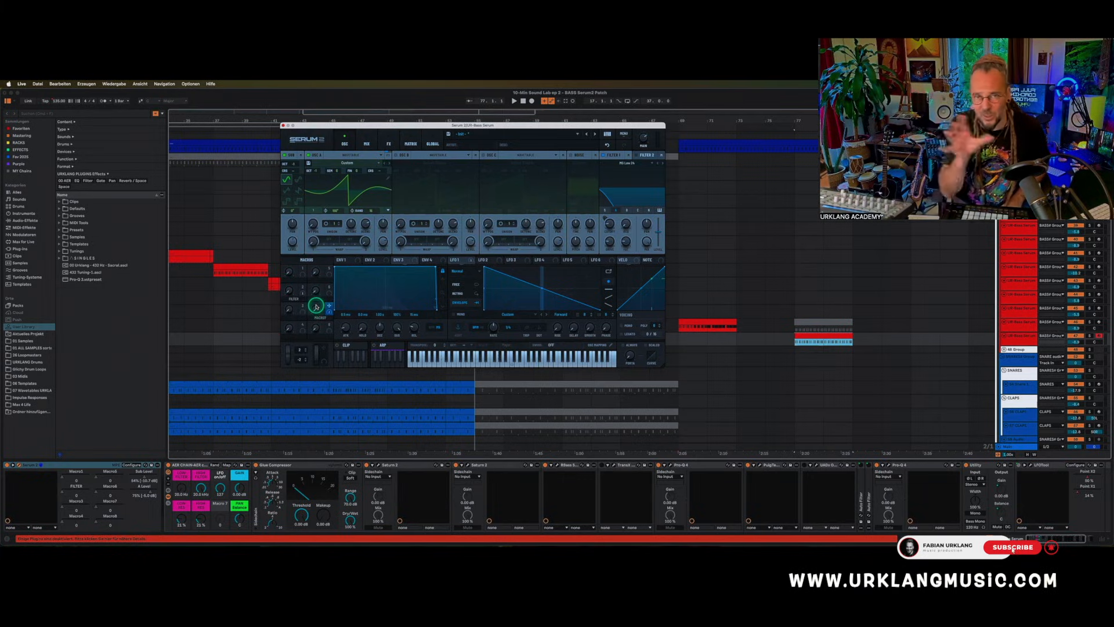
mouse_move(316, 308)
mouse_down()
mouse_move(311, 257)
mouse_move(314, 295)
mouse_up()
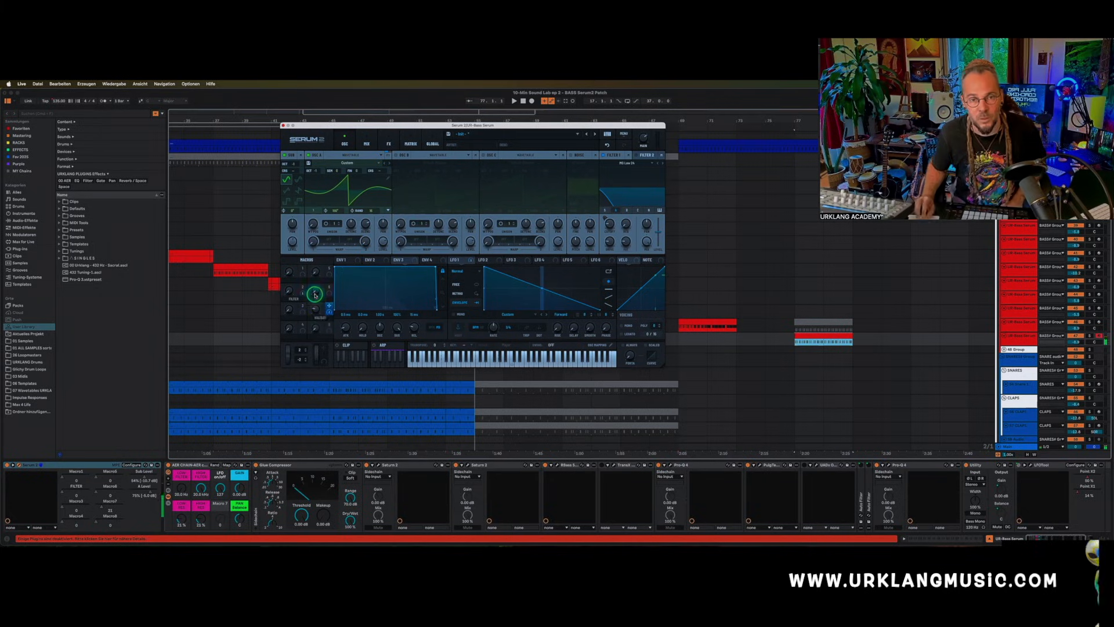
Assign Macro 8 to LFO 1's curve, raise its modulation amount to the maximum and try out the macro.
drag(326, 328, 495, 270)
click(412, 144)
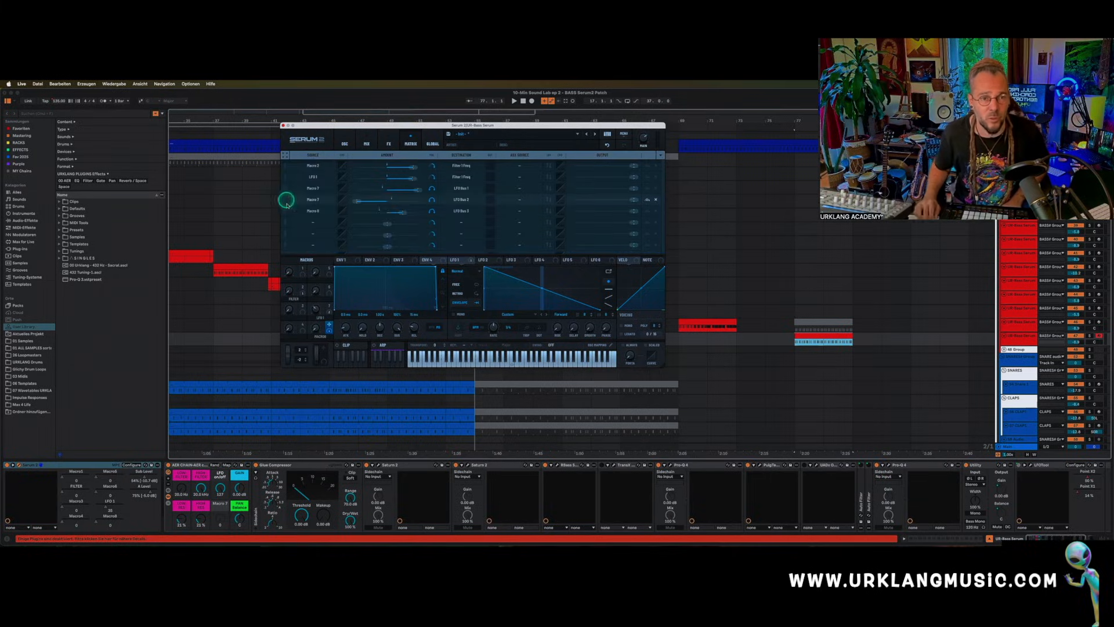
drag(400, 214, 436, 212)
click(344, 144)
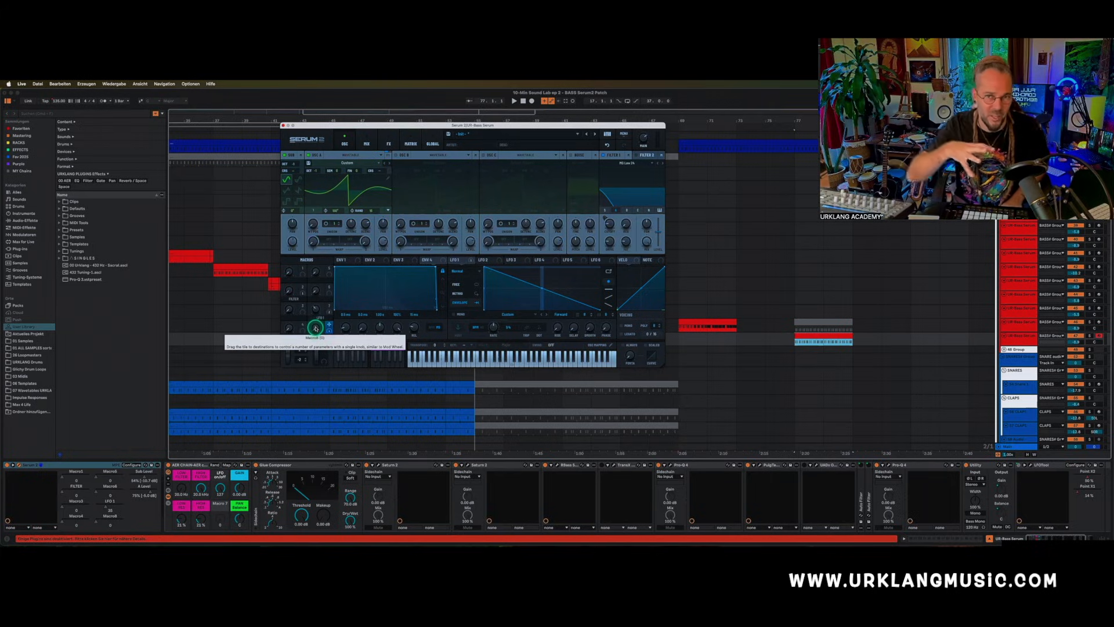
drag(318, 335, 322, 300)
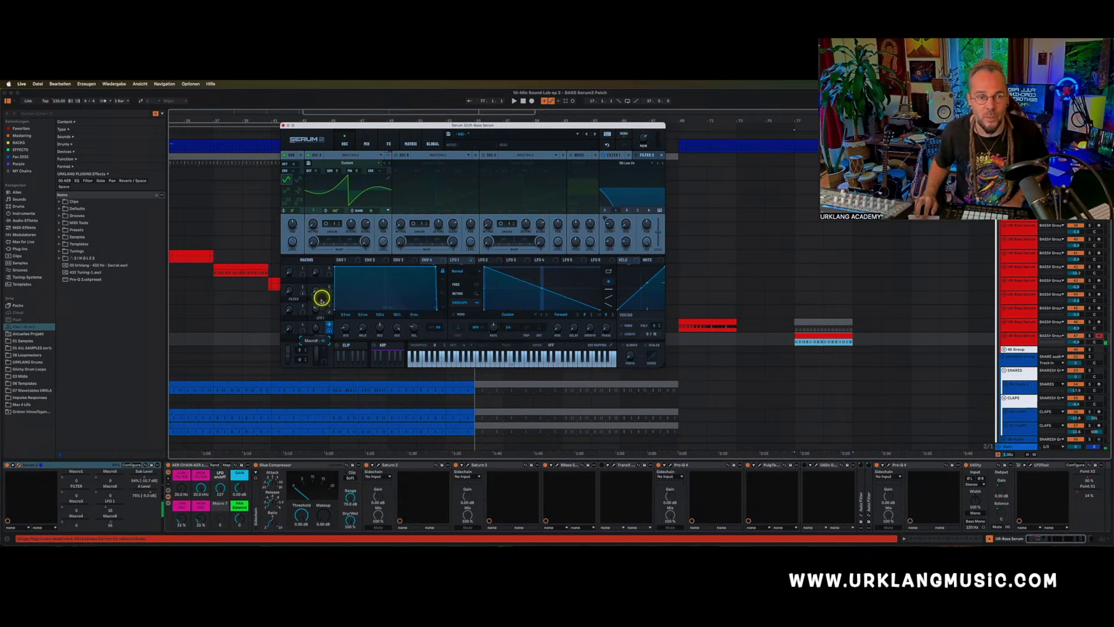
Try a positive 100% amount for Macro 7's second LFO bus modulation and return it to a negative amount.
click(410, 143)
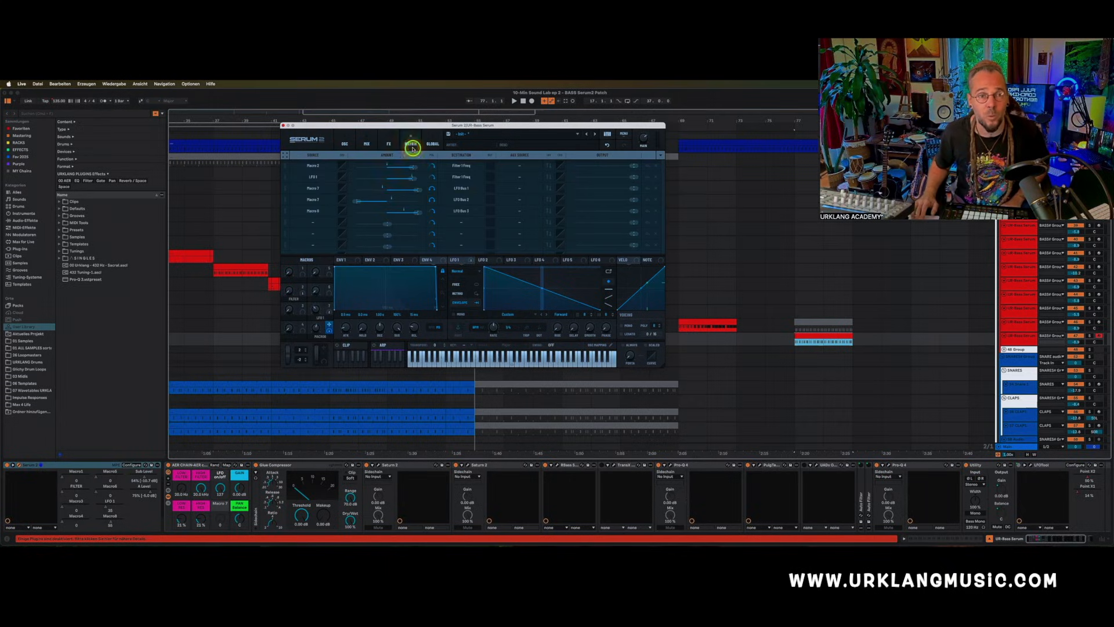
drag(358, 202, 411, 202)
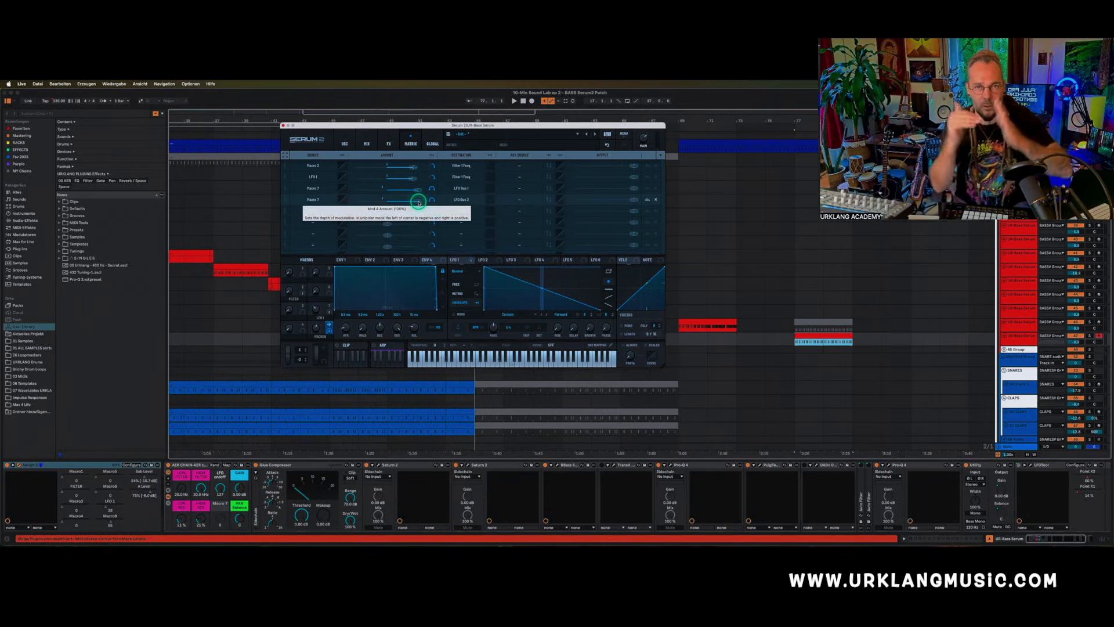
drag(418, 202, 320, 204)
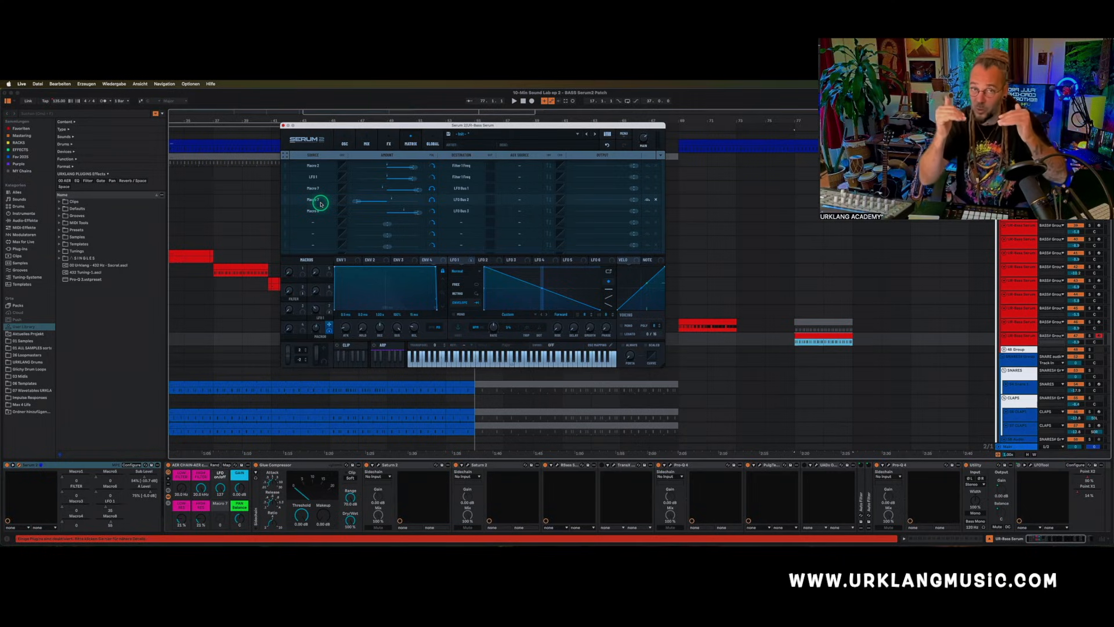
click(345, 143)
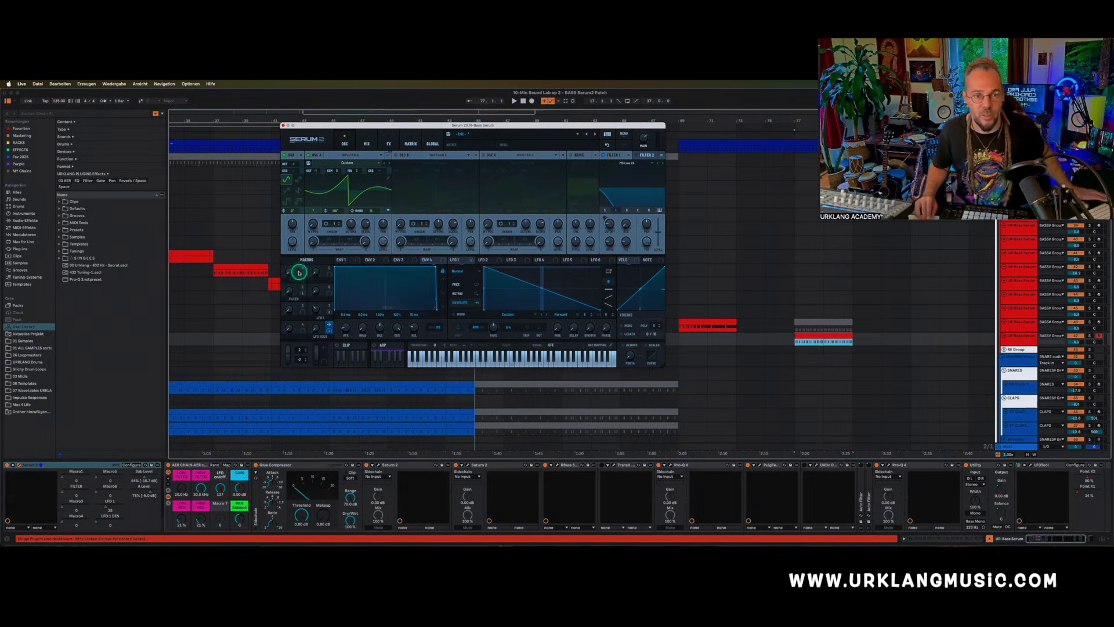
Set Macro 1 as the aux source of the LFO 1 to Filter 1 frequency modulation and name the macro CLICK.
click(411, 144)
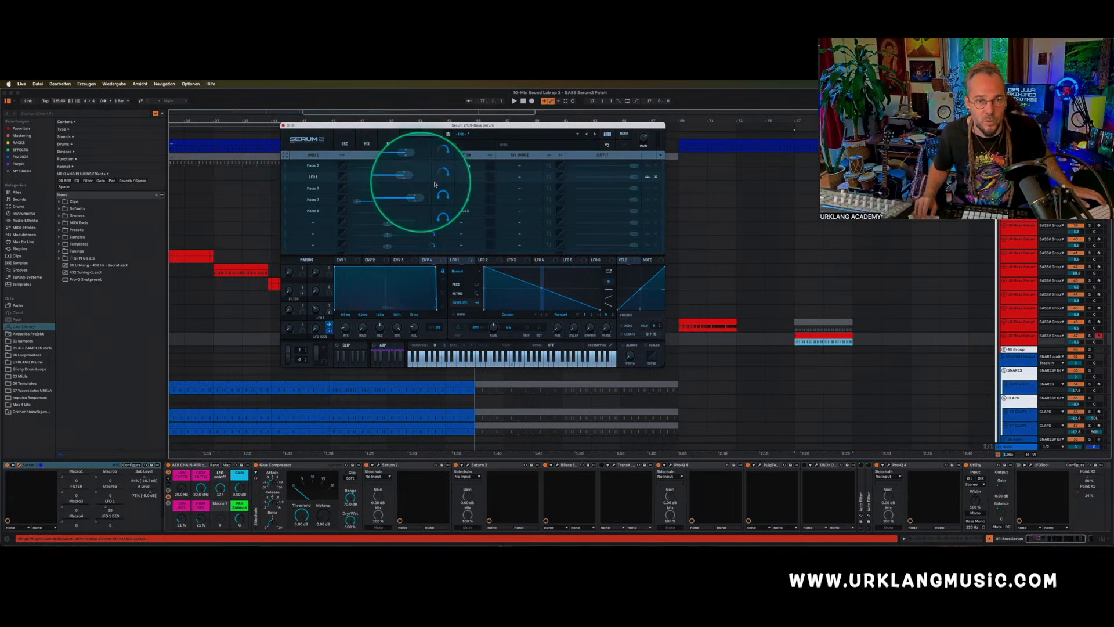
click(520, 179)
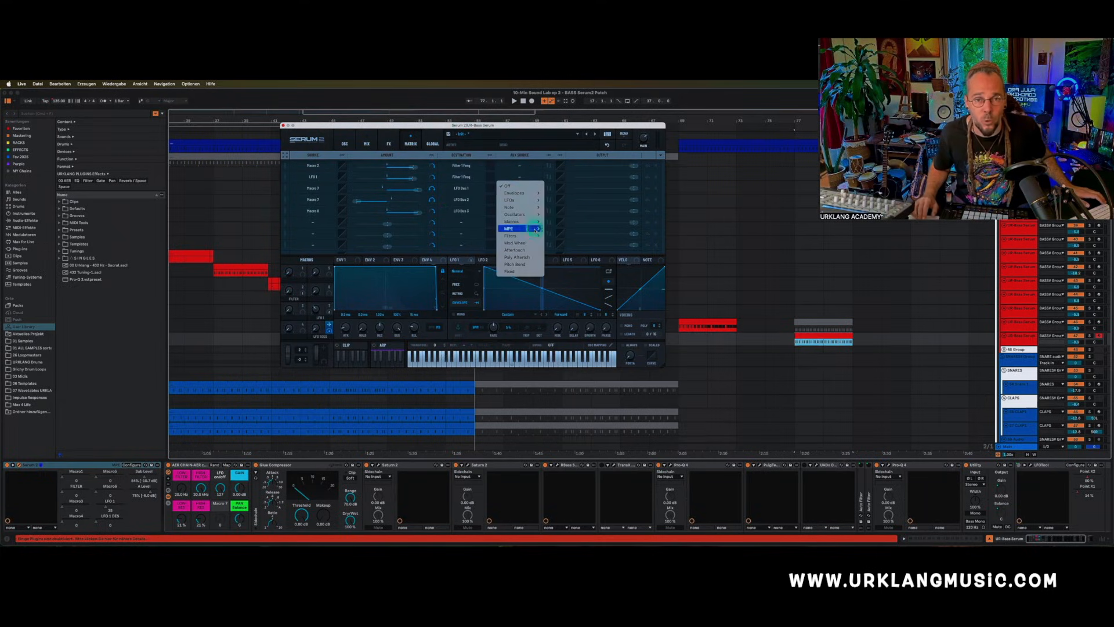
click(552, 223)
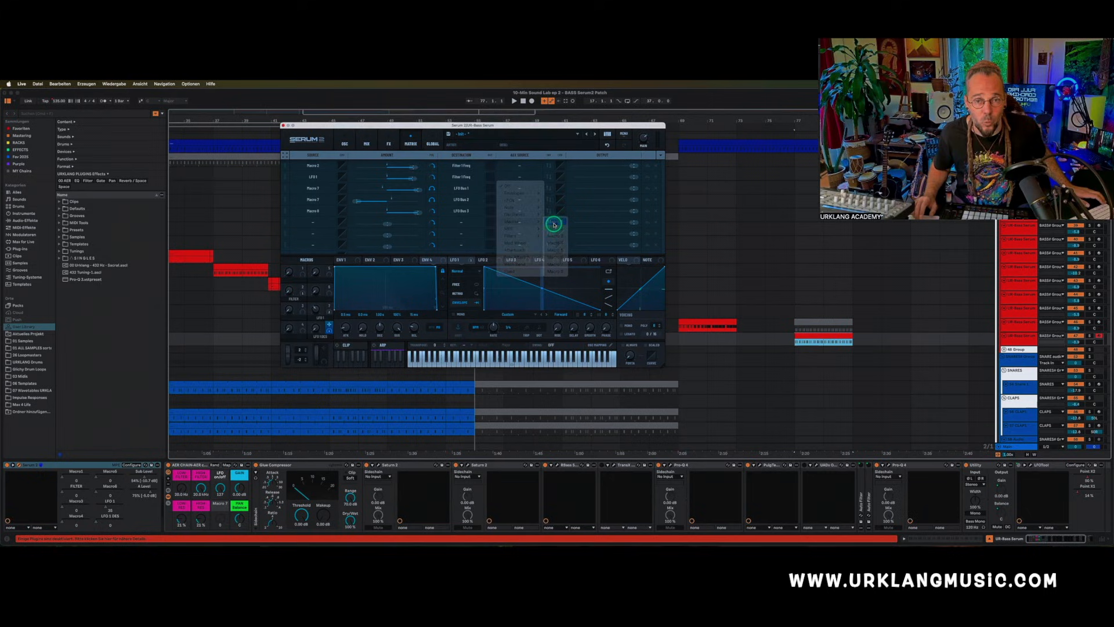
click(345, 146)
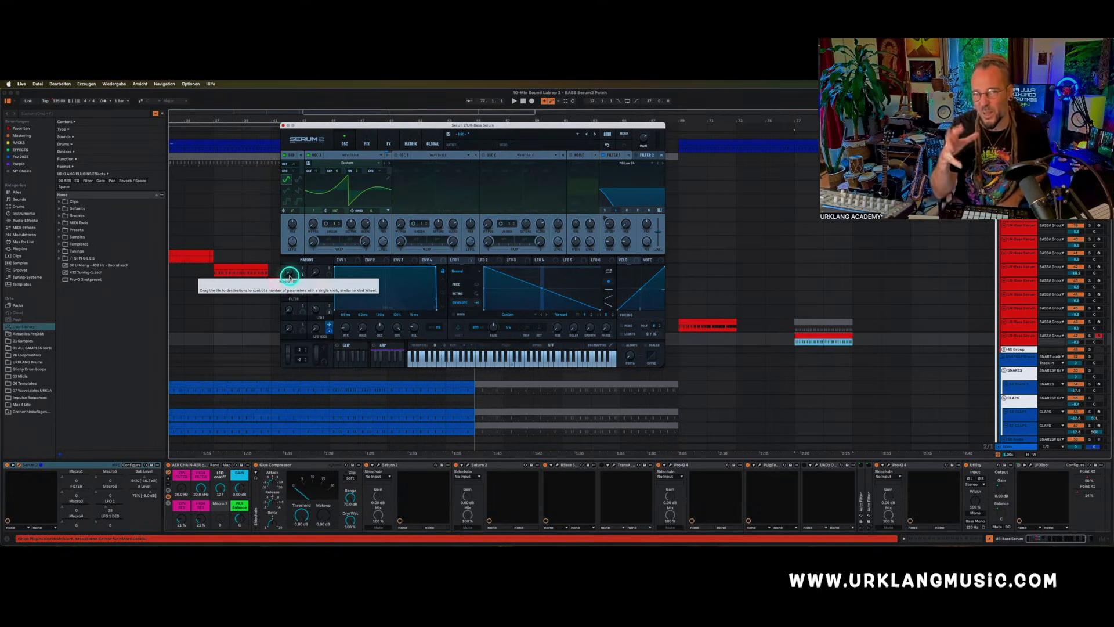
mouse_move(288, 271)
mouse_down()
mouse_move(298, 211)
mouse_move(287, 259)
mouse_up()
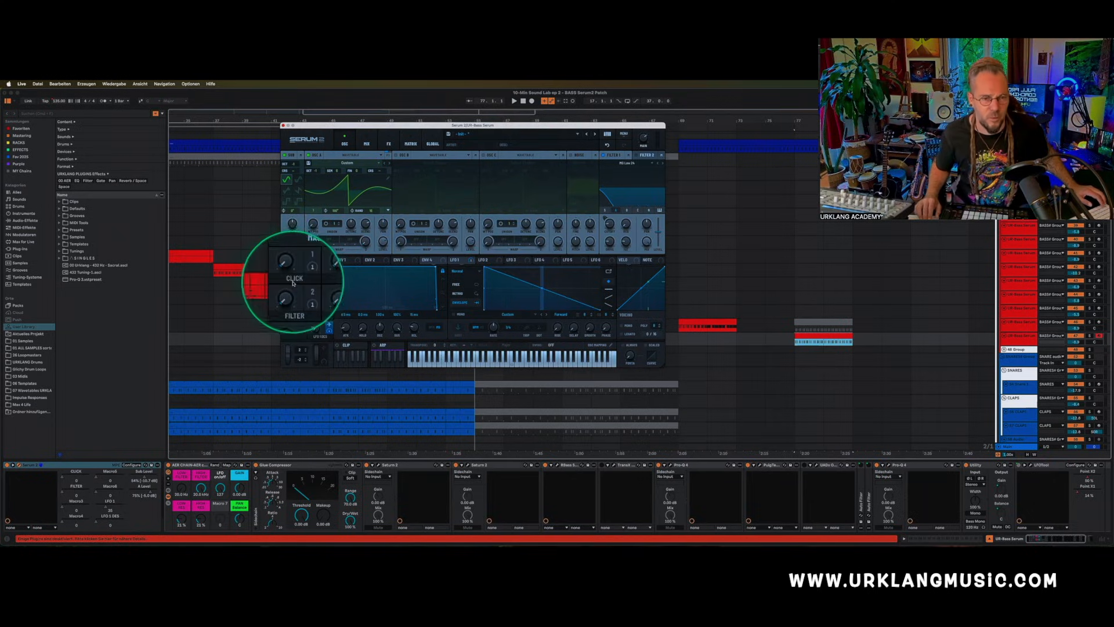
Add an Equalizer to the main effects chain.
click(391, 145)
click(287, 166)
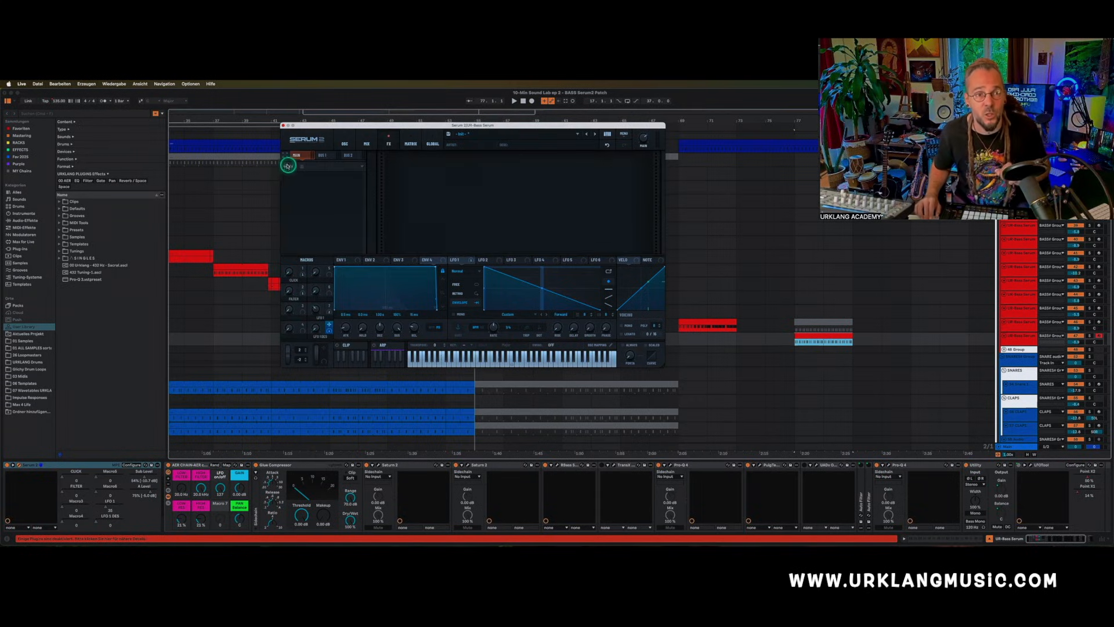
click(302, 219)
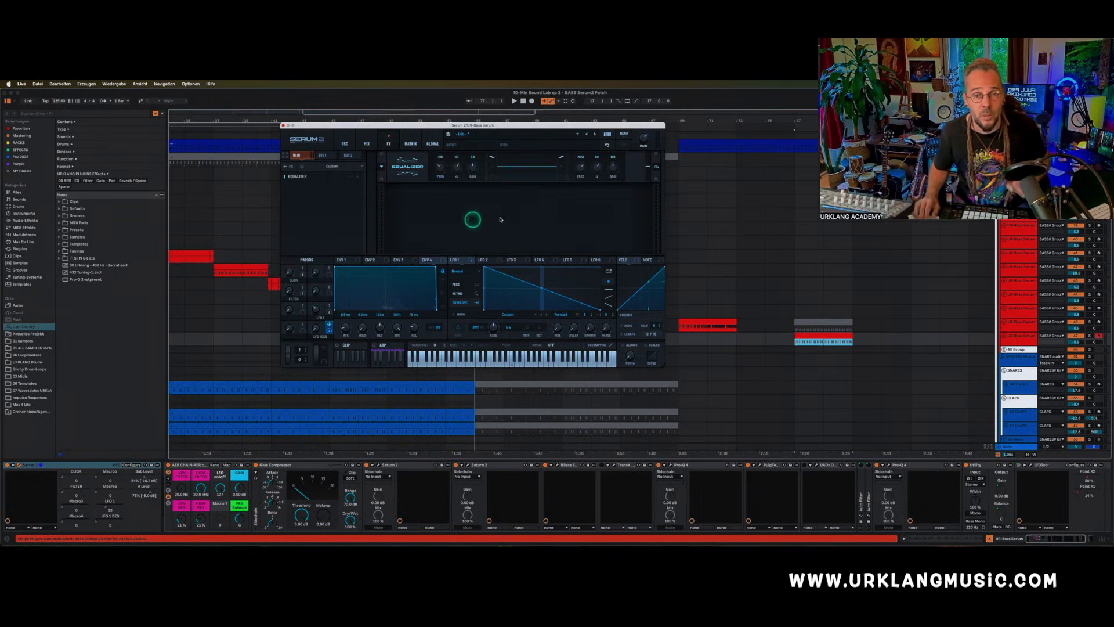
Assign Macro 1 to the equalizer's high band gain and frequency, with the frequency set to 619, and try out the macro.
drag(304, 270, 614, 167)
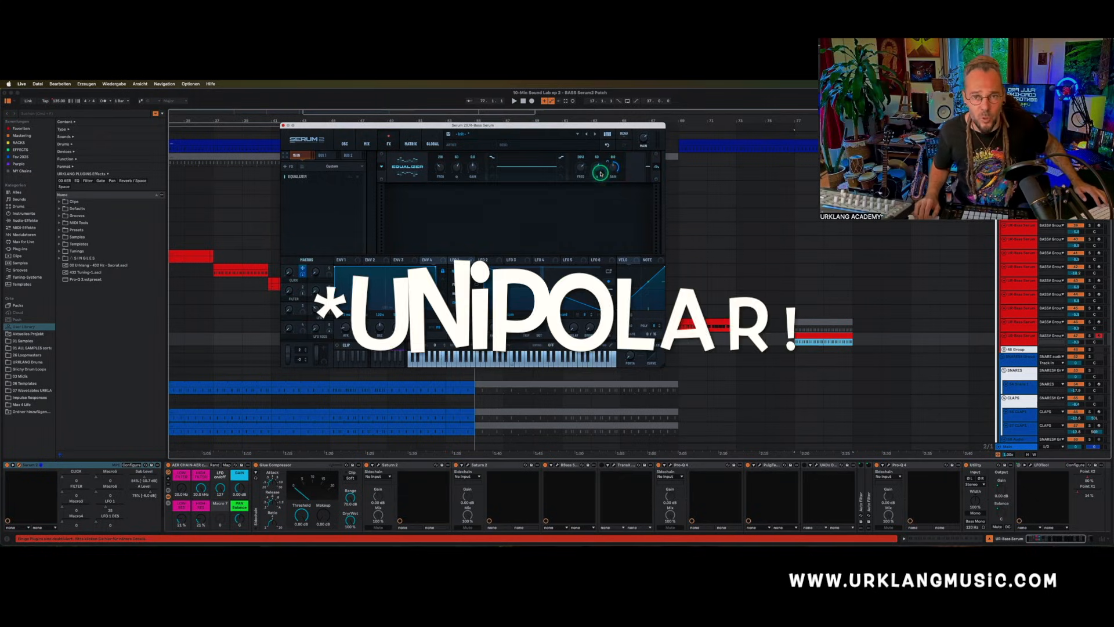
drag(582, 163, 602, 174)
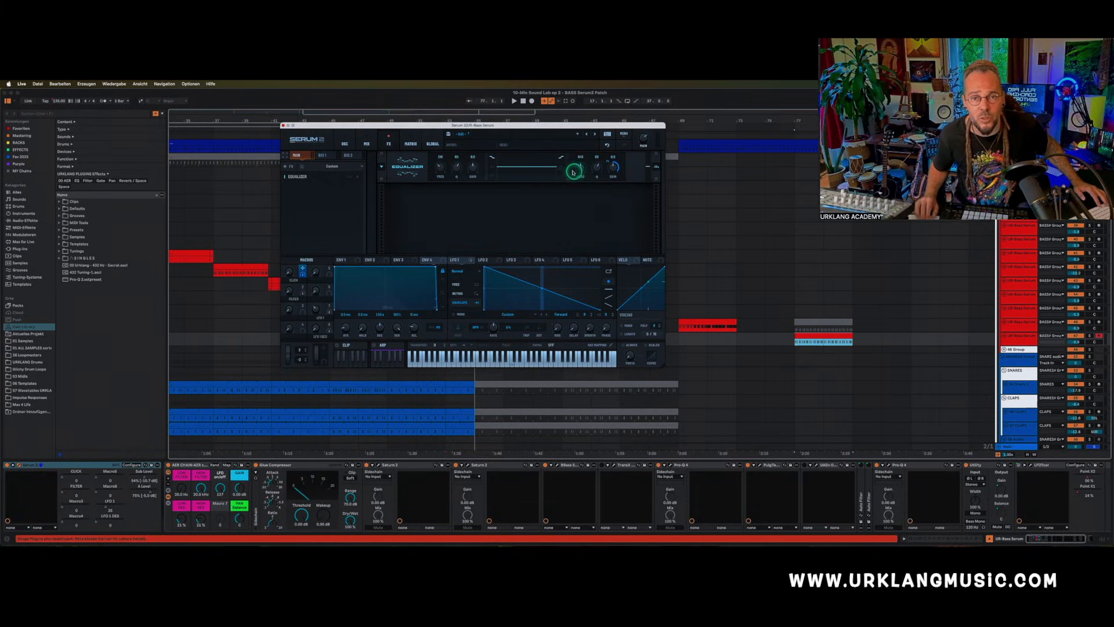
click(581, 167)
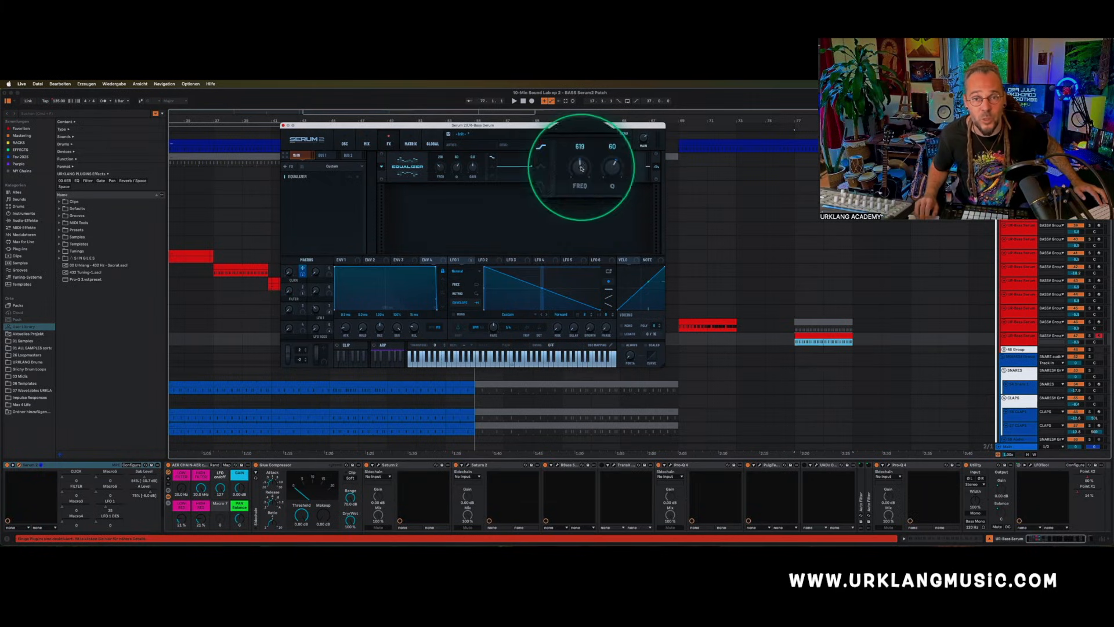
drag(304, 268, 581, 165)
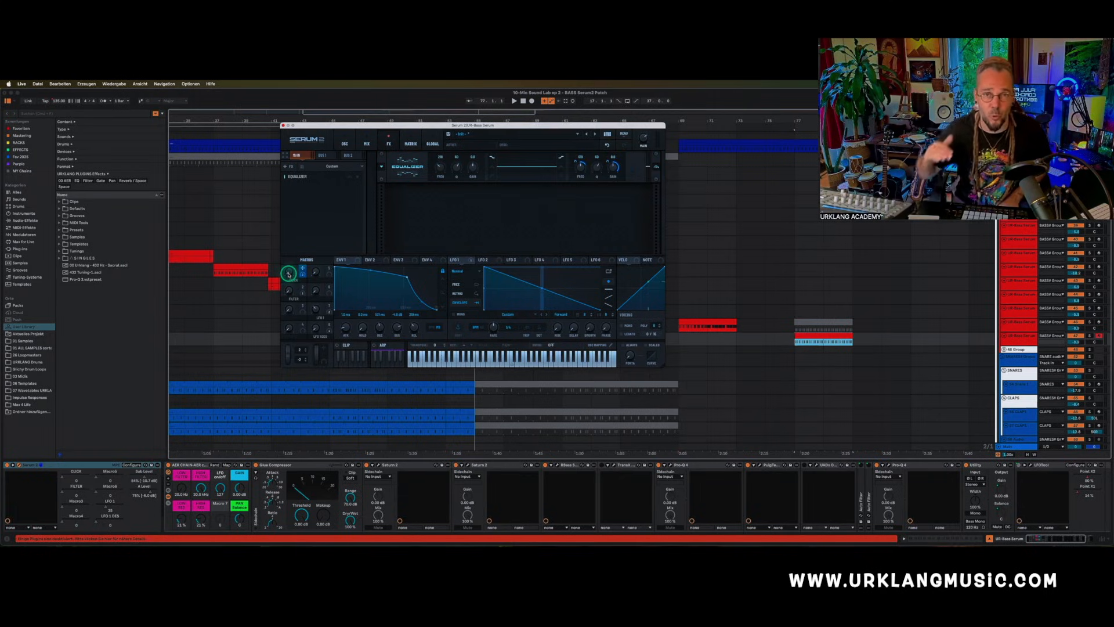
drag(288, 275, 289, 222)
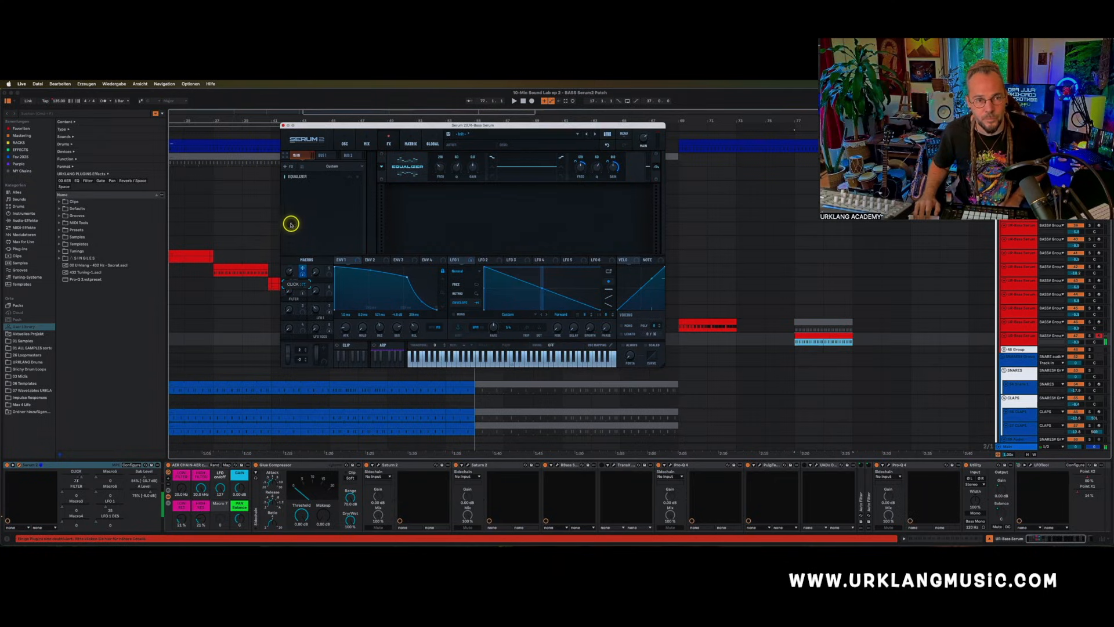
Enable the noise oscillator, load the twelfth sample of the Attacks_Kick folder and try it with the CLICK macro.
click(350, 144)
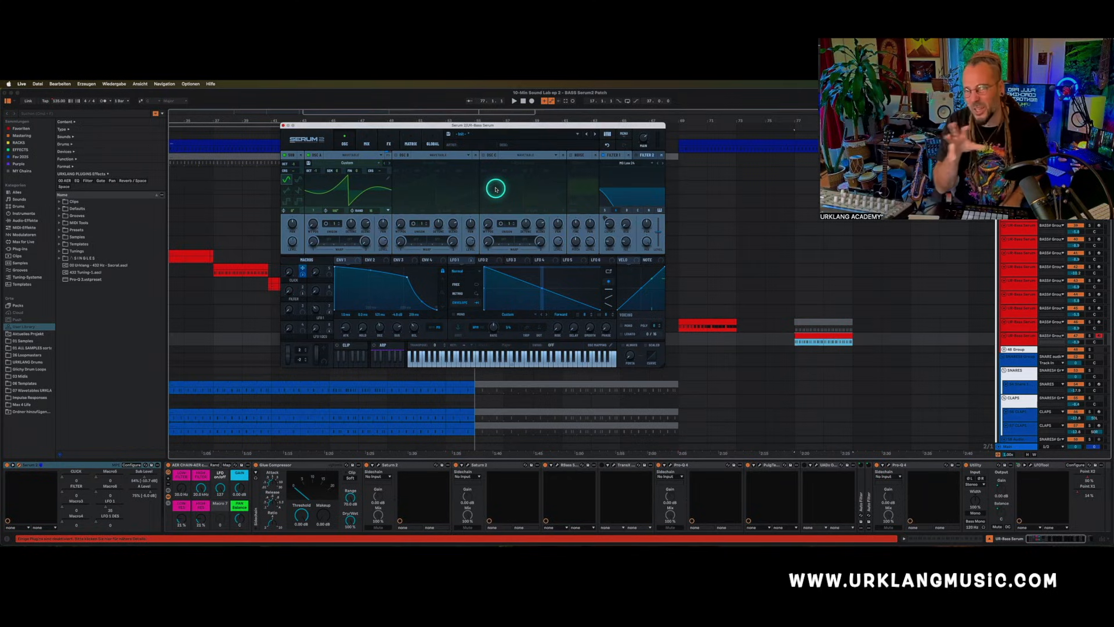
click(571, 155)
click(580, 162)
mouse_move(590, 178)
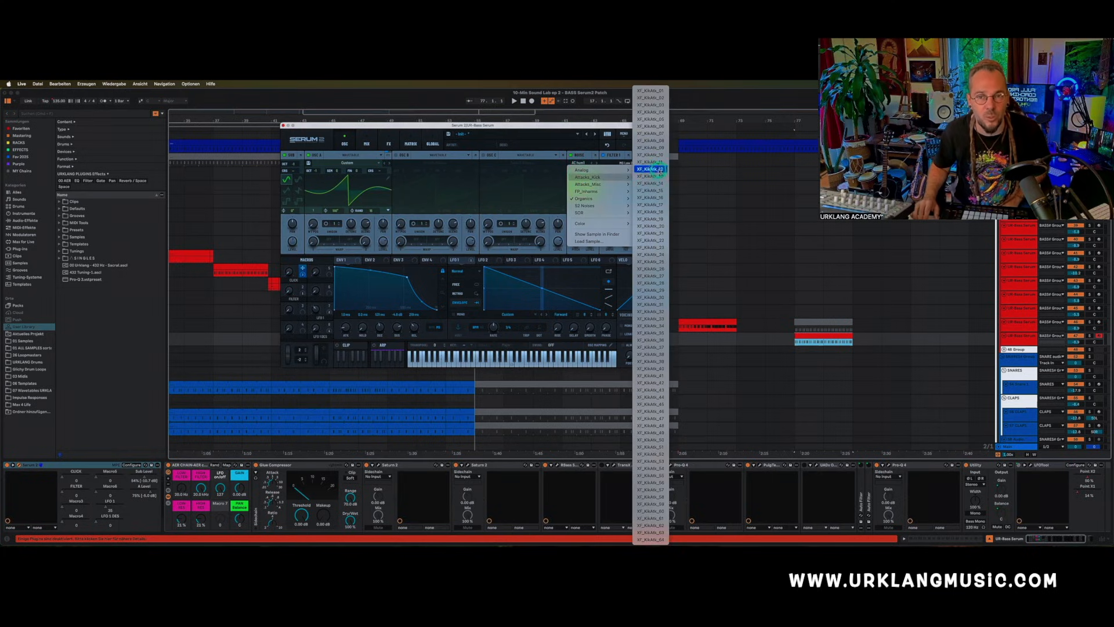
click(656, 169)
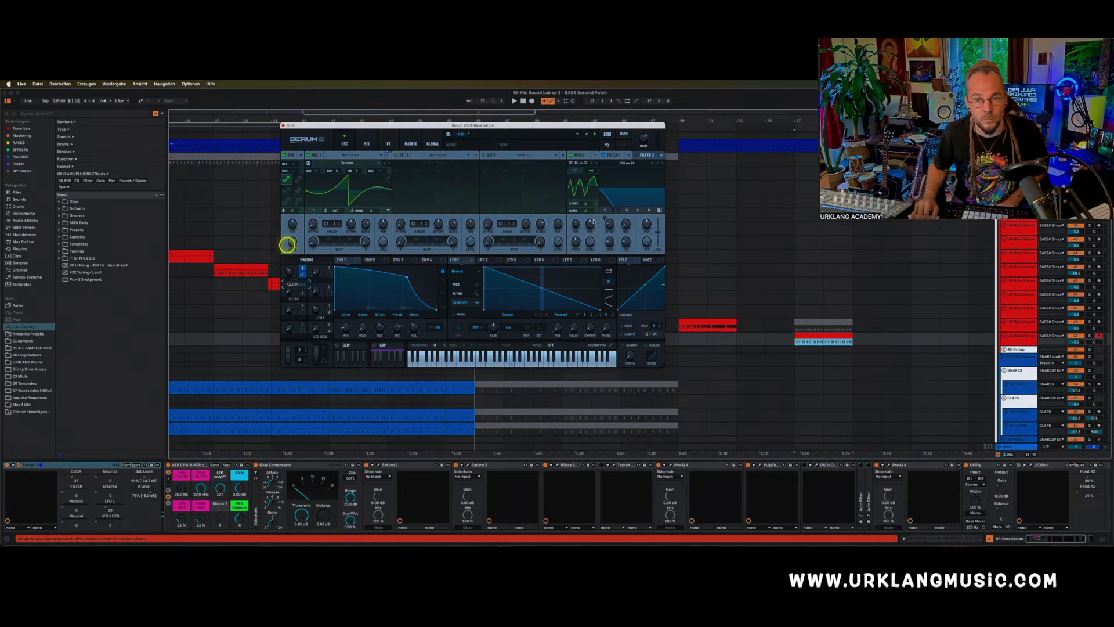
click(607, 145)
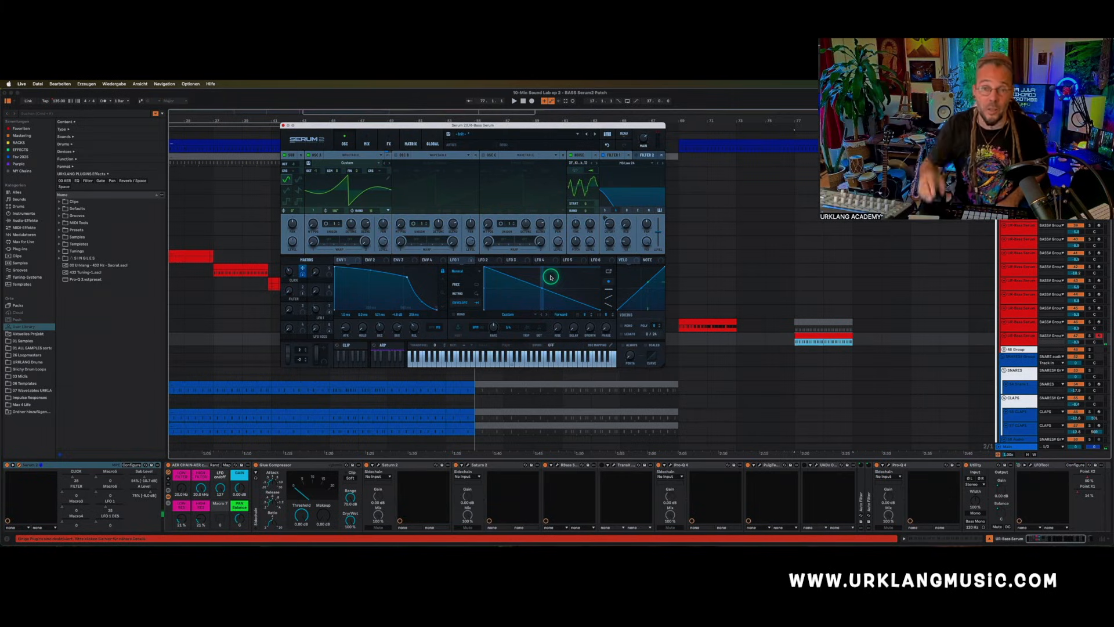
Shape Env 2 with no sustain and a short decay and assign it to the noise oscillator's level.
click(371, 260)
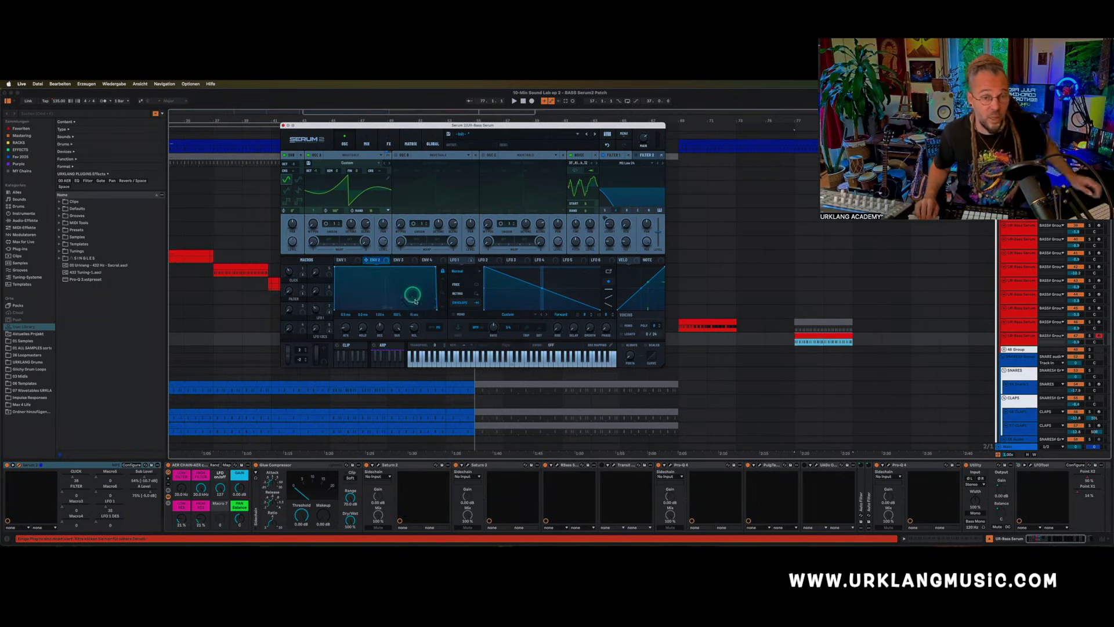
drag(397, 328, 393, 416)
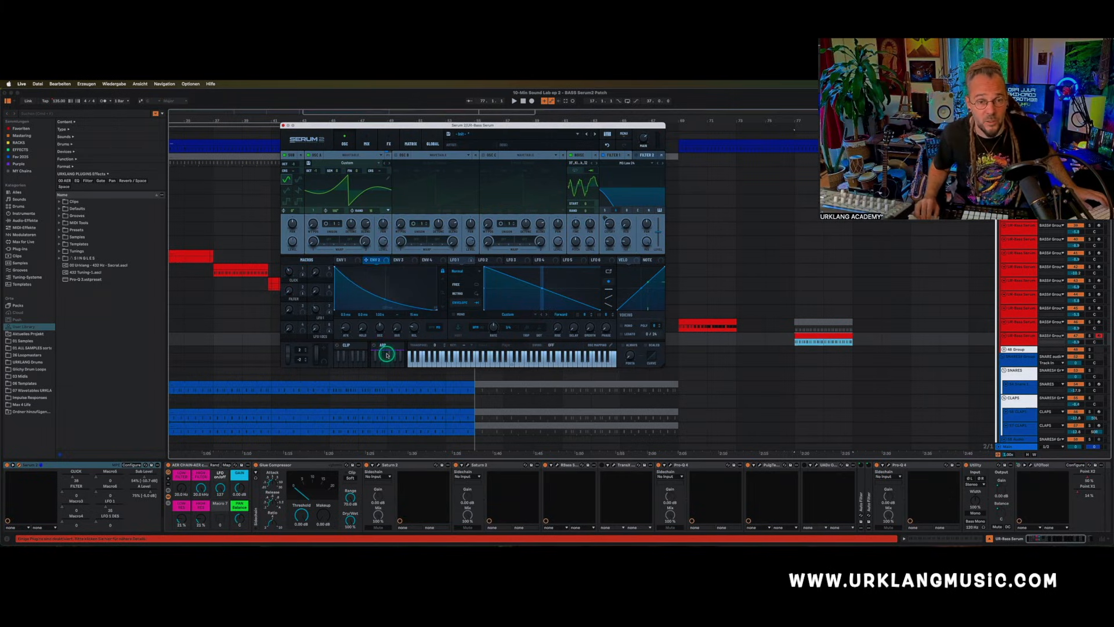
drag(380, 328, 378, 344)
drag(367, 264, 591, 240)
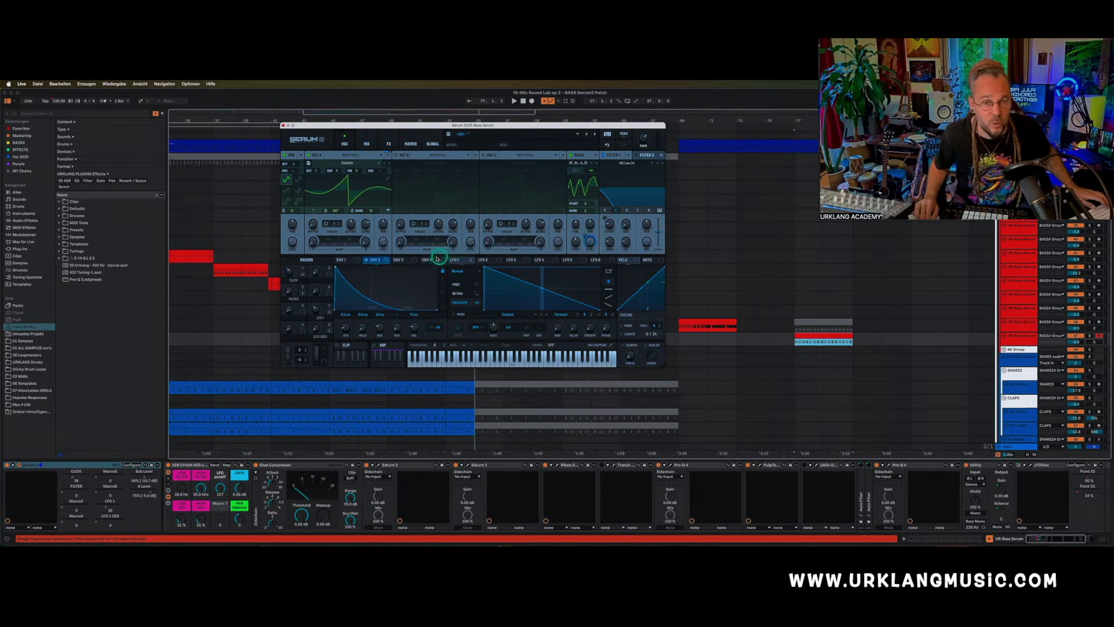
Lower Env 3's sustain, shorten its decay and assign it to the noise level as well.
click(401, 260)
drag(398, 327, 399, 378)
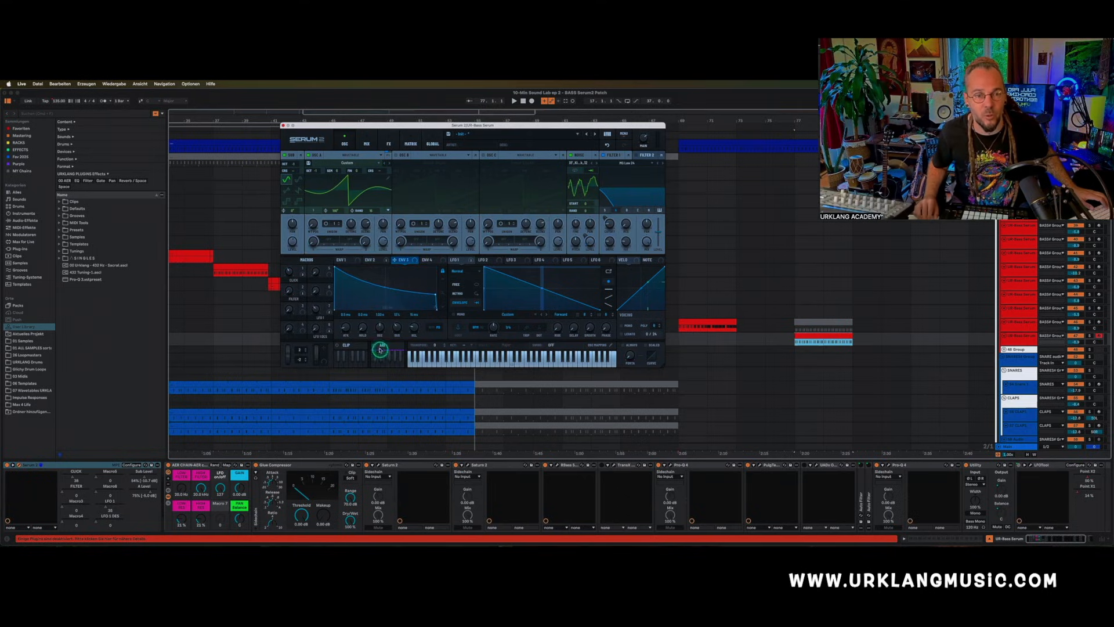
drag(377, 327, 374, 347)
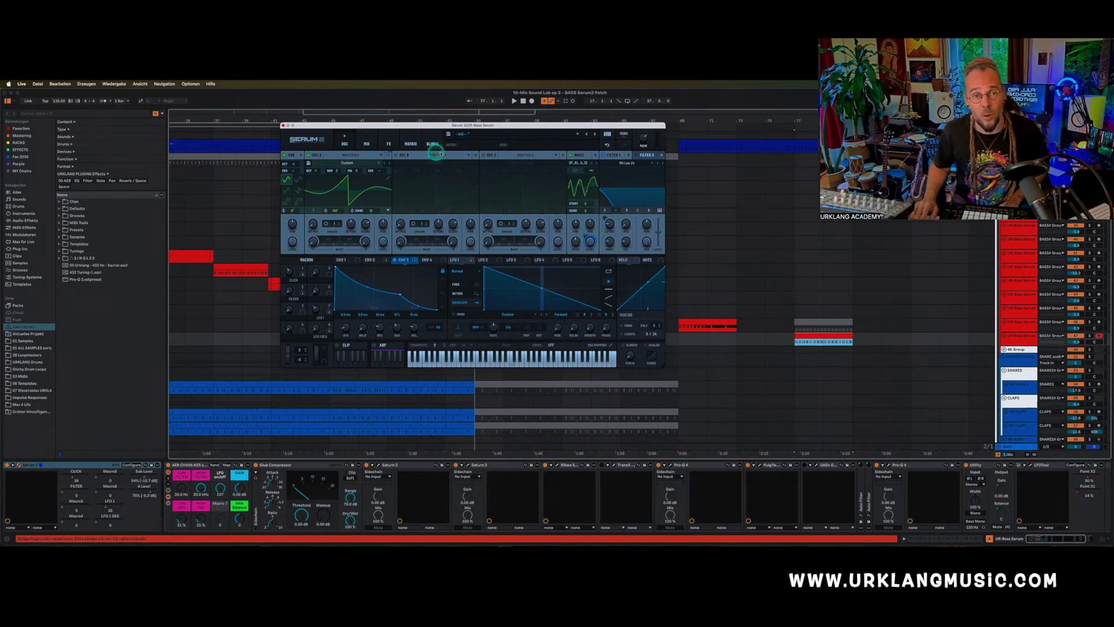
Set Macro 4 as the aux source of both the Env 2 and Env 3 to Noise Level modulations.
click(411, 143)
scroll(299, 241, down, 2)
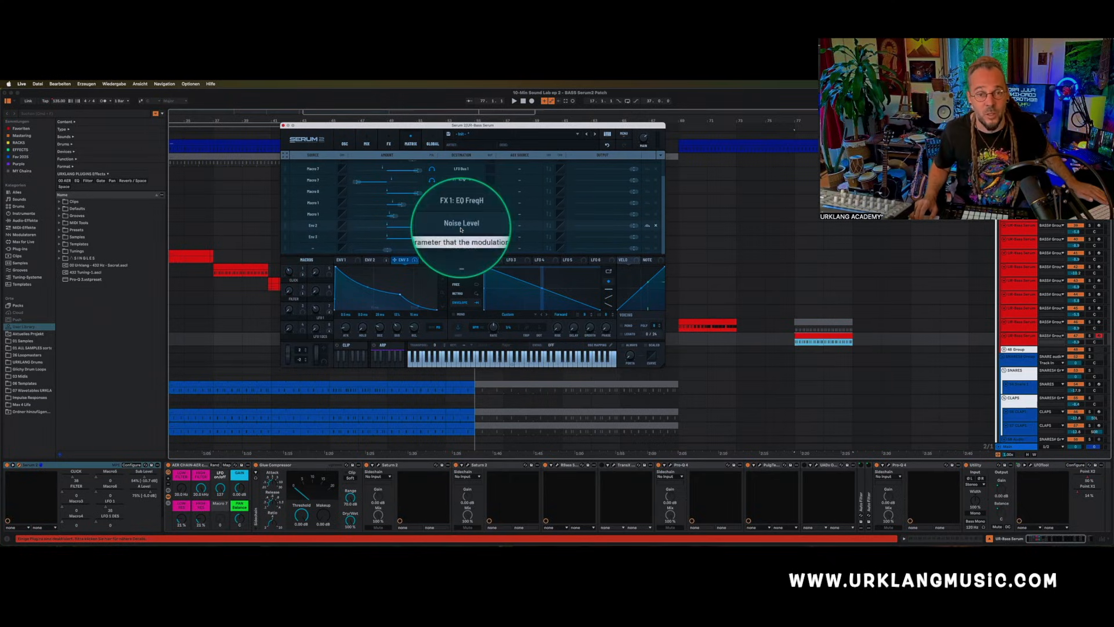
click(523, 224)
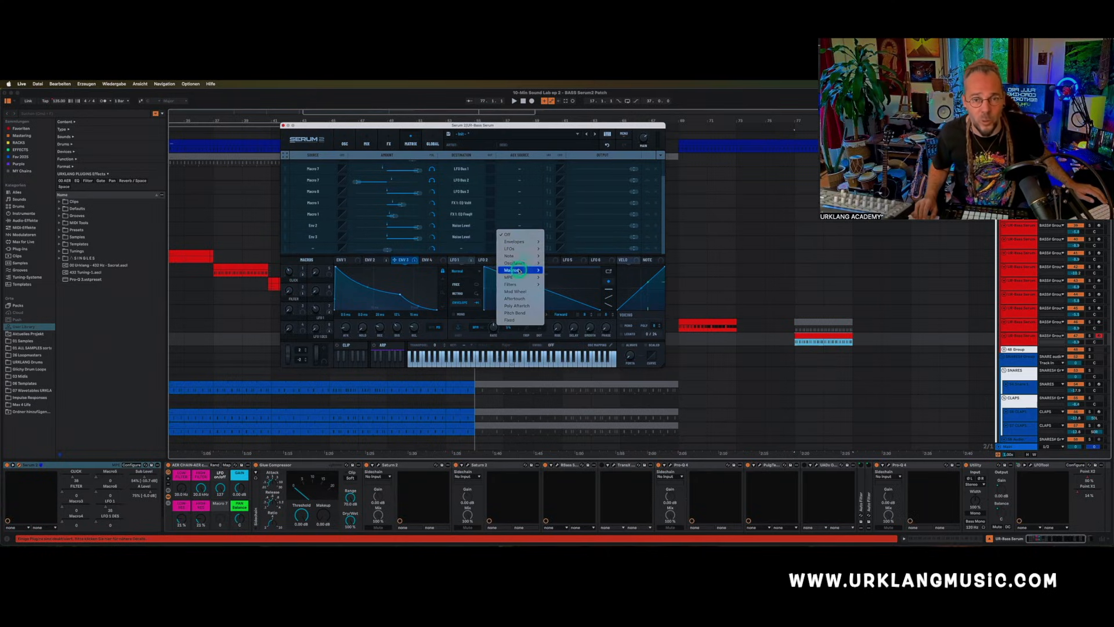
mouse_move(520, 270)
click(556, 292)
click(518, 237)
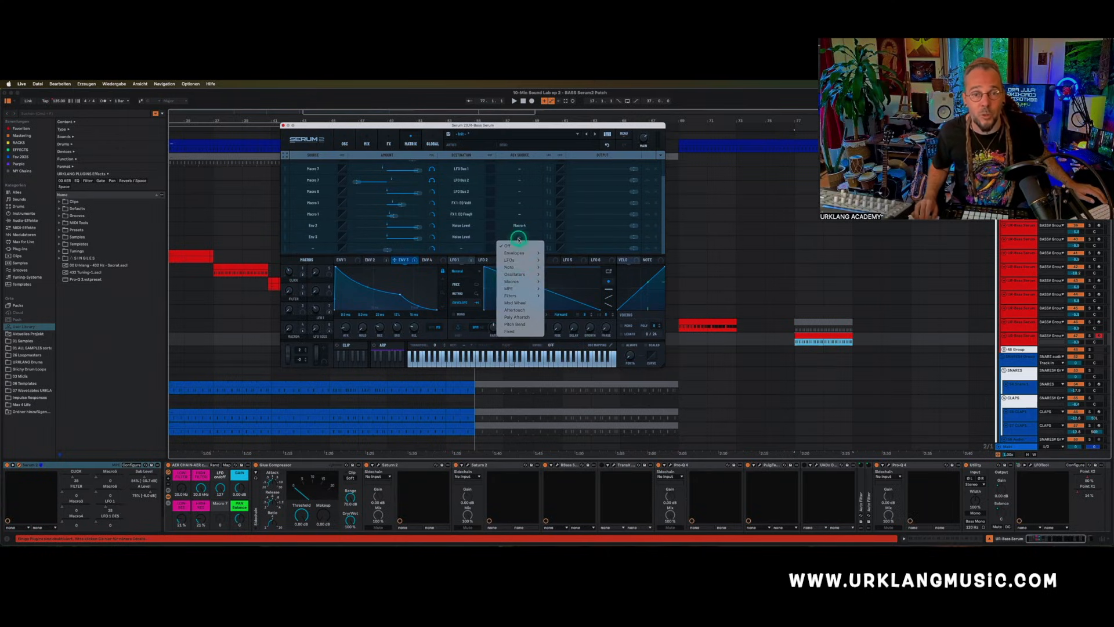
mouse_move(519, 281)
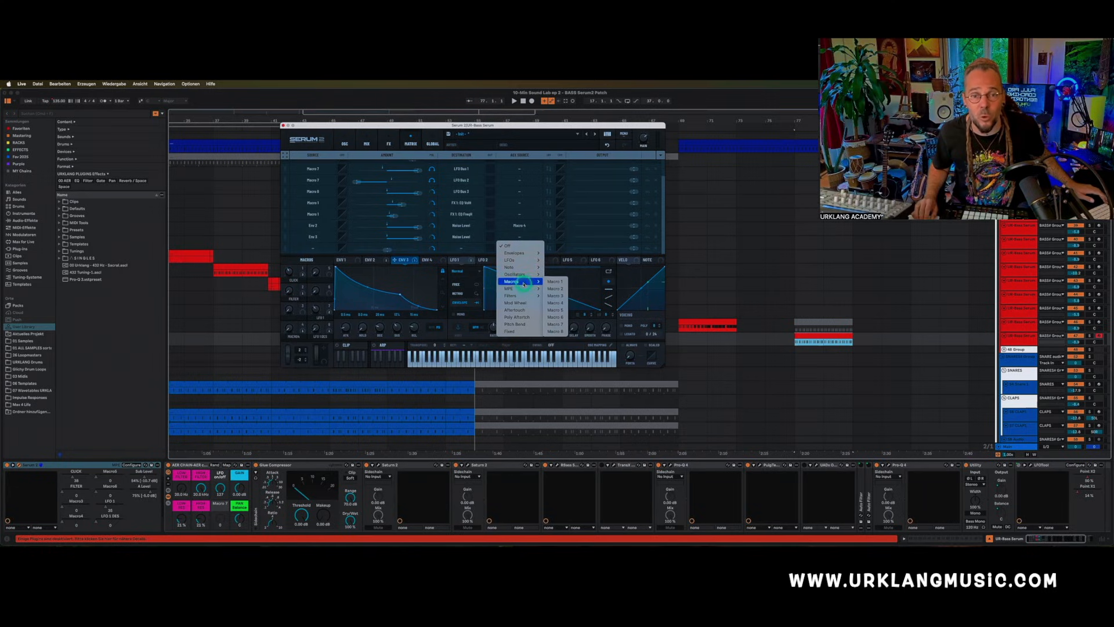
click(554, 303)
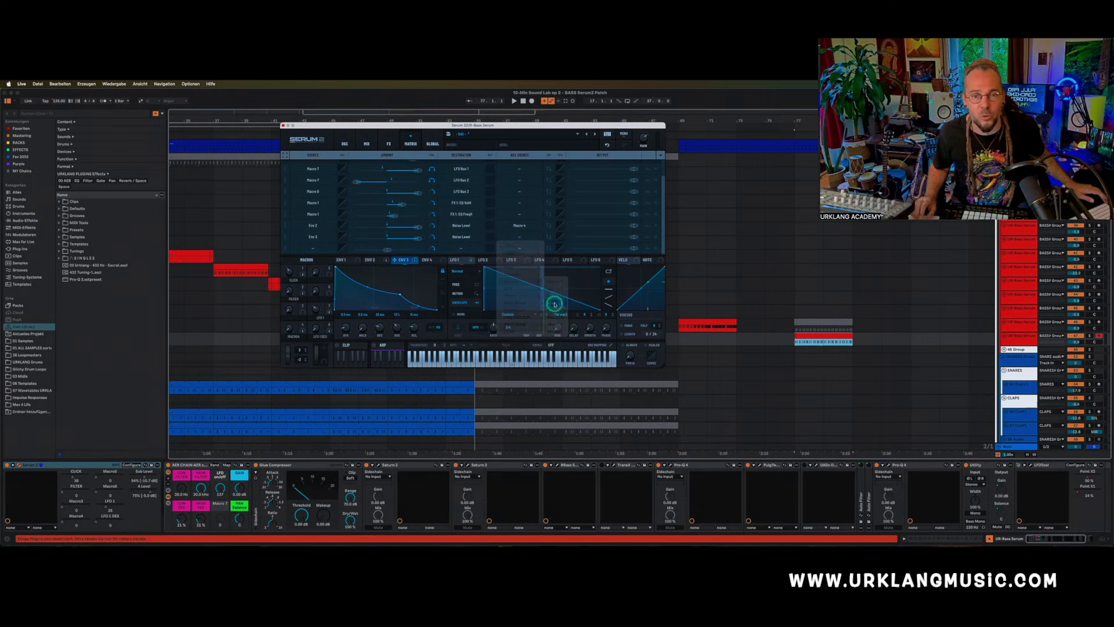
Try out Macro 4 and adjust the amount of Env 2's modulation of the noise level.
click(347, 143)
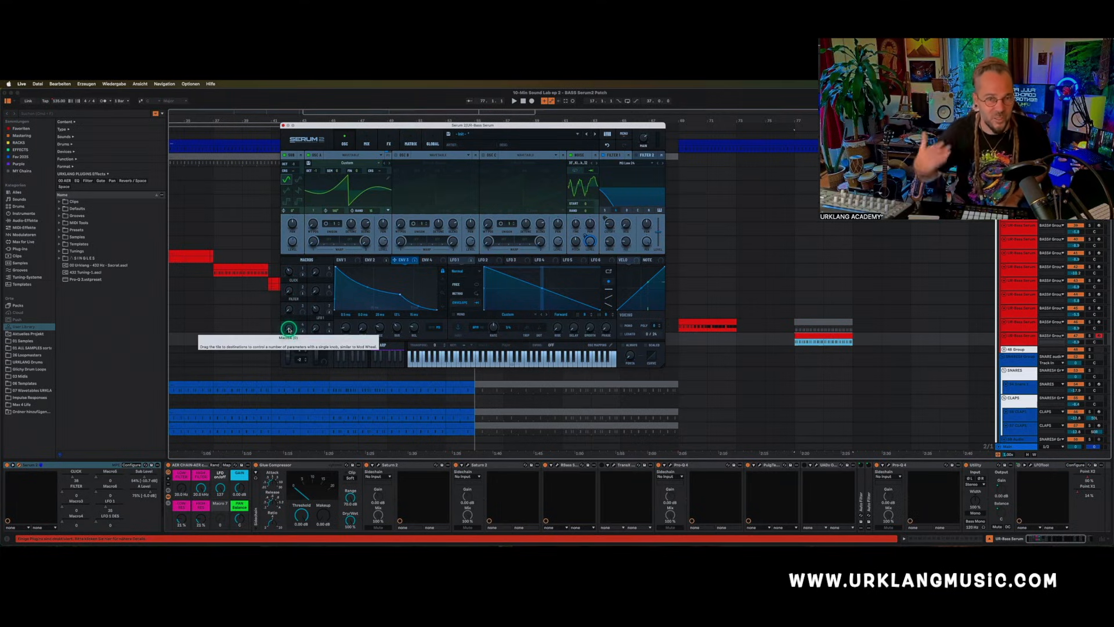
drag(288, 329, 285, 360)
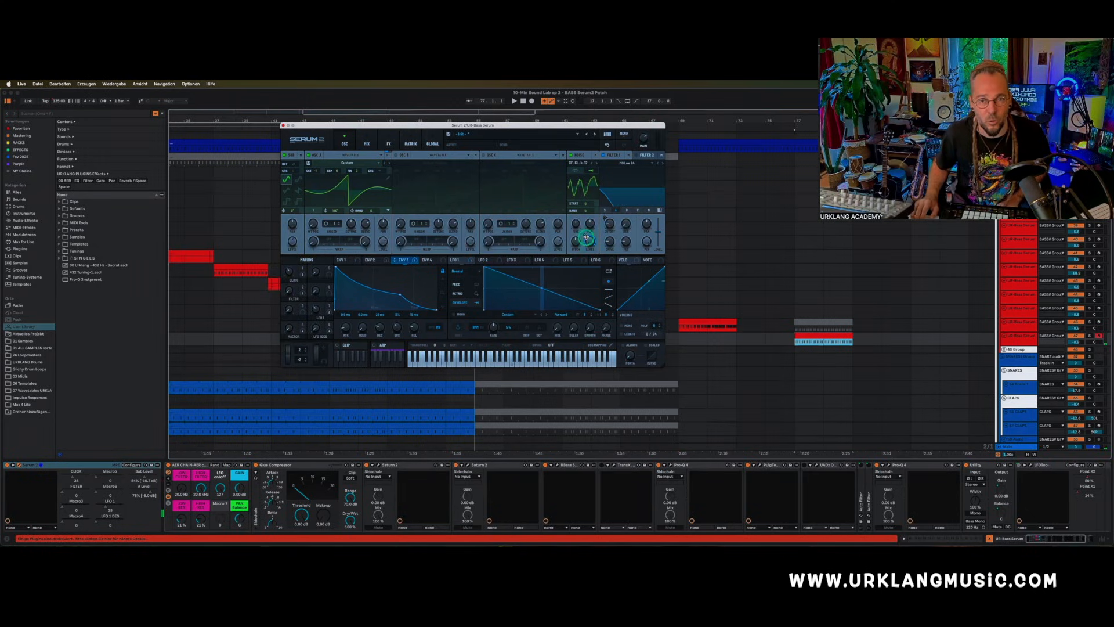
click(371, 259)
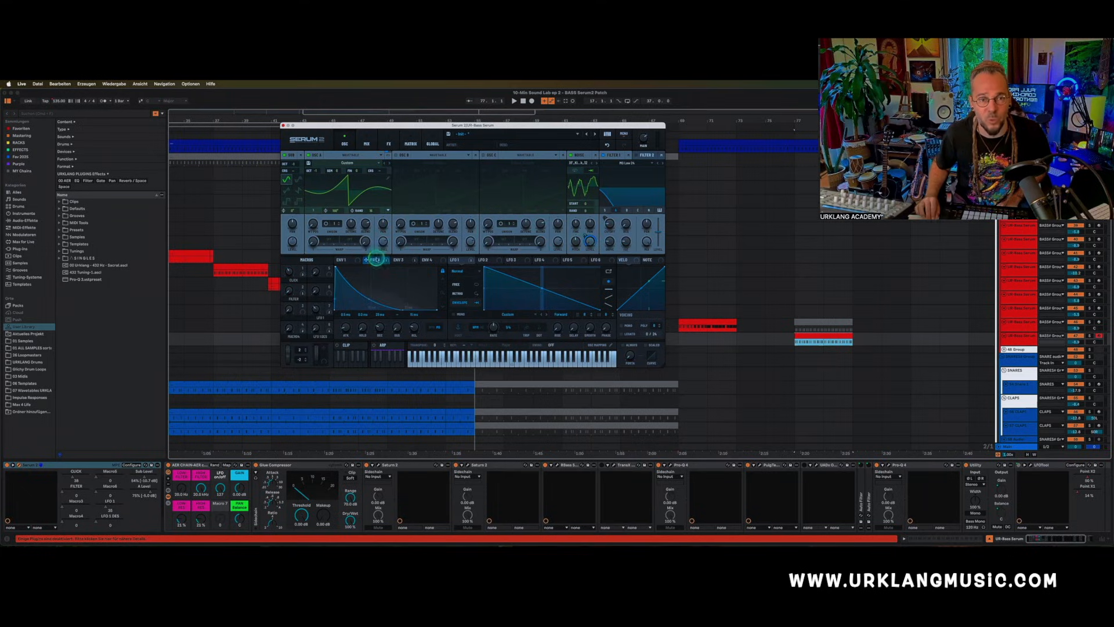
drag(585, 234, 586, 234)
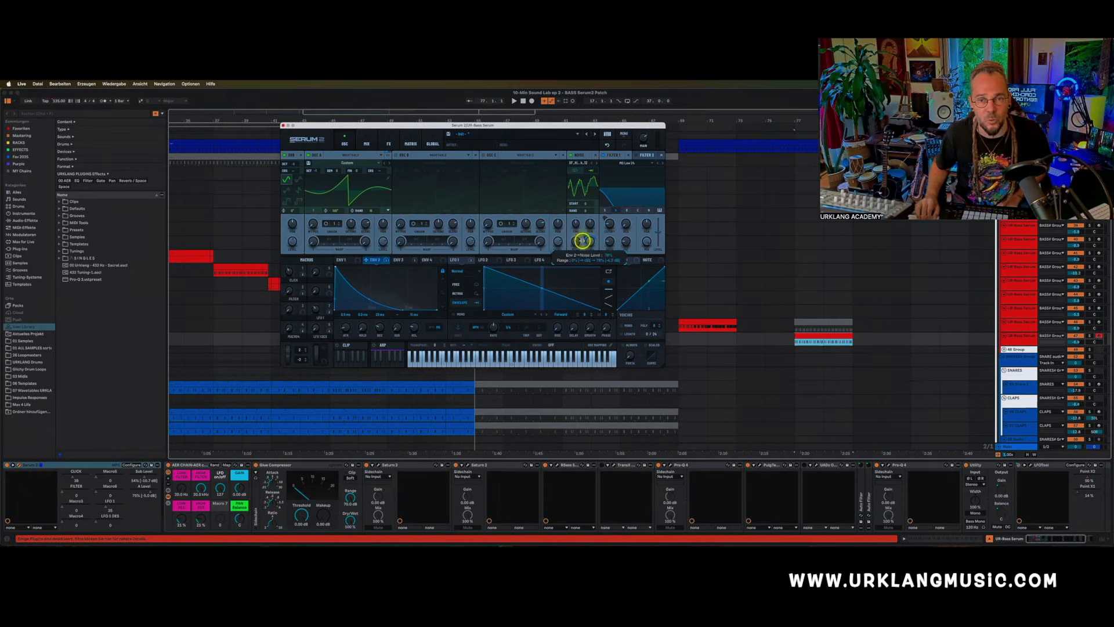
drag(287, 327, 288, 410)
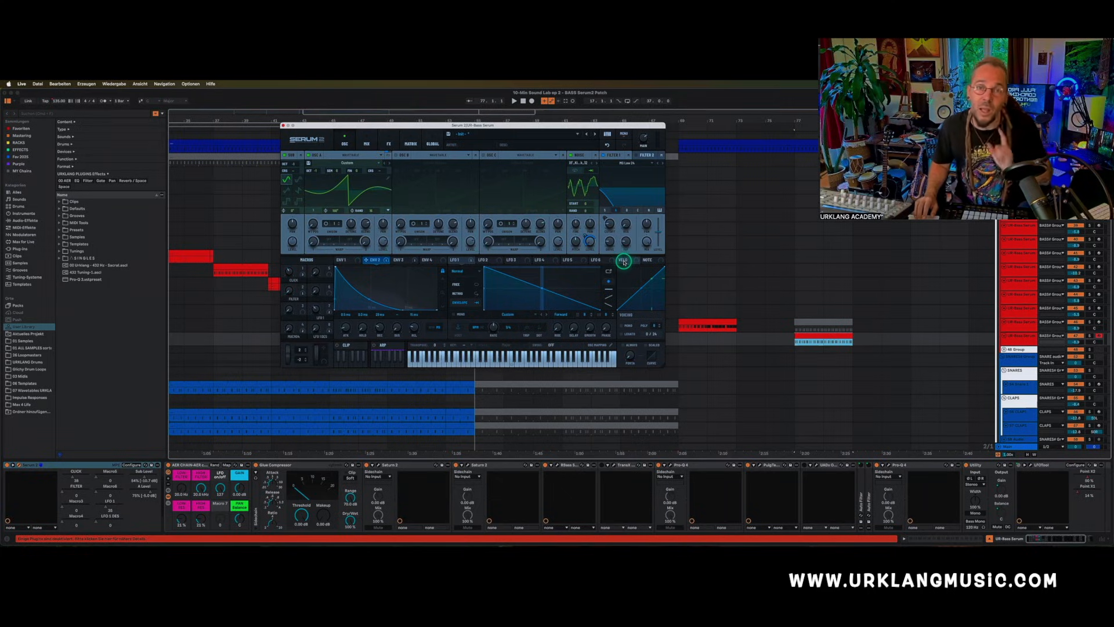
Assign velocity to the filter cutoff and play the bass MIDI clip with its notes open to try it out.
drag(623, 260, 602, 219)
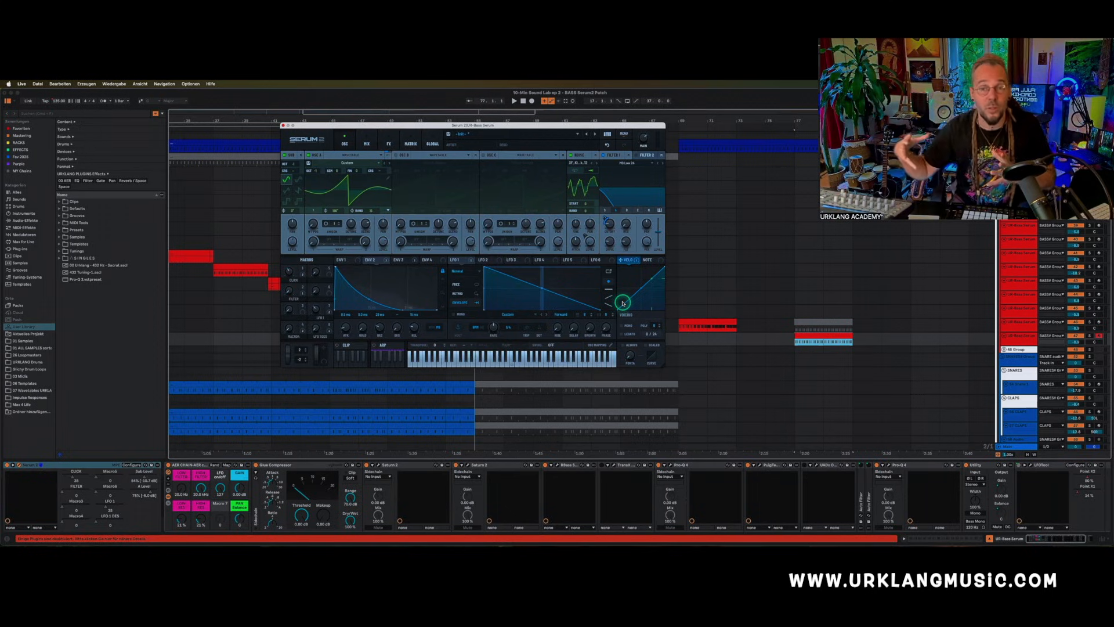
click(817, 339)
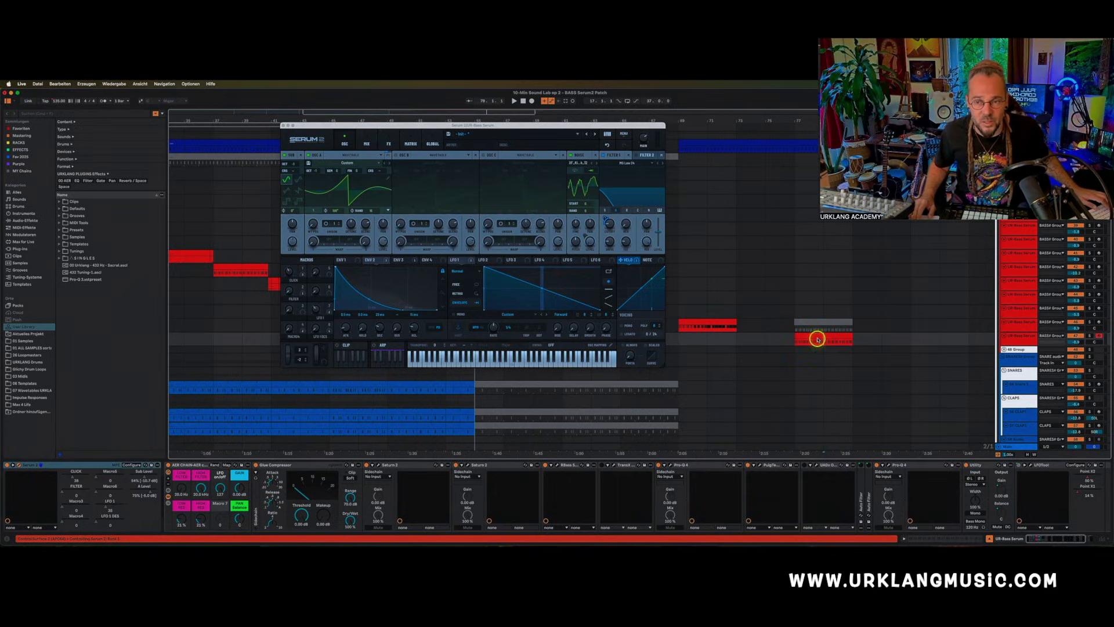
double_click(815, 337)
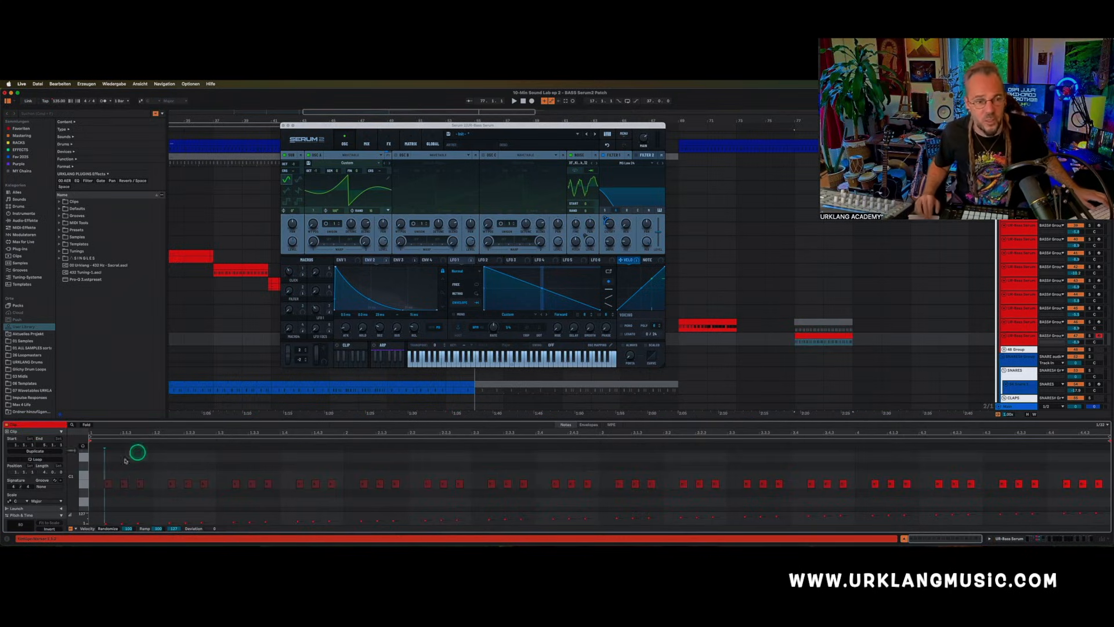
key(space)
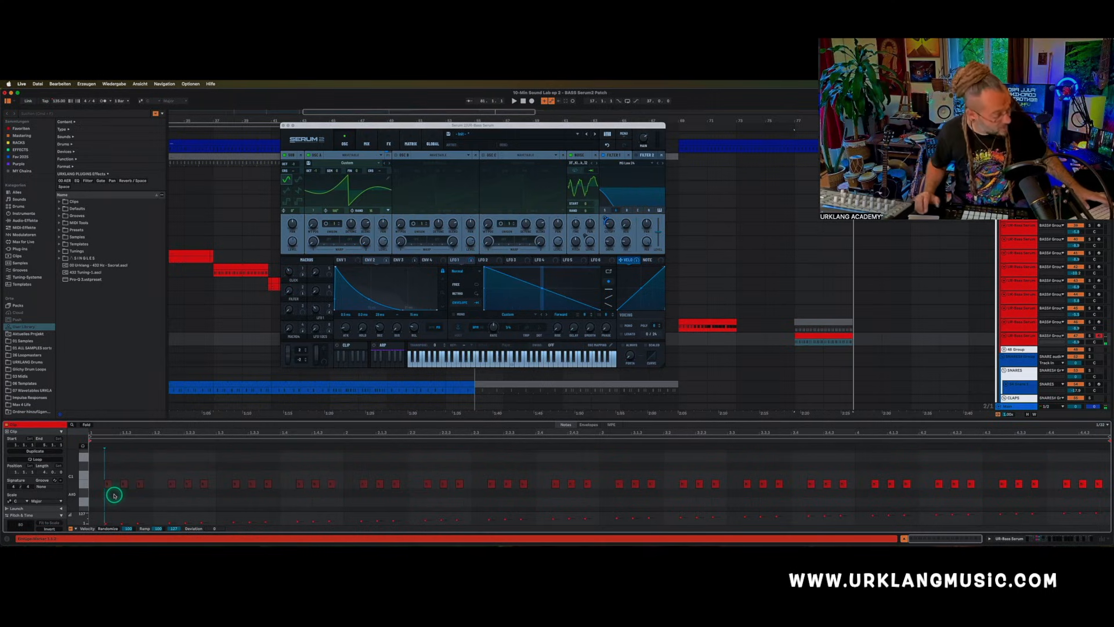
key(shift+Tab)
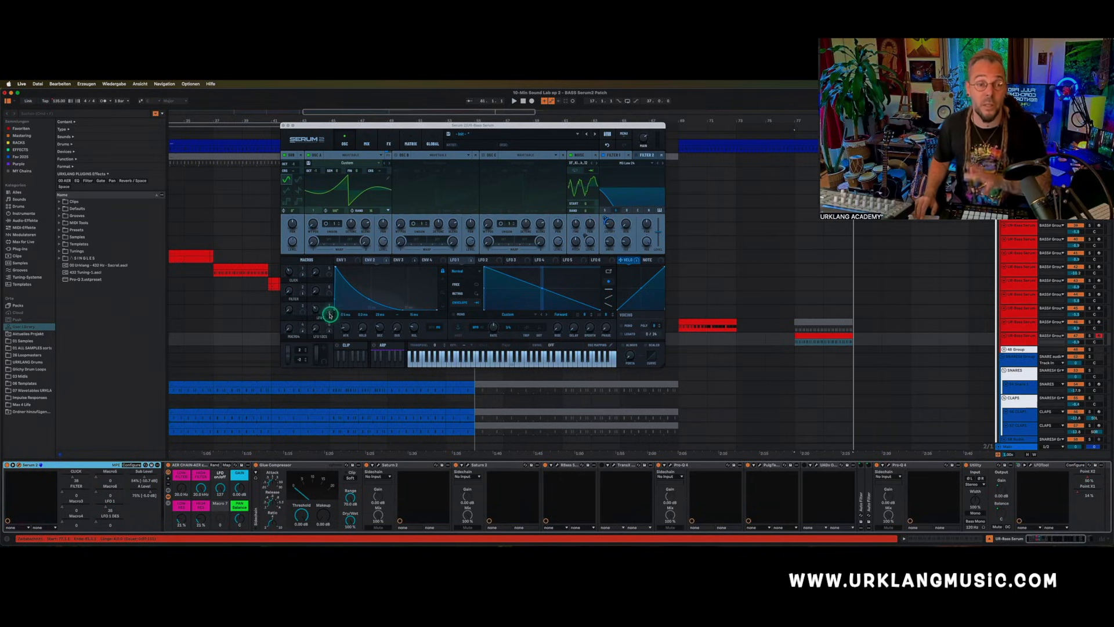
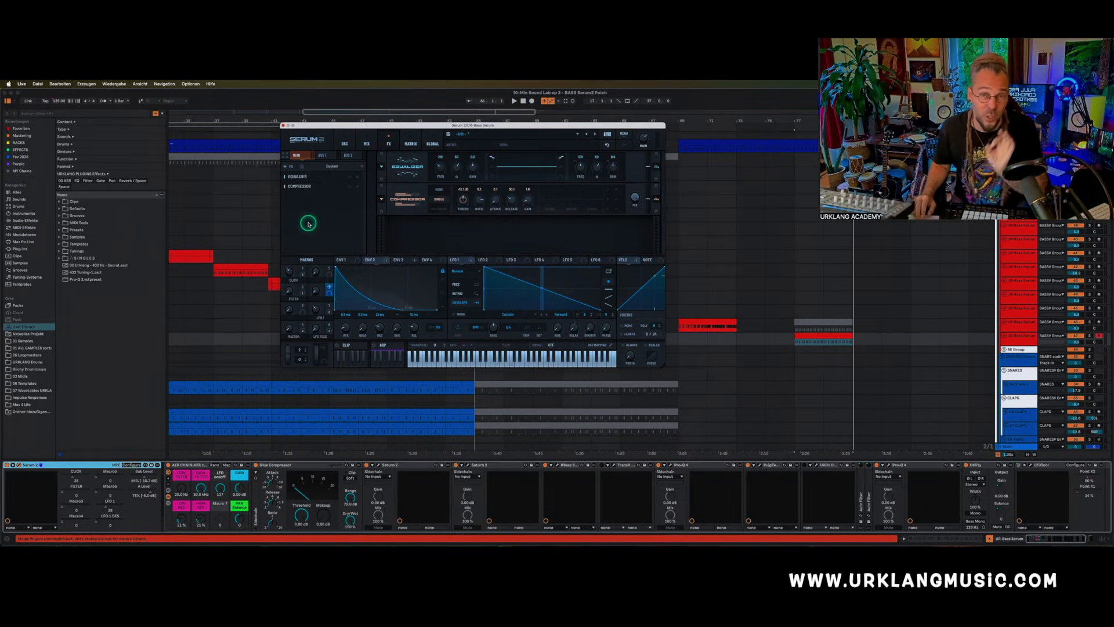
Add a Splitter L/M/H after the compressor in the main effects chain.
click(287, 167)
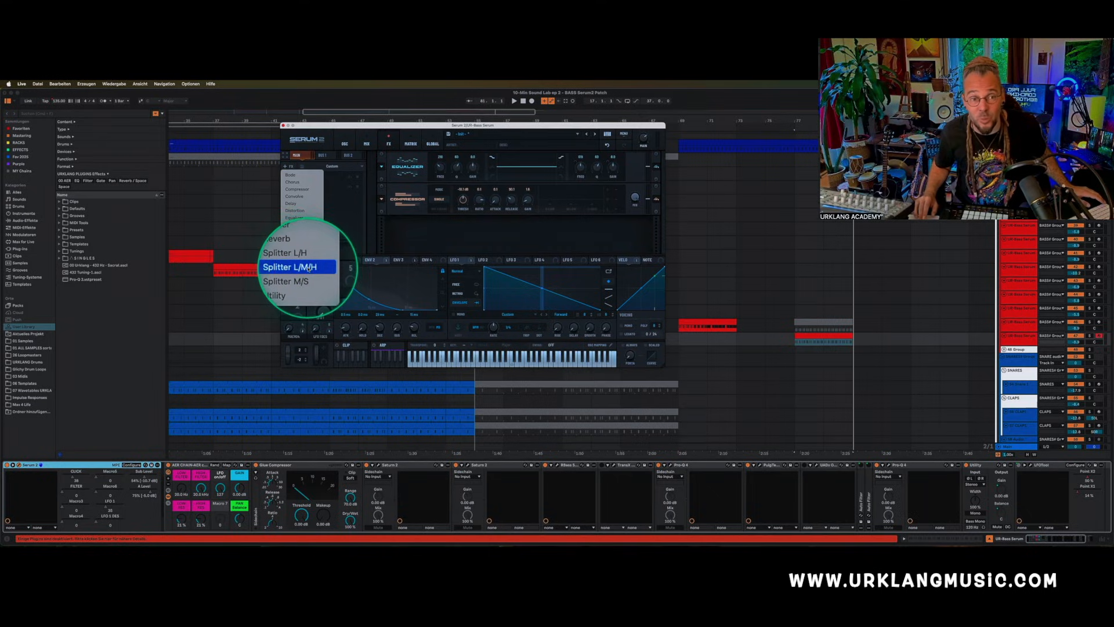
click(306, 267)
click(285, 166)
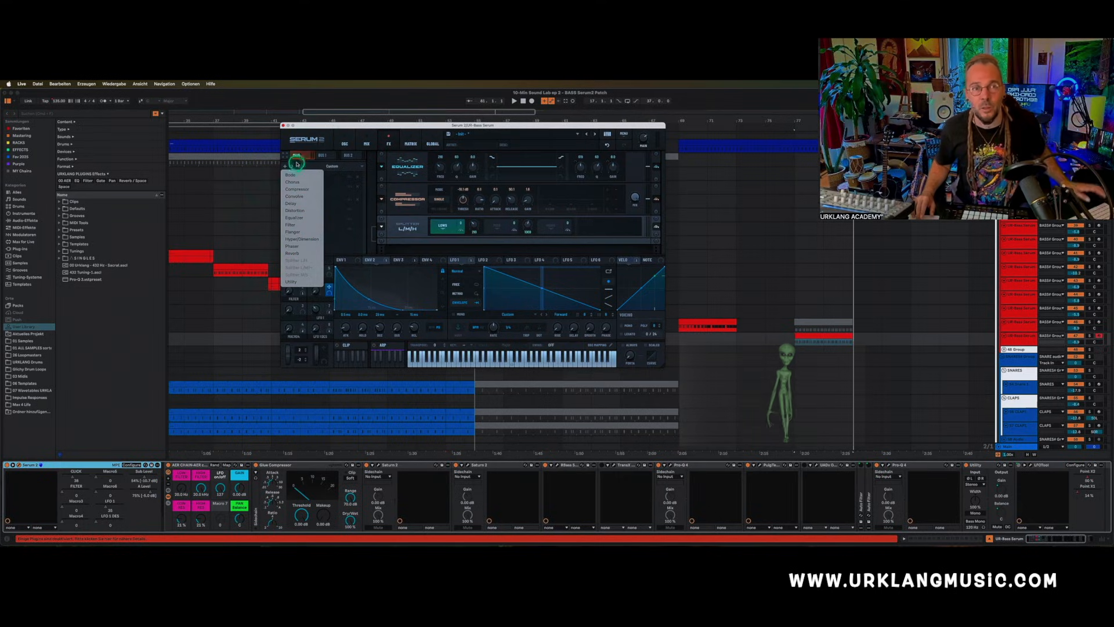
click(304, 265)
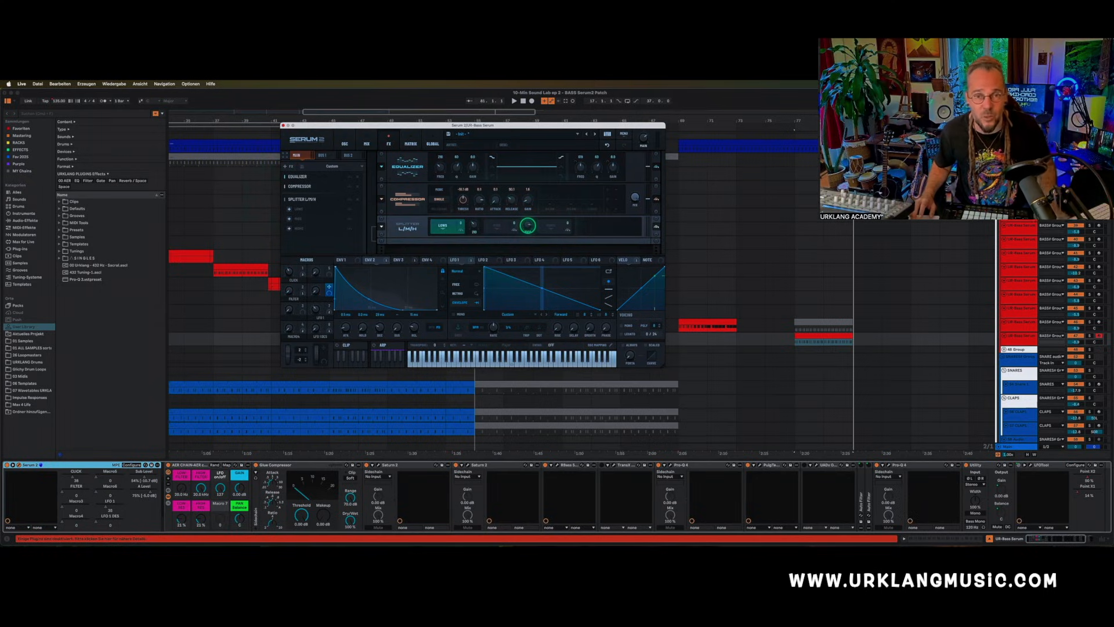
Add a Hyper/Dimension effect to the mid band of the Splitter L/M/H.
click(297, 221)
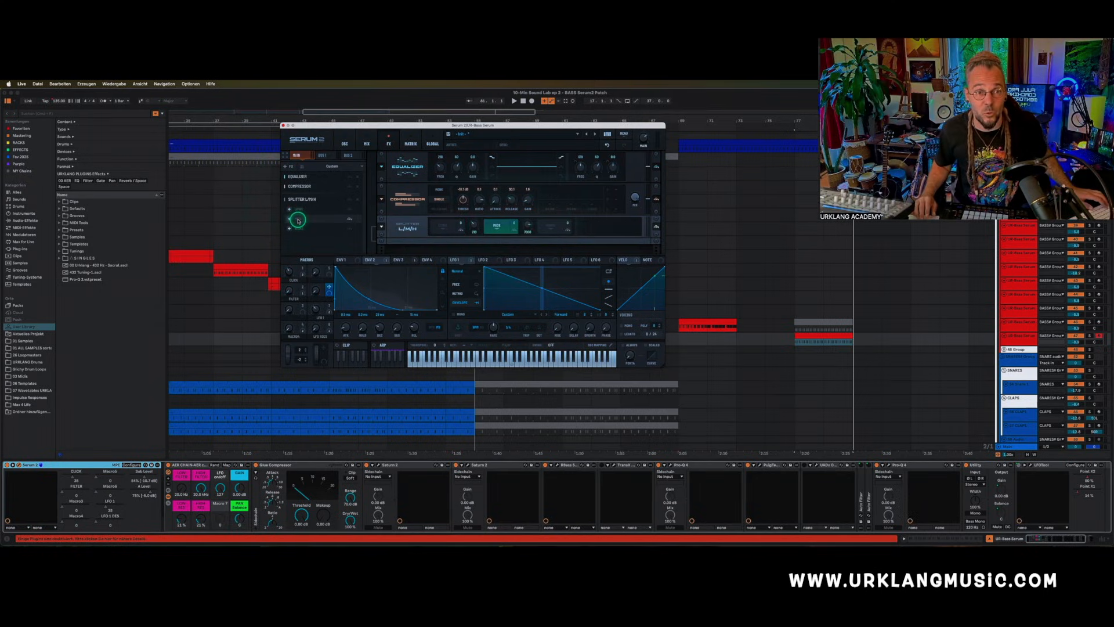
click(289, 220)
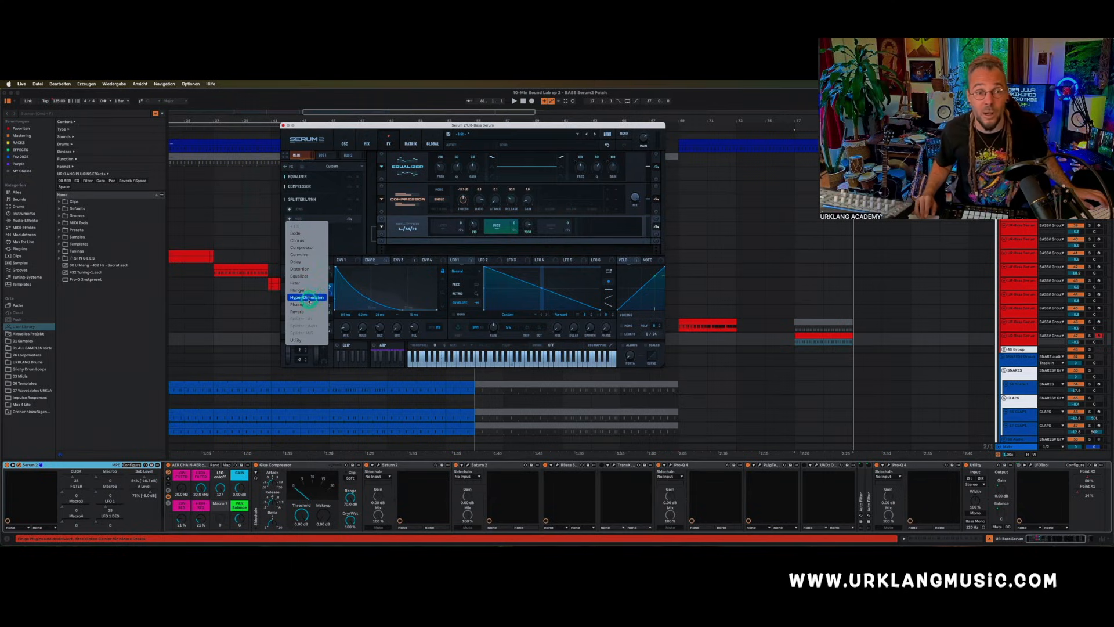
click(308, 296)
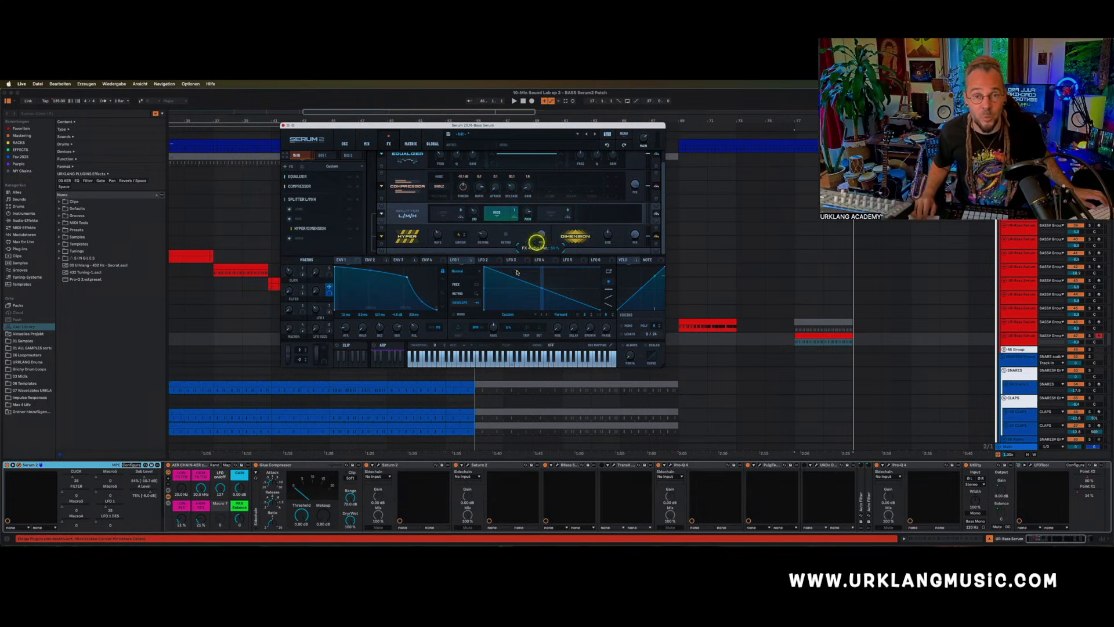
Assign an unused macro to the Hyper mix and try it out with the stereo image meter placed beside the synth.
drag(329, 288, 541, 234)
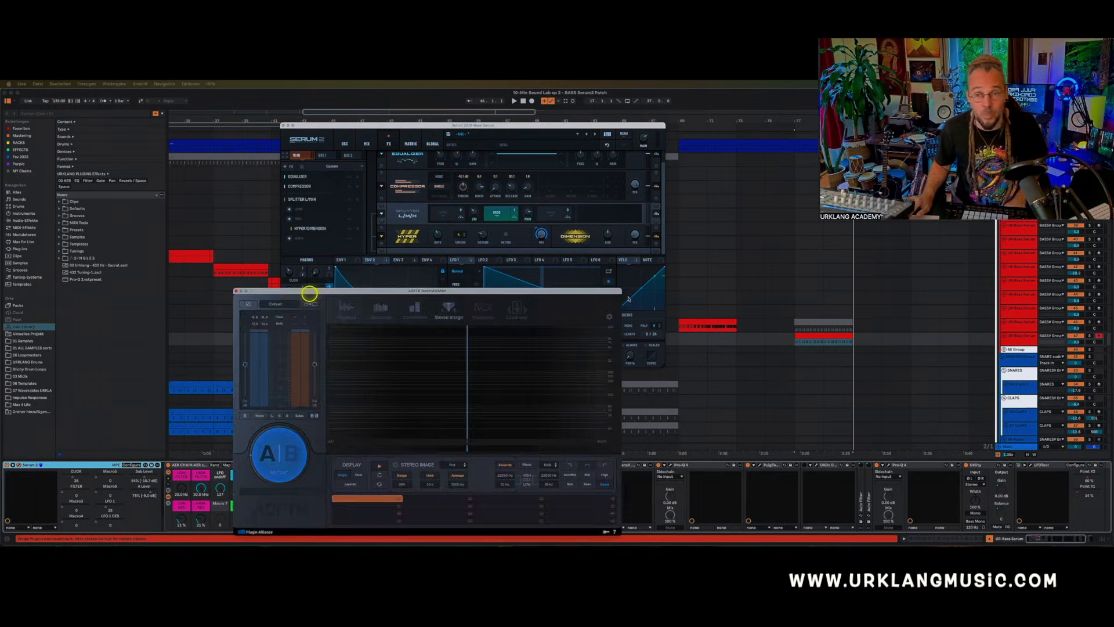
drag(308, 293, 688, 263)
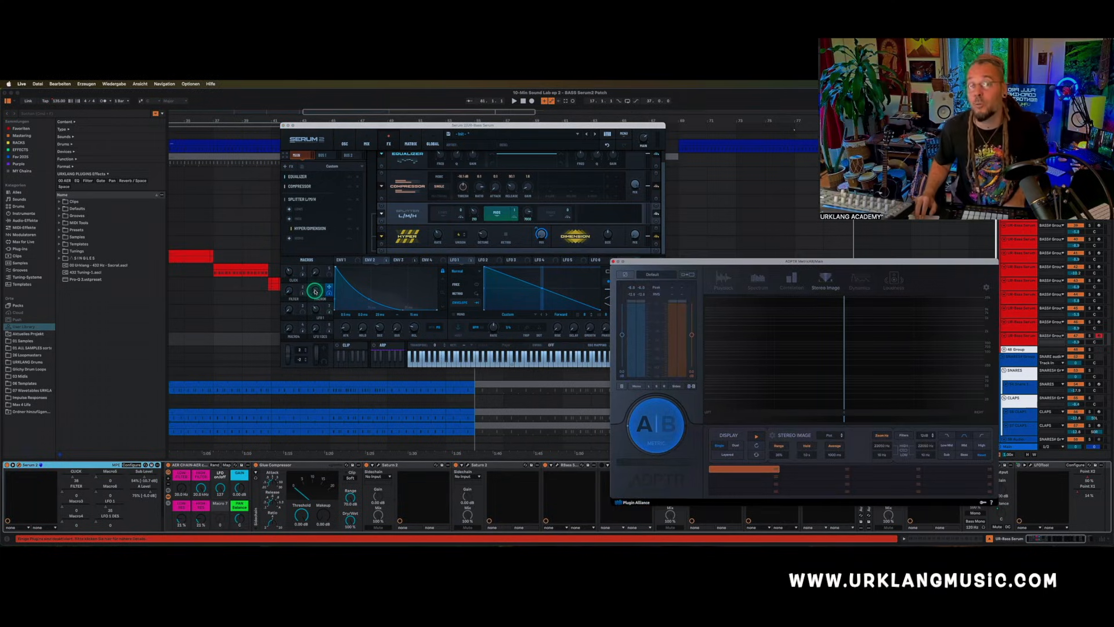
drag(315, 291, 279, 504)
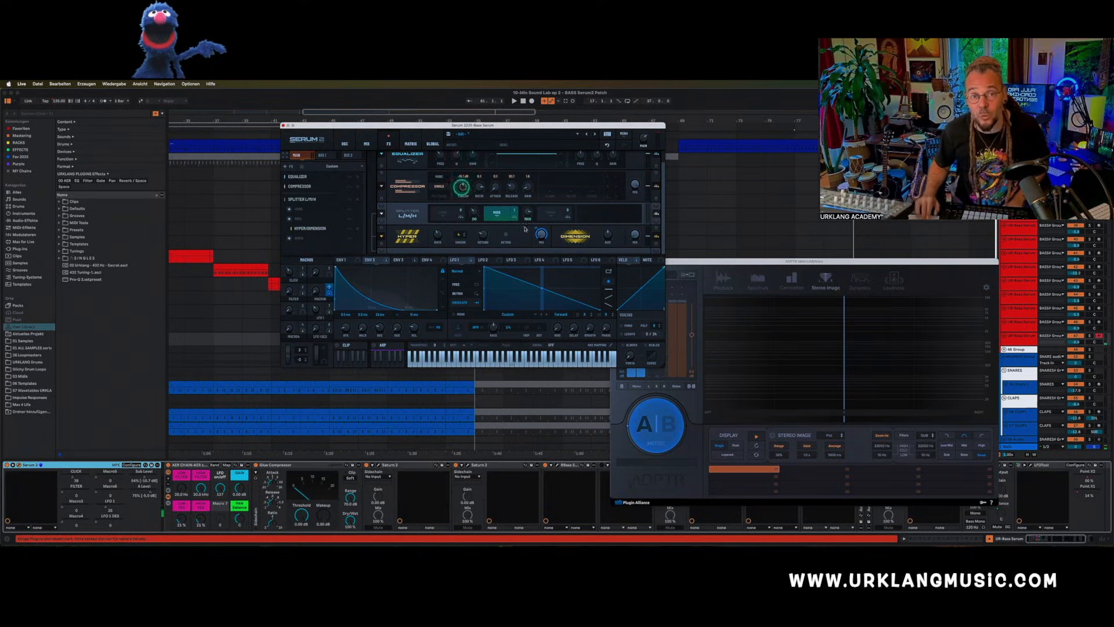
Add a Delay to the splitter's high band and set different, very short left and right delay times.
click(301, 238)
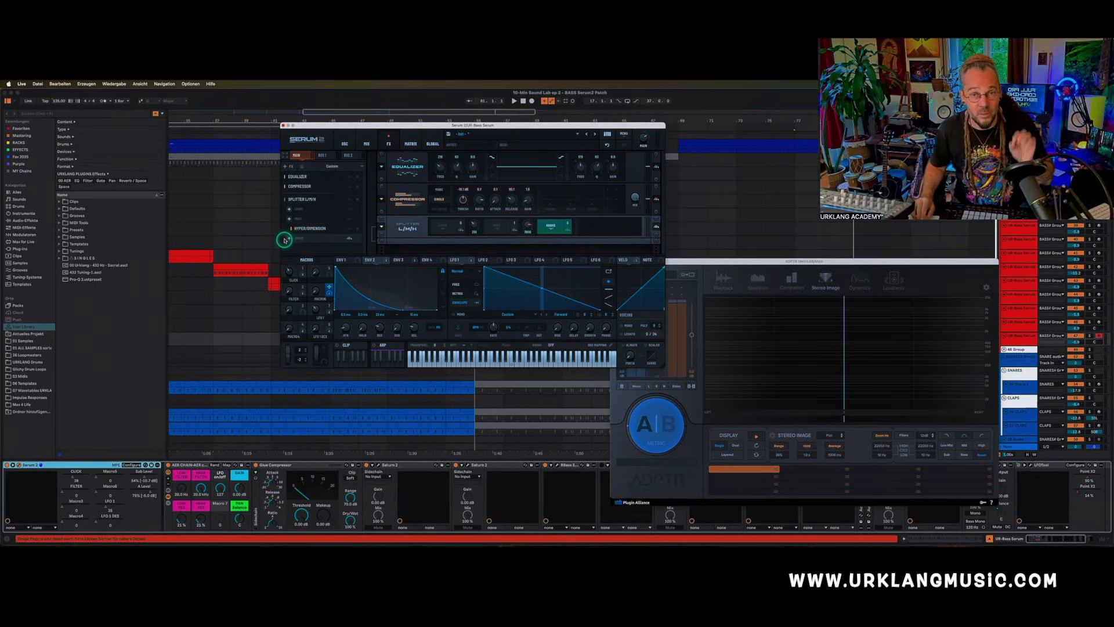
click(288, 238)
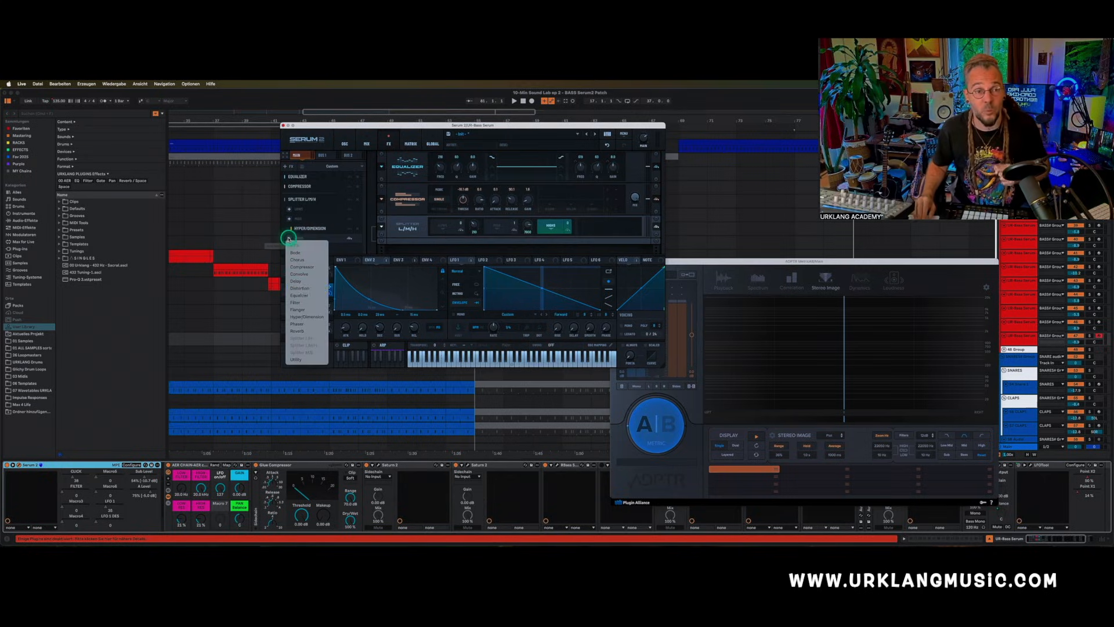
click(304, 283)
click(491, 238)
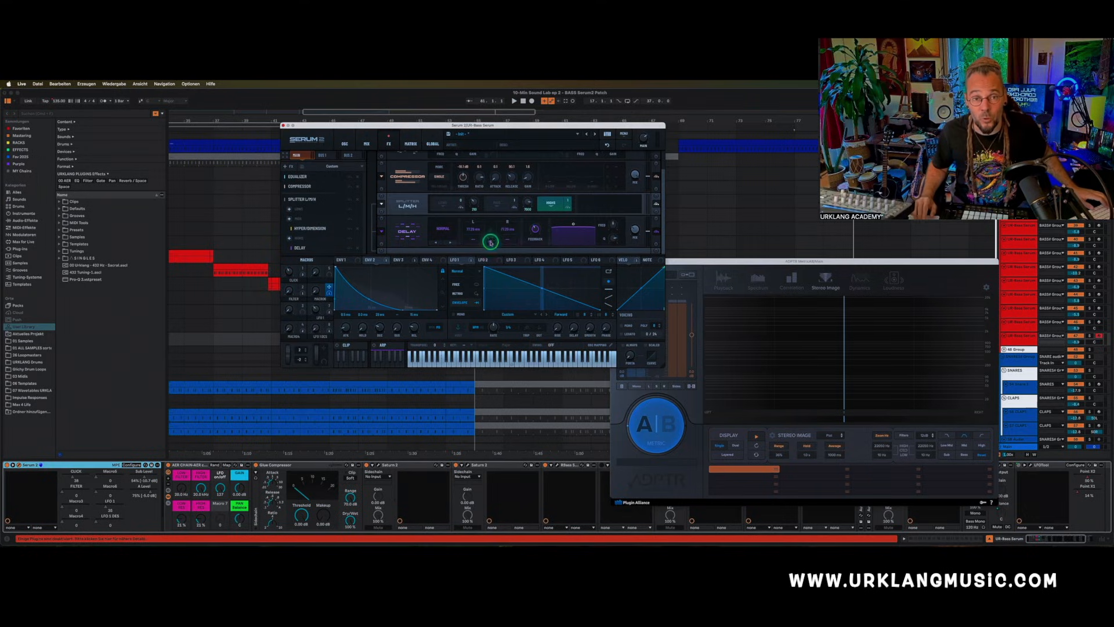
drag(481, 230, 455, 377)
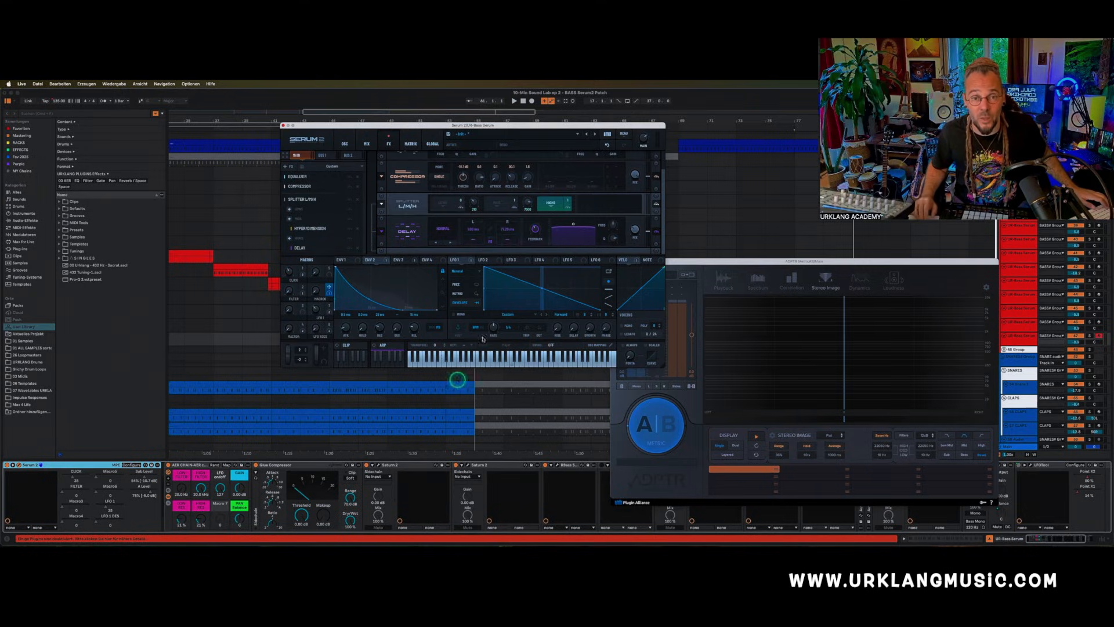
drag(505, 232, 503, 362)
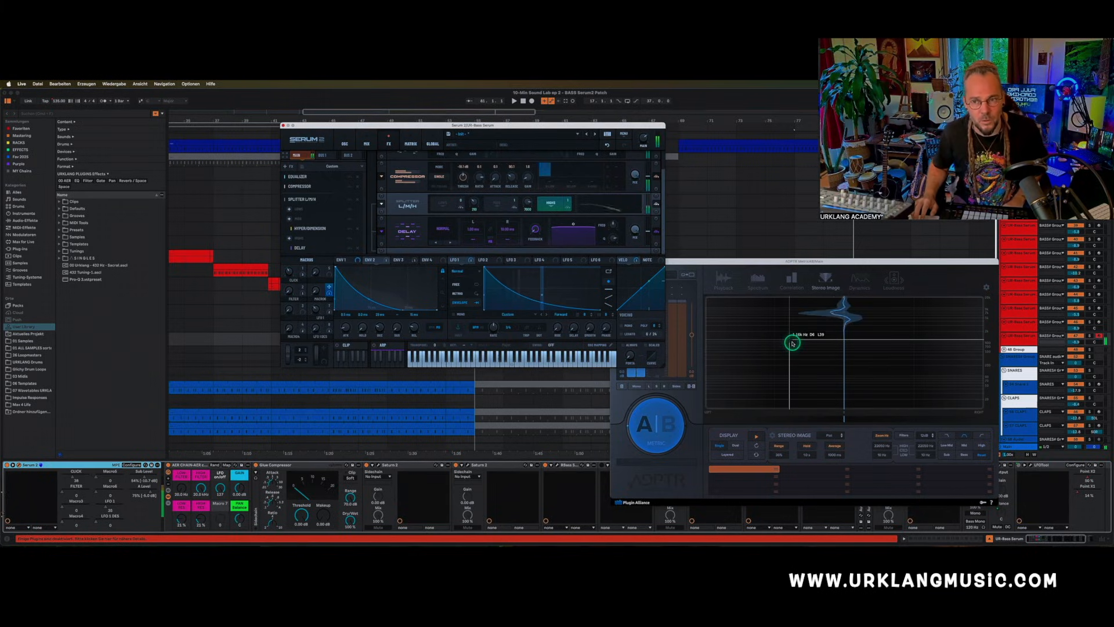
Add an Equalizer after the Delay in the splitter's high band and try out its high gain.
click(295, 239)
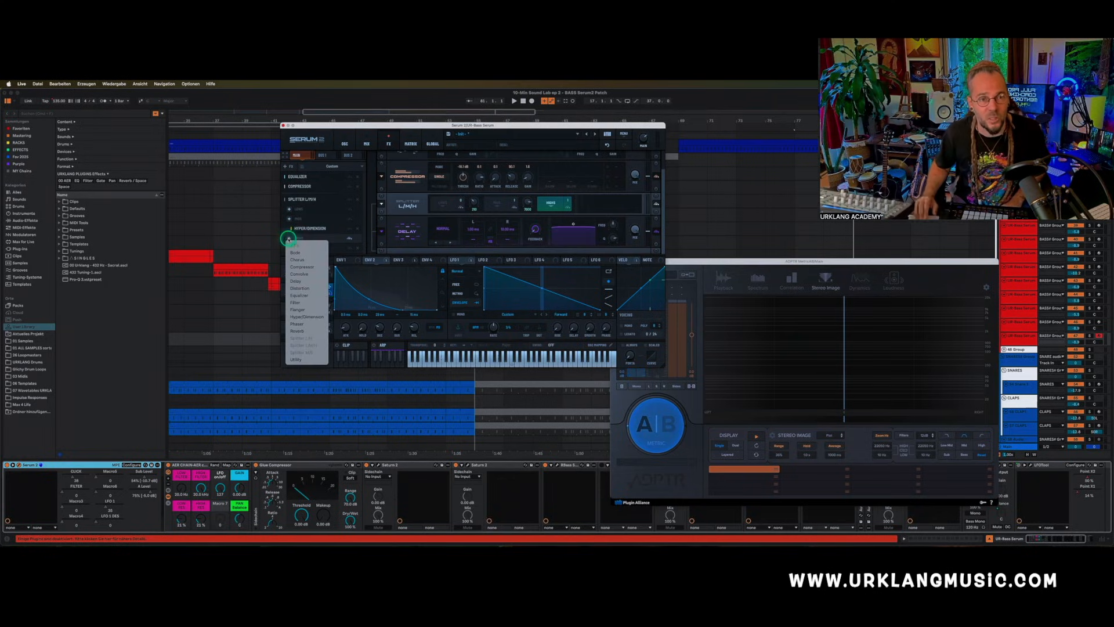
click(299, 295)
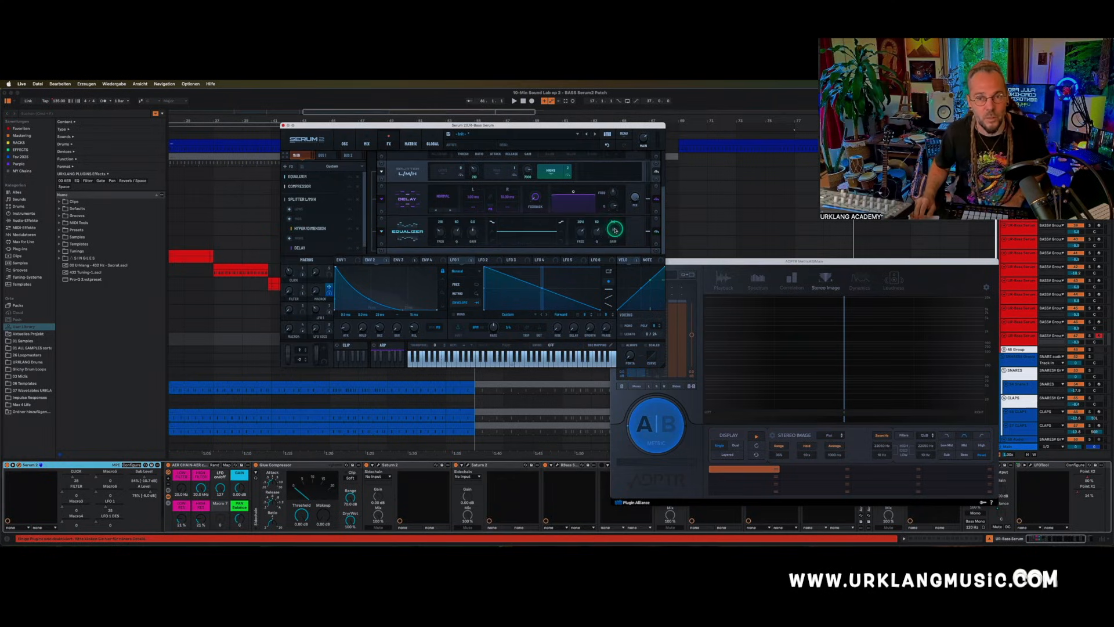
drag(613, 232, 622, 191)
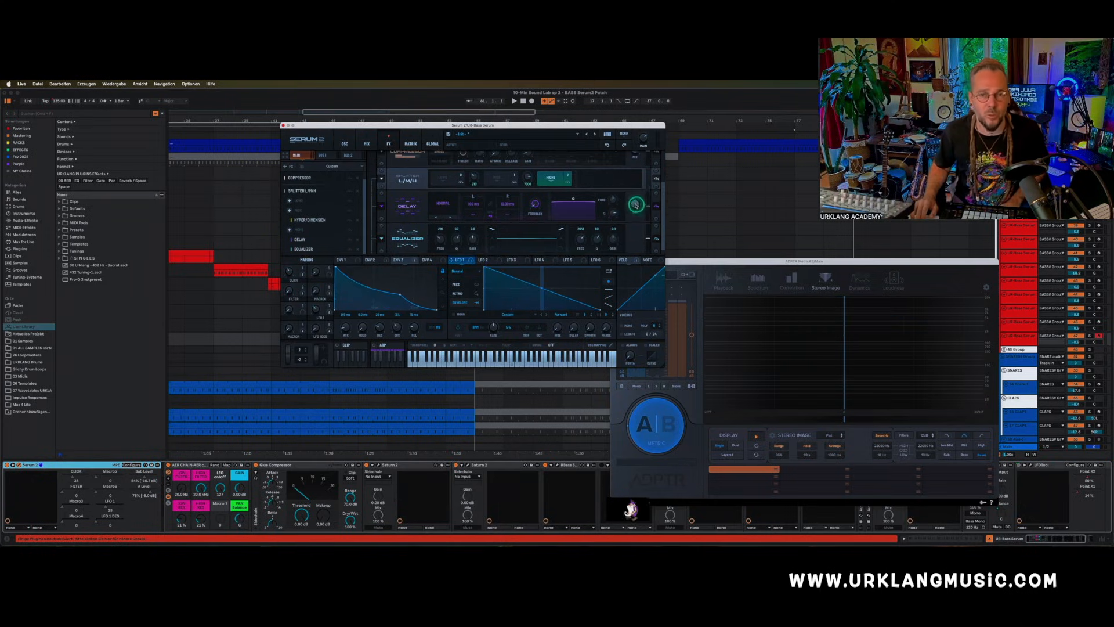
Turn the Delay mix fully down and assign one unused macro to it and to the Equalizer's high gain and high frequency.
drag(636, 204, 619, 333)
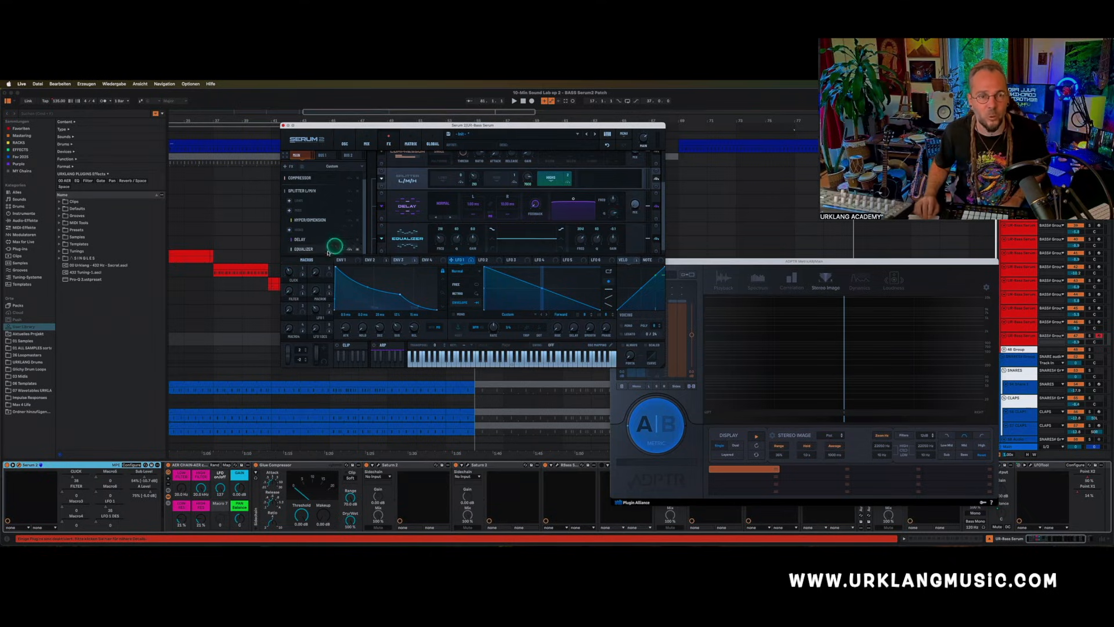
drag(331, 264, 636, 195)
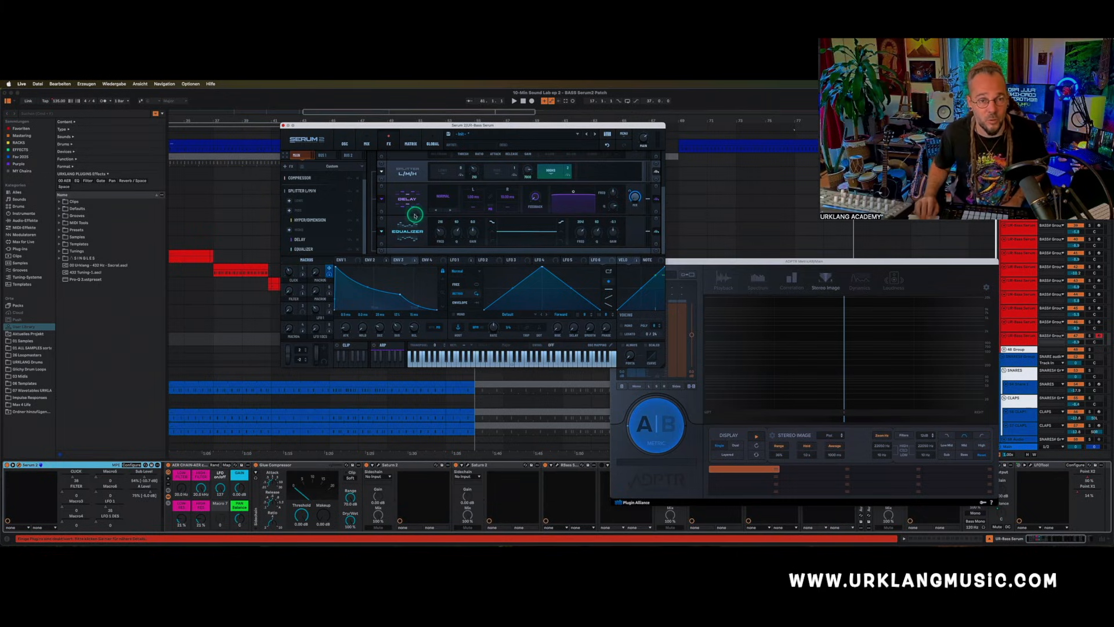
drag(328, 268, 579, 240)
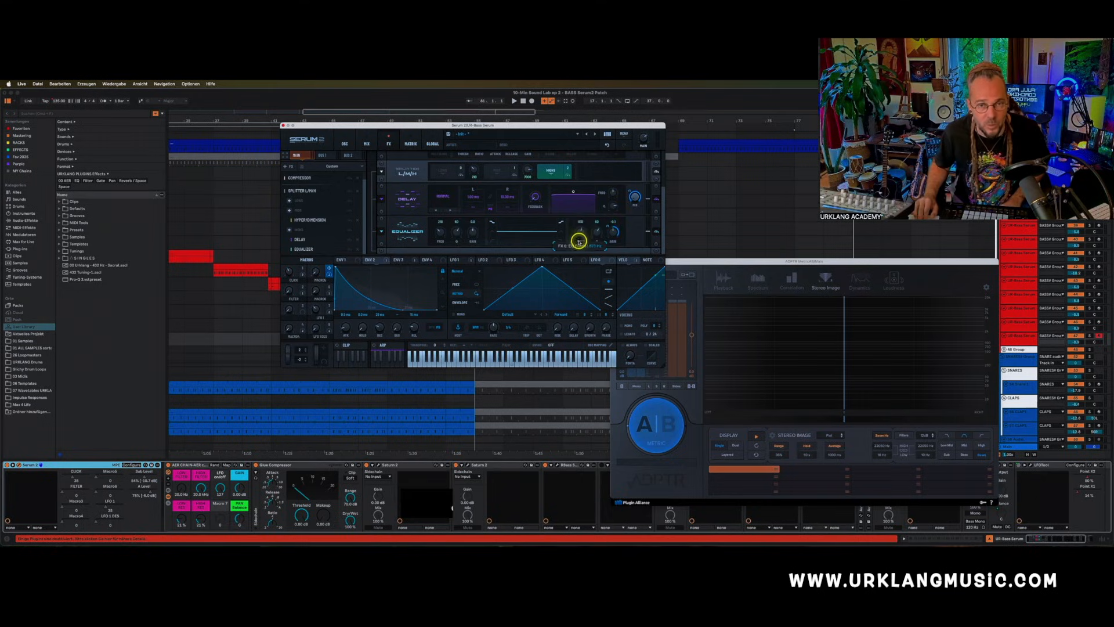
drag(331, 268, 573, 233)
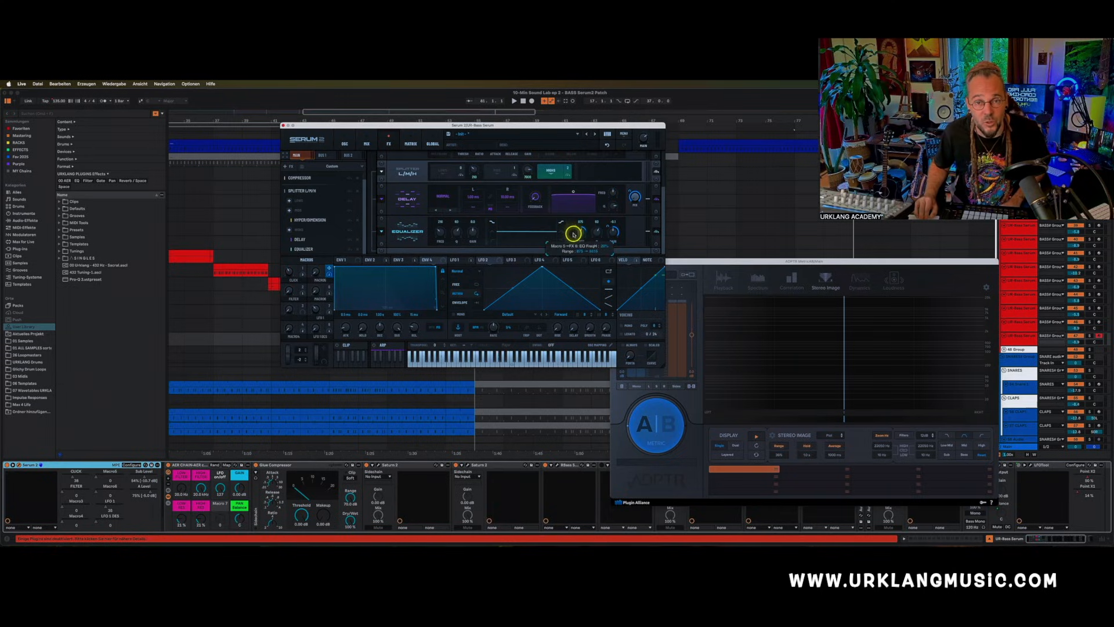
drag(313, 269, 304, 409)
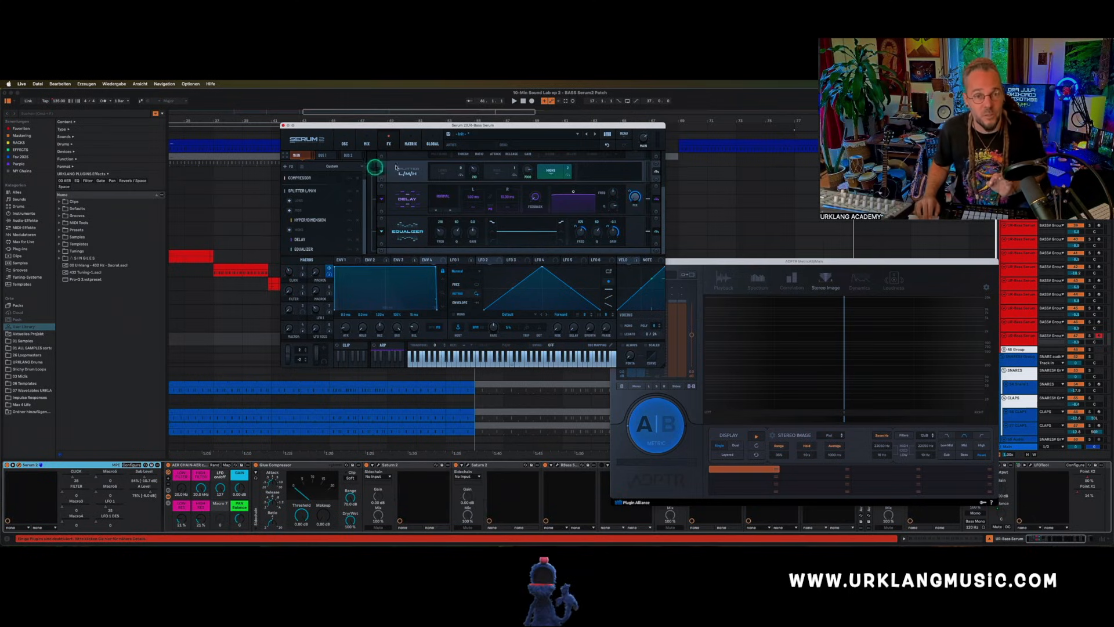
Reshape the source curve of the macro's Delay wet modulation in the matrix so it rises steeply to full at the start.
click(409, 143)
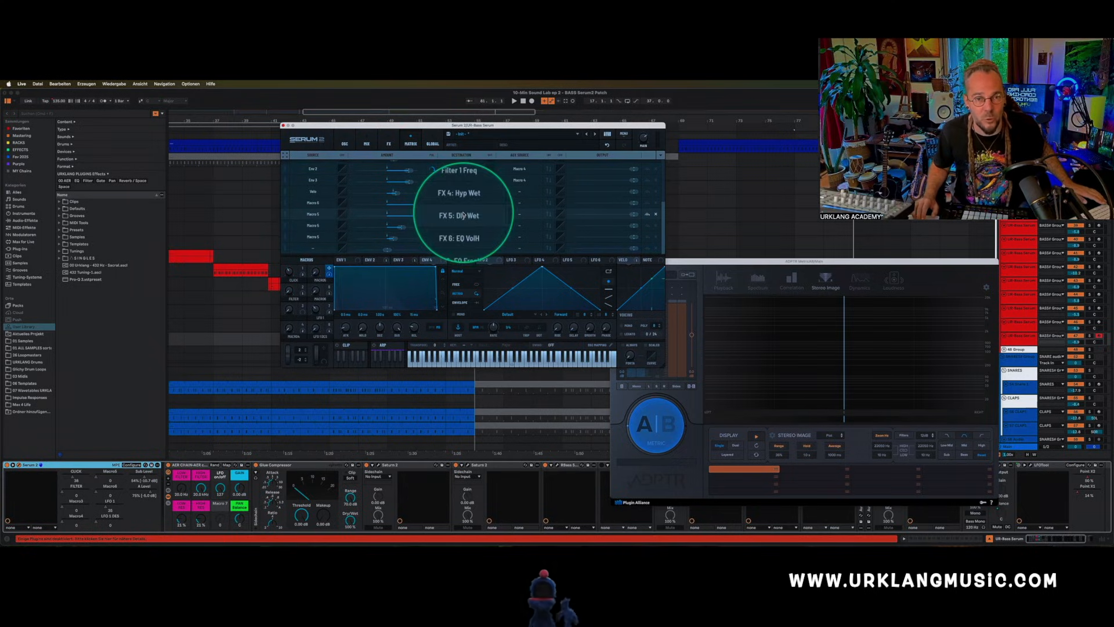
click(343, 215)
drag(478, 187, 463, 133)
drag(455, 188, 448, 162)
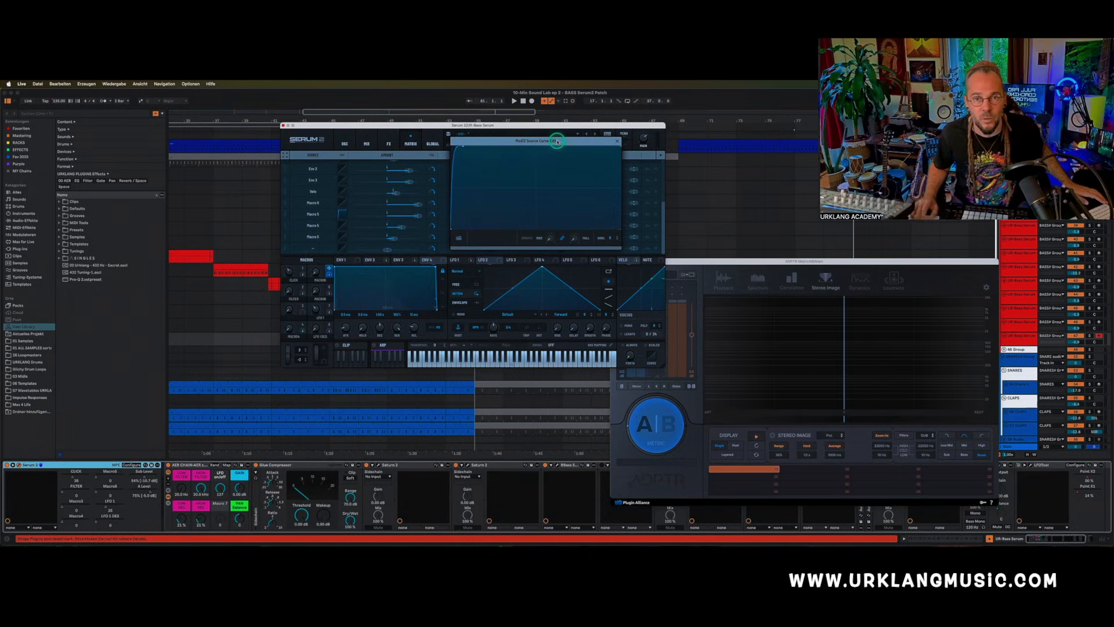
click(612, 140)
Go back to the high band's Delay and Equalizer and try out their shared macro across its range.
click(388, 144)
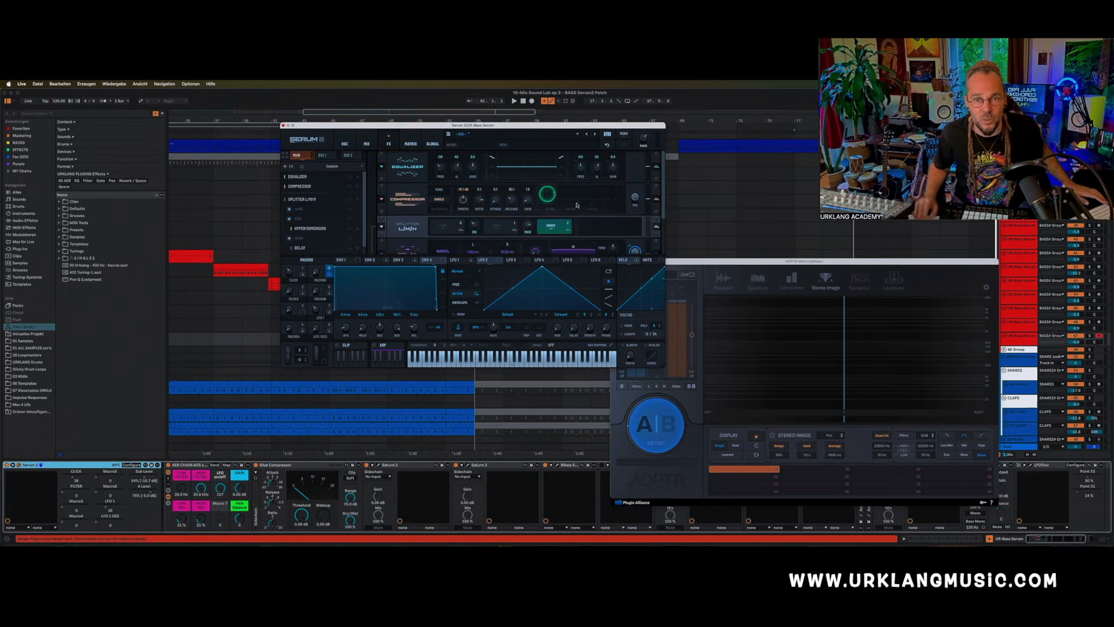
scroll(612, 232, down, 2)
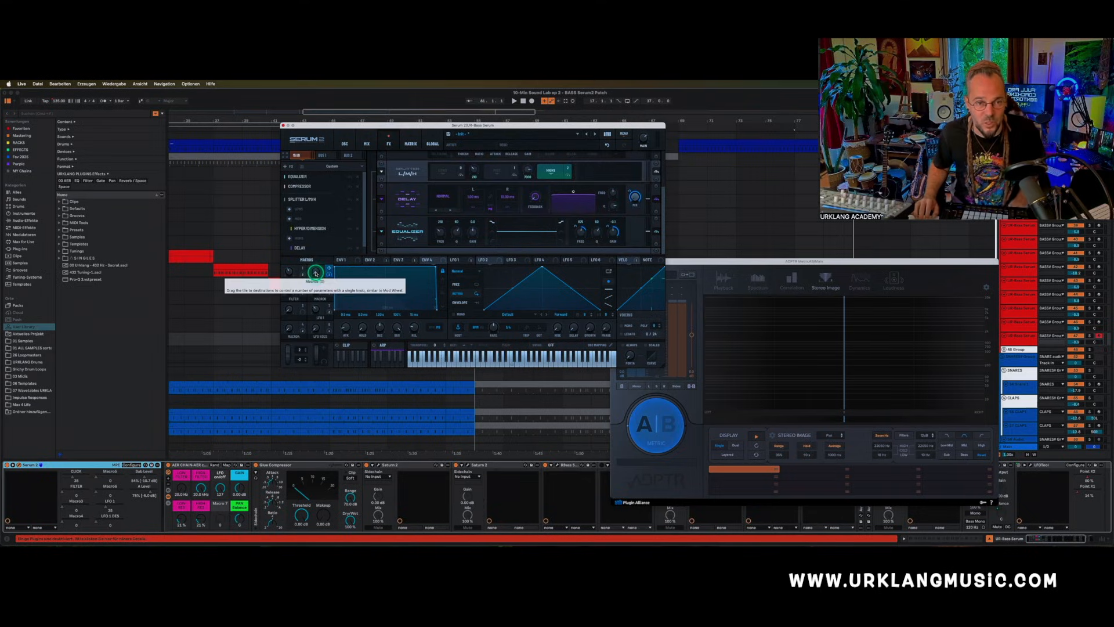
drag(316, 273, 317, 227)
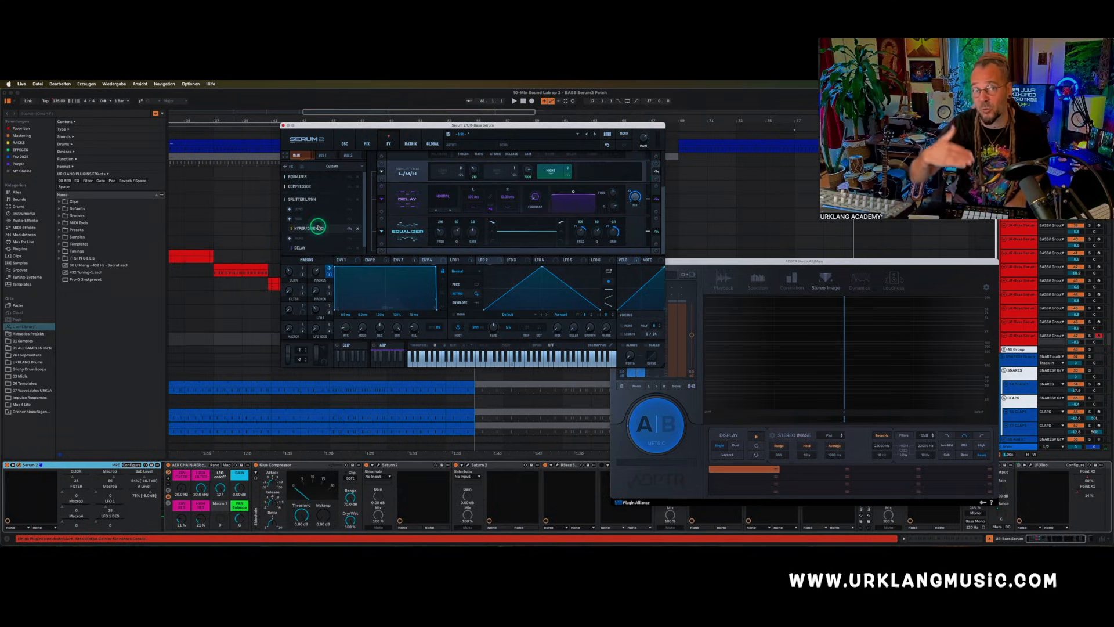
drag(317, 271, 309, 317)
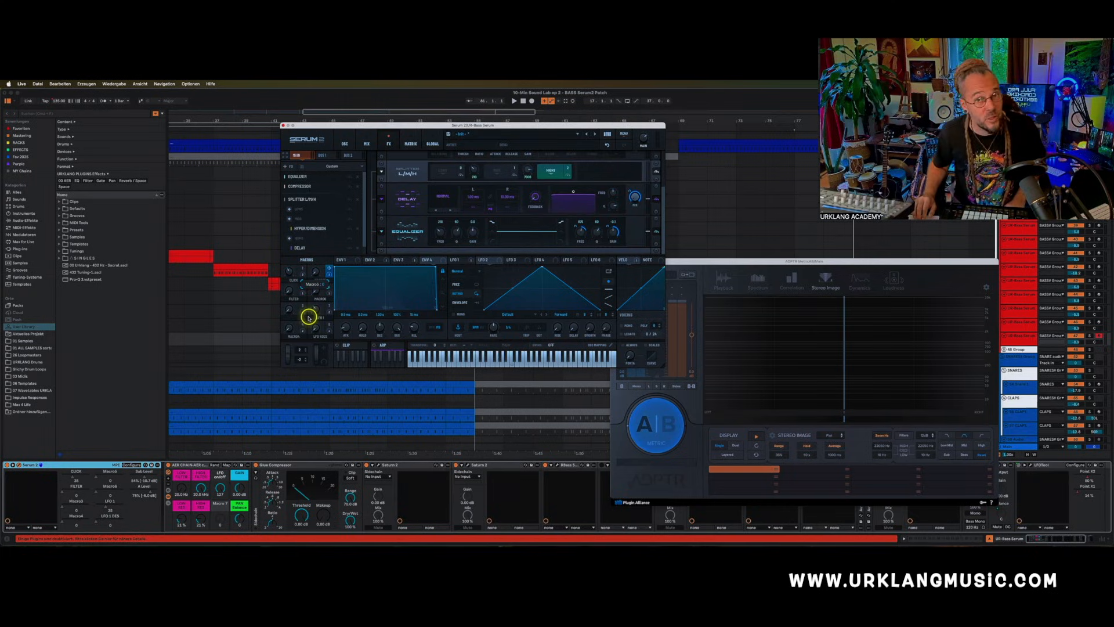
drag(309, 316, 325, 229)
Adjust how strongly the shared macro modulates the Equalizer's high gain and high frequency, and readjust the macro.
click(607, 223)
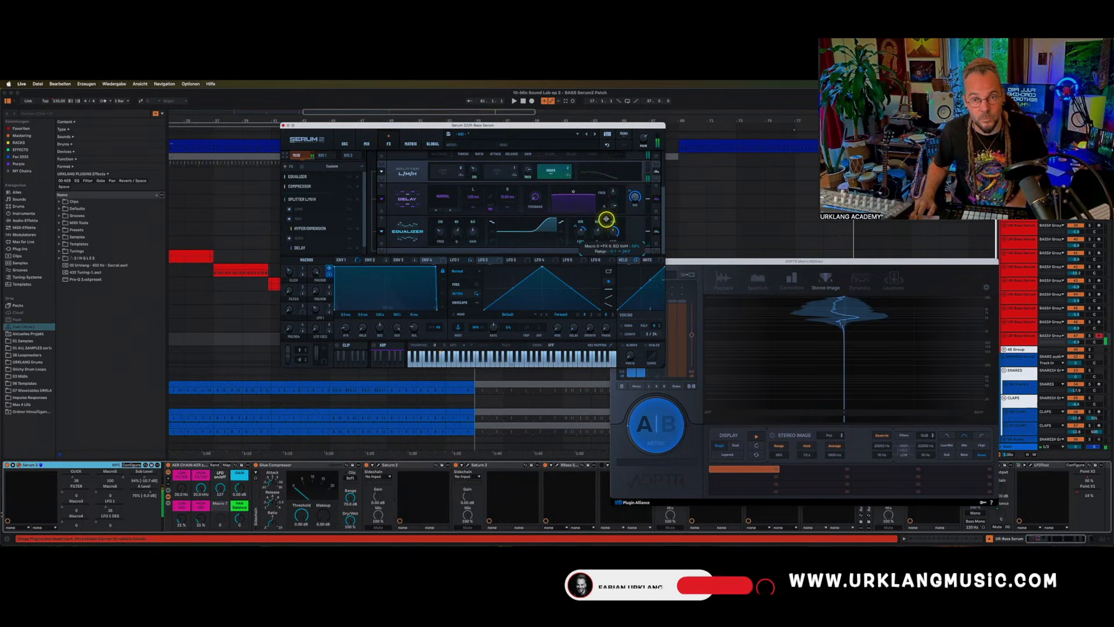
click(581, 232)
drag(581, 232, 575, 226)
mouse_move(316, 272)
mouse_down()
mouse_move(313, 310)
mouse_move(325, 254)
mouse_move(316, 273)
mouse_up()
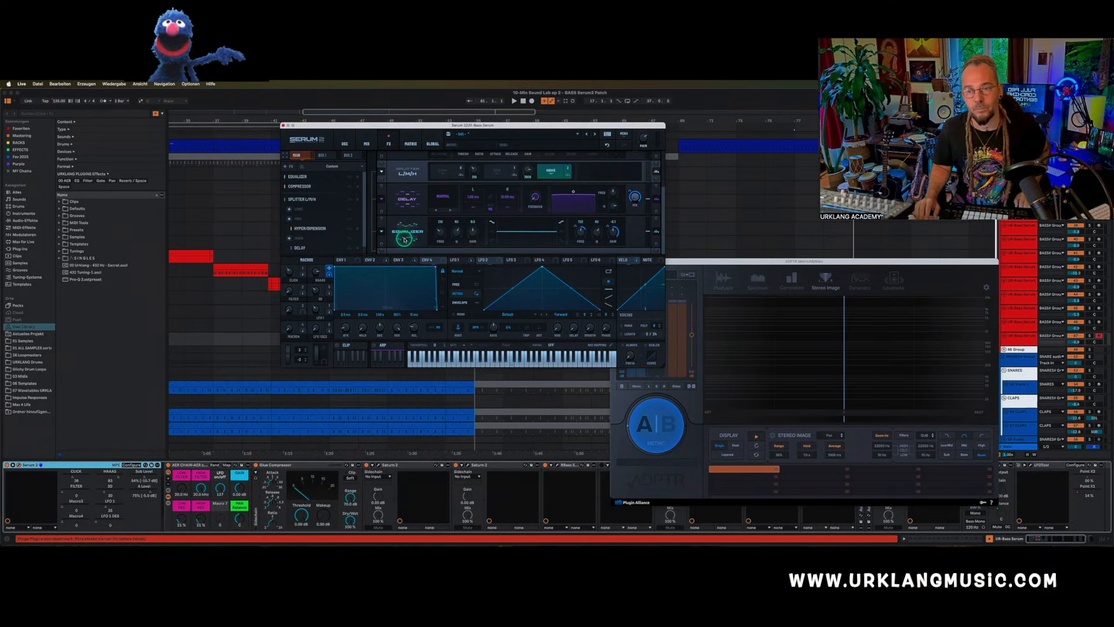
click(345, 142)
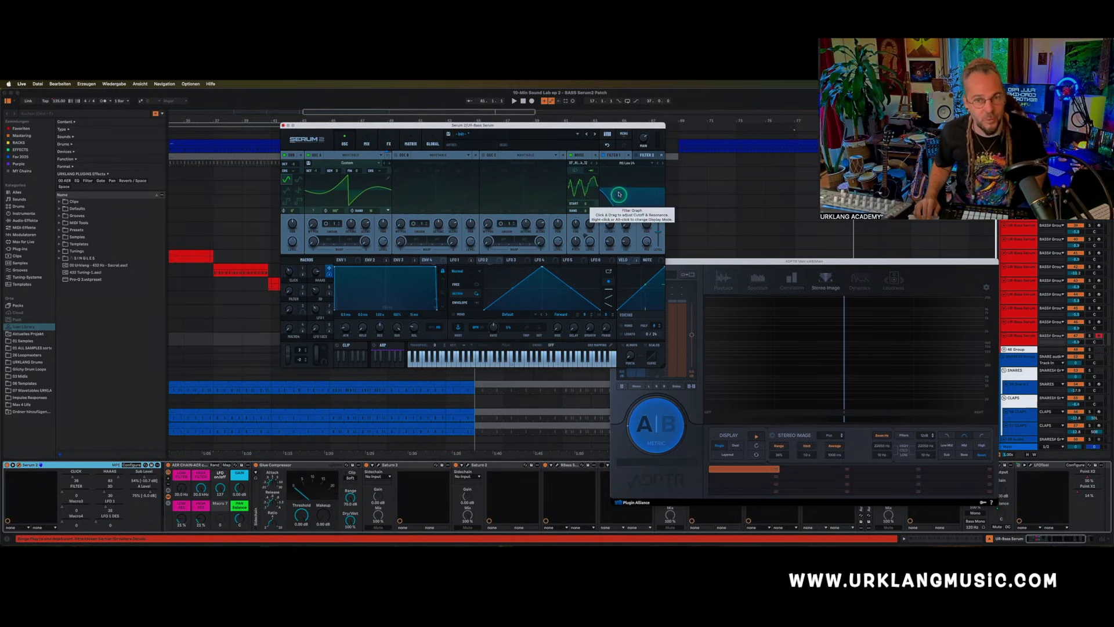
click(484, 125)
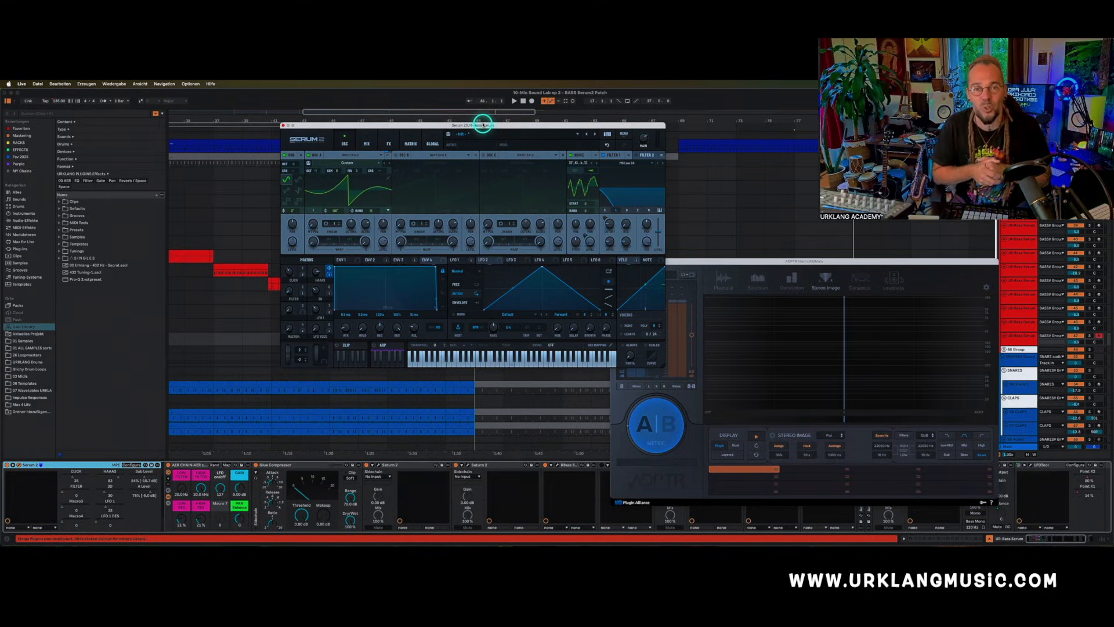
click(483, 125)
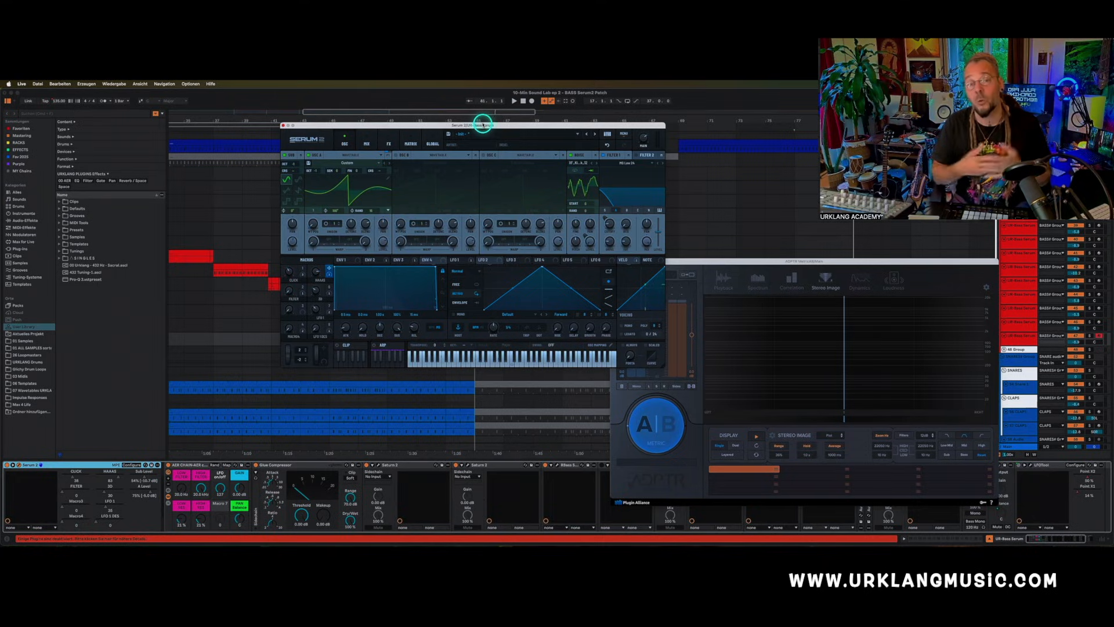
click(483, 125)
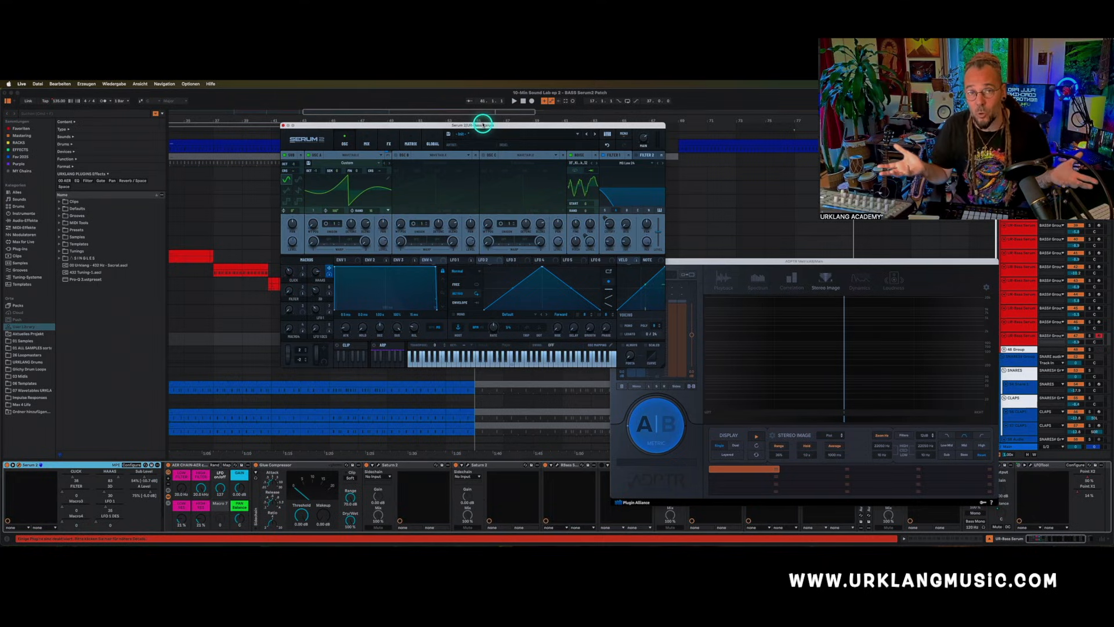
click(483, 124)
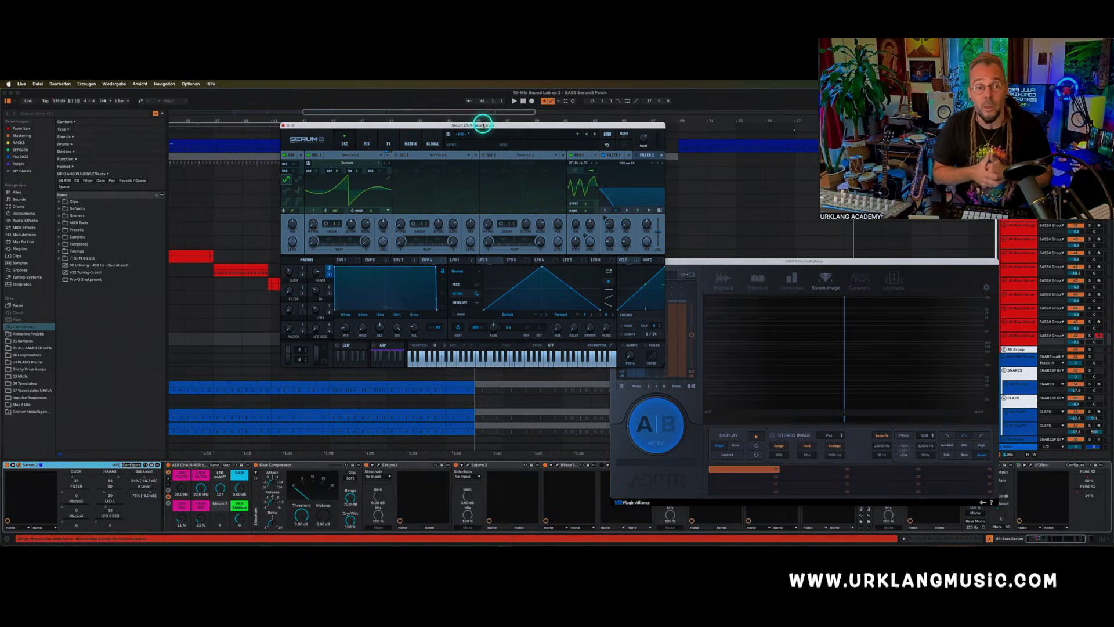
click(483, 125)
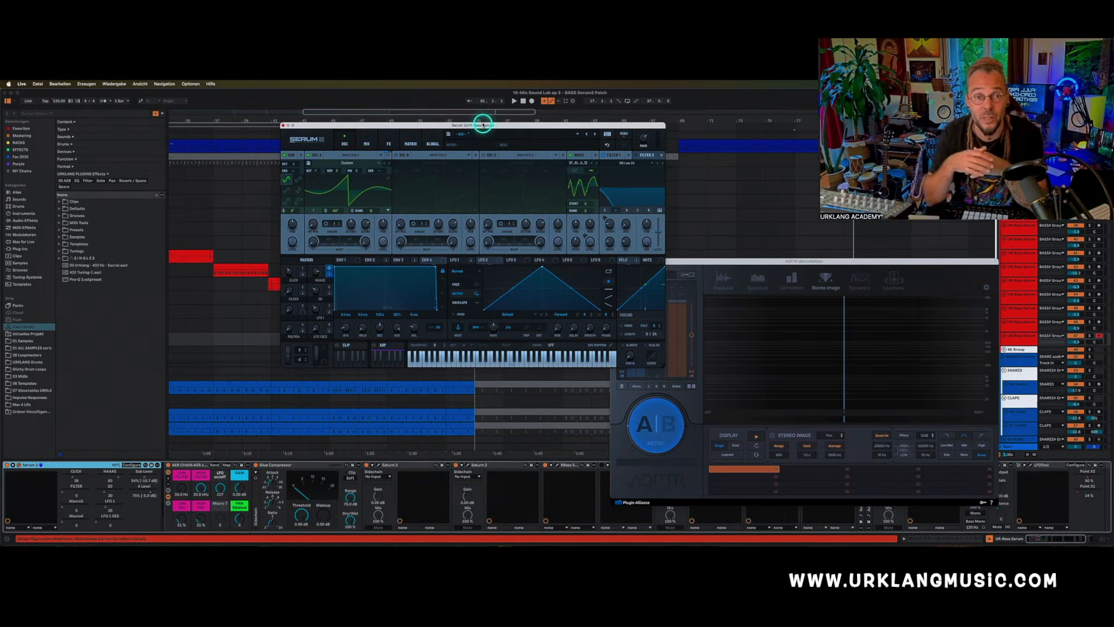
click(484, 125)
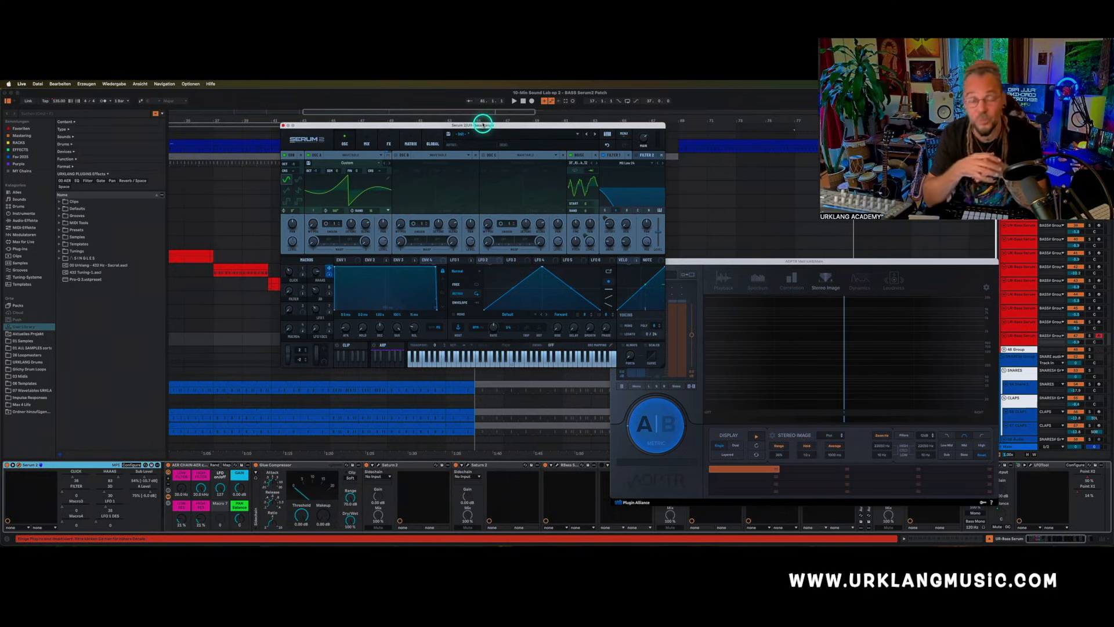